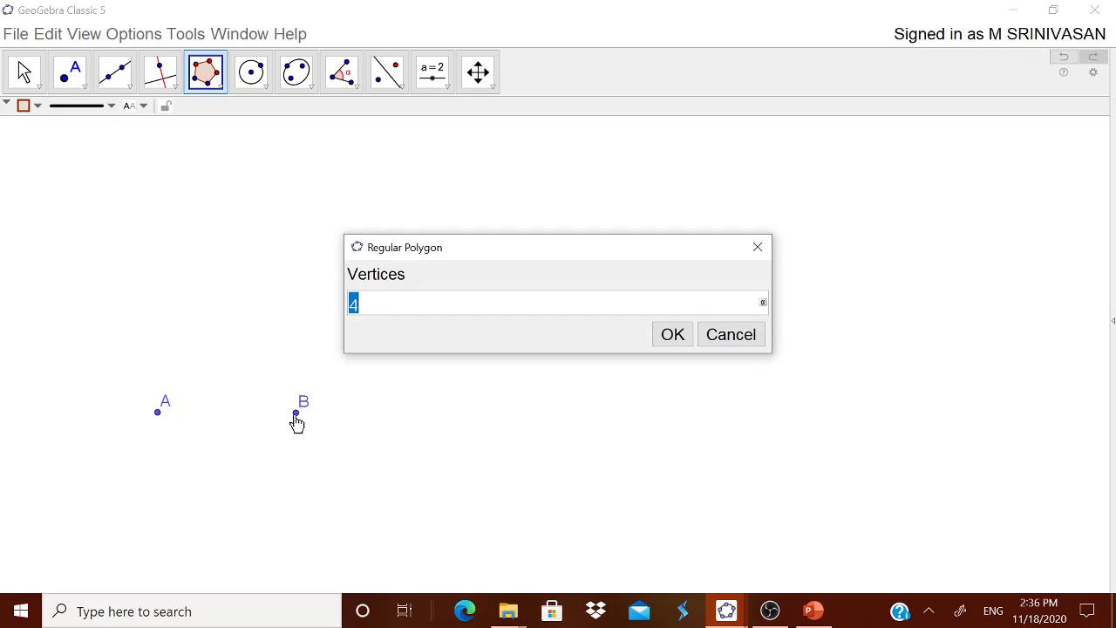
Step: Construct a regular polygon with 3 vertices on points A and B, and a regular polygon with 4 vertices beside it
type("3")
left_click(672, 336)
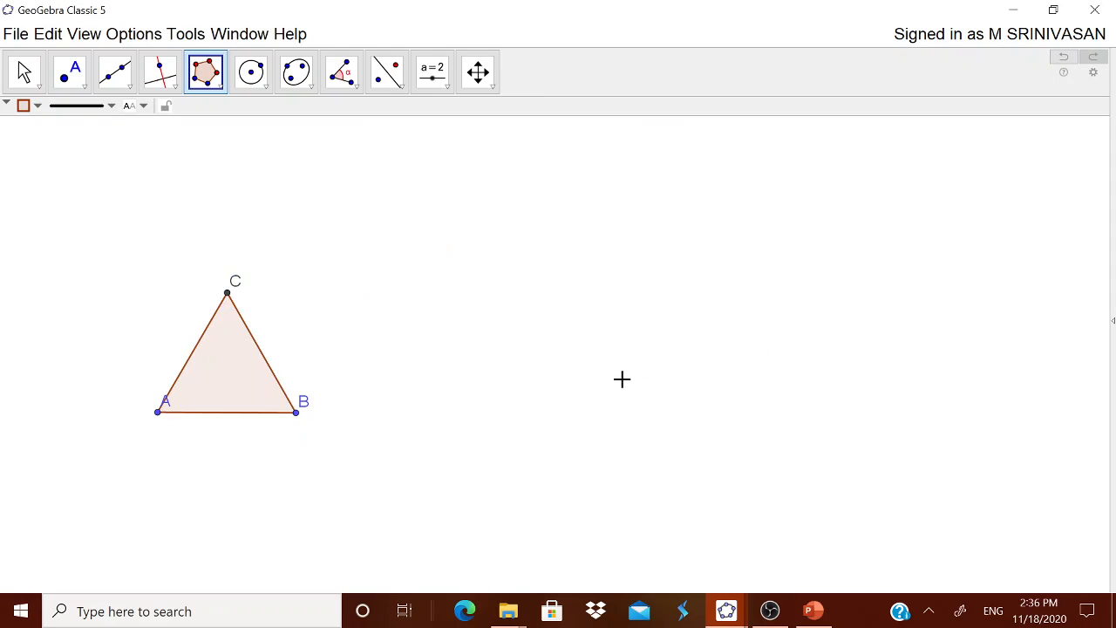
left_click(392, 412)
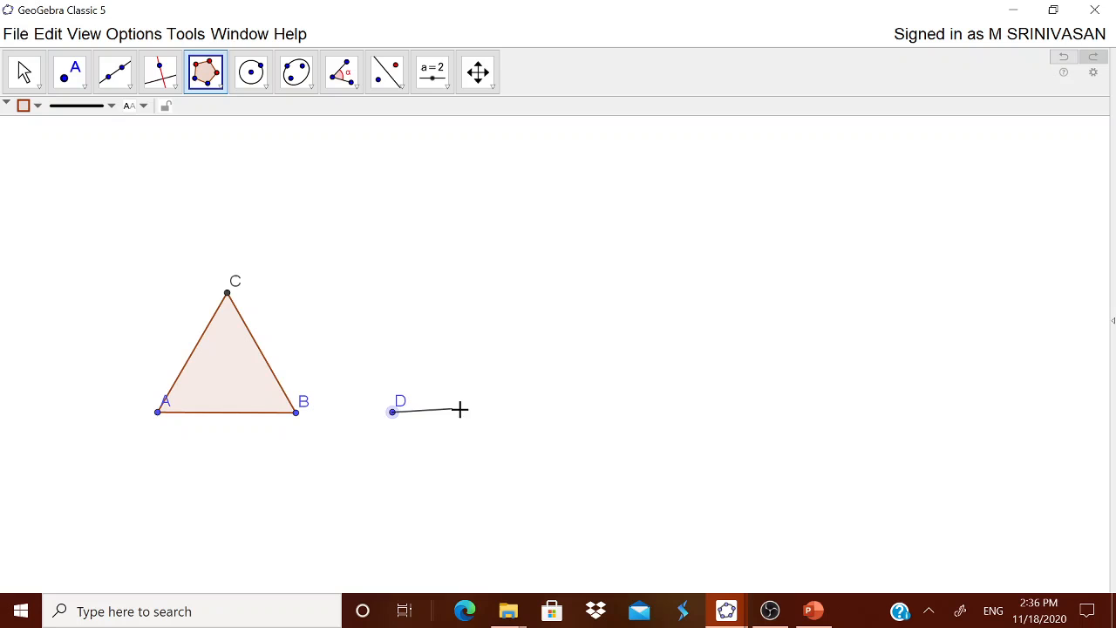
left_click(538, 415)
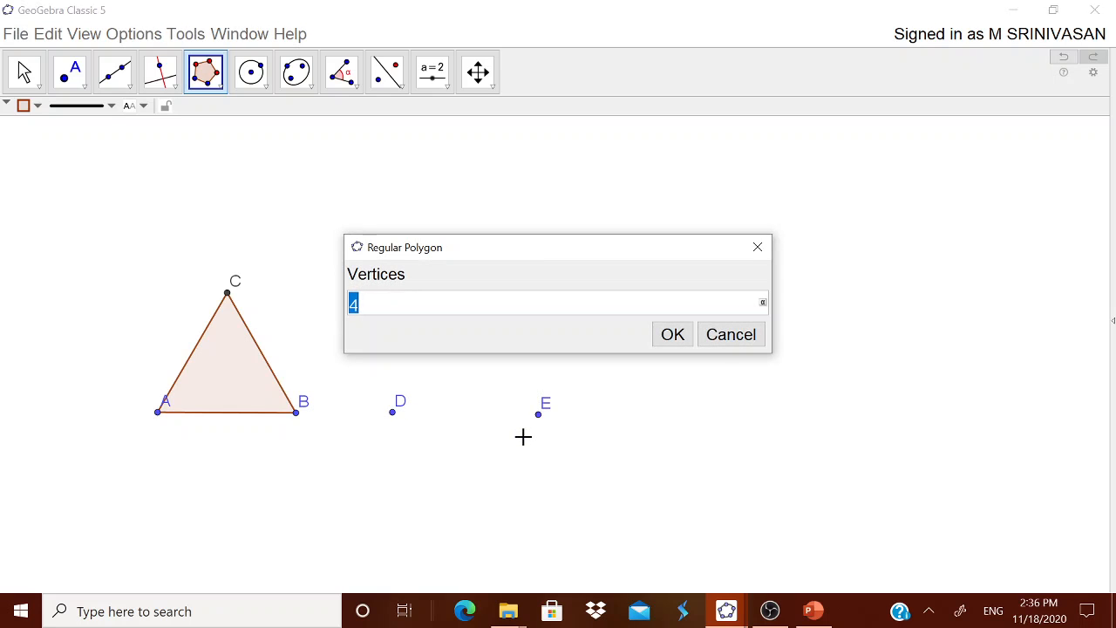
left_click(673, 339)
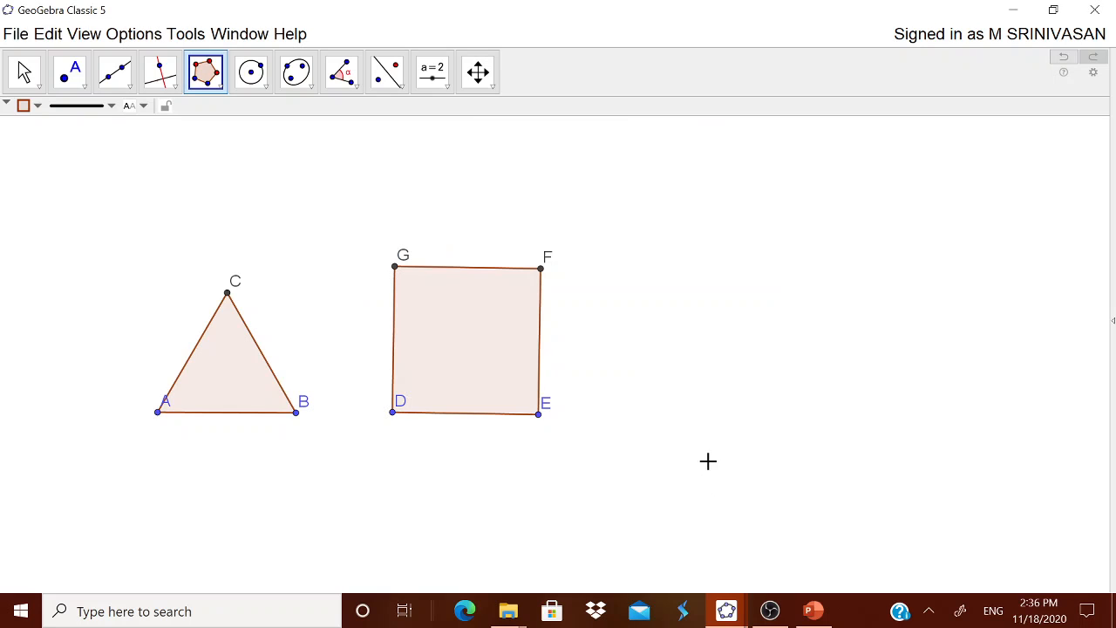
Step: Construct a regular polygon with 5 vertices on a horizontal base beside the square
left_click(671, 411)
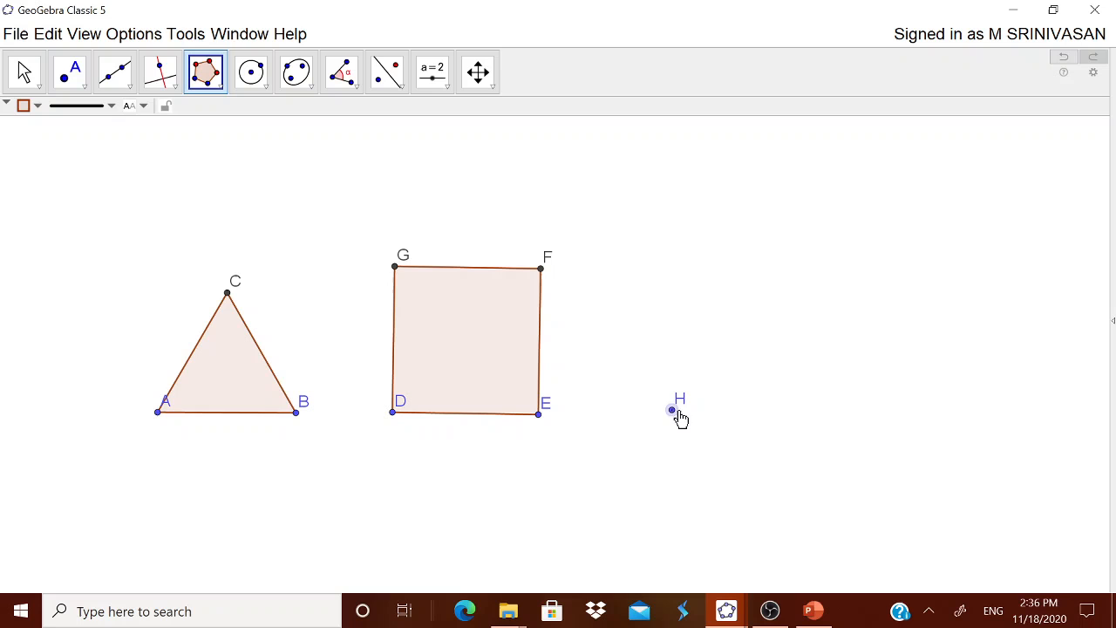
left_click(827, 409)
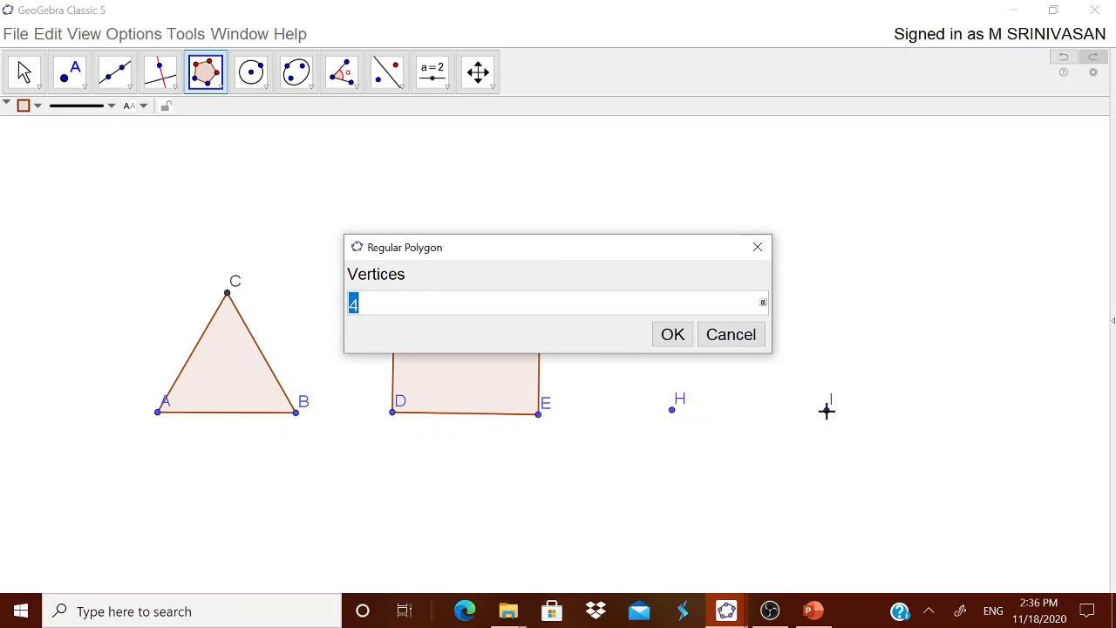
type("5")
left_click(673, 335)
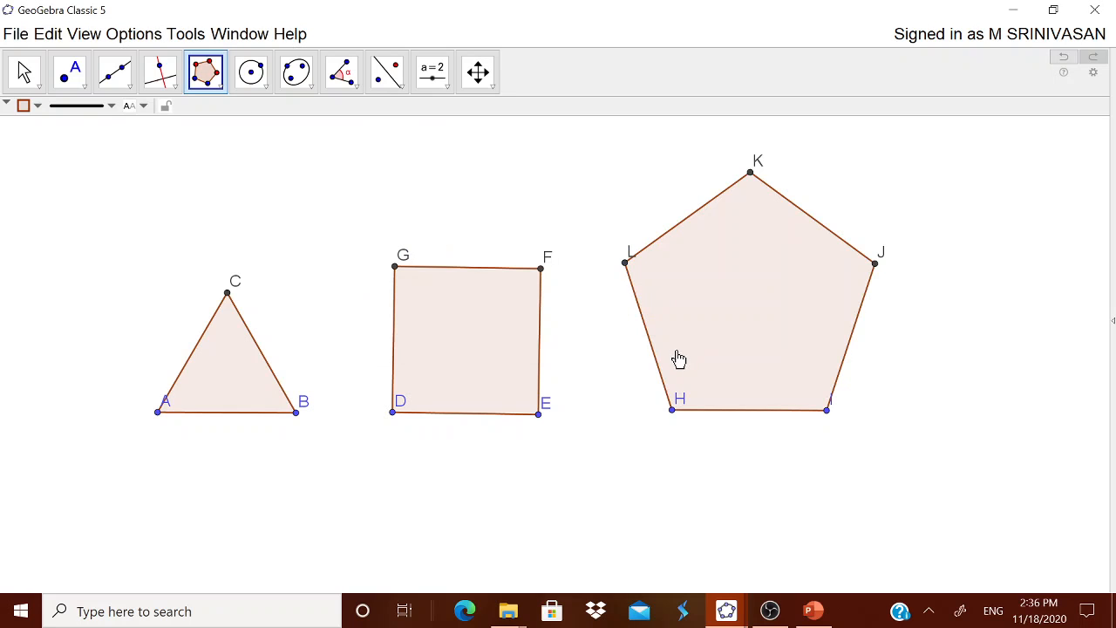
Step: Construct a smaller regular polygon with 6 vertices on a short horizontal base beside the pentagon
left_click(918, 406)
left_click(988, 408)
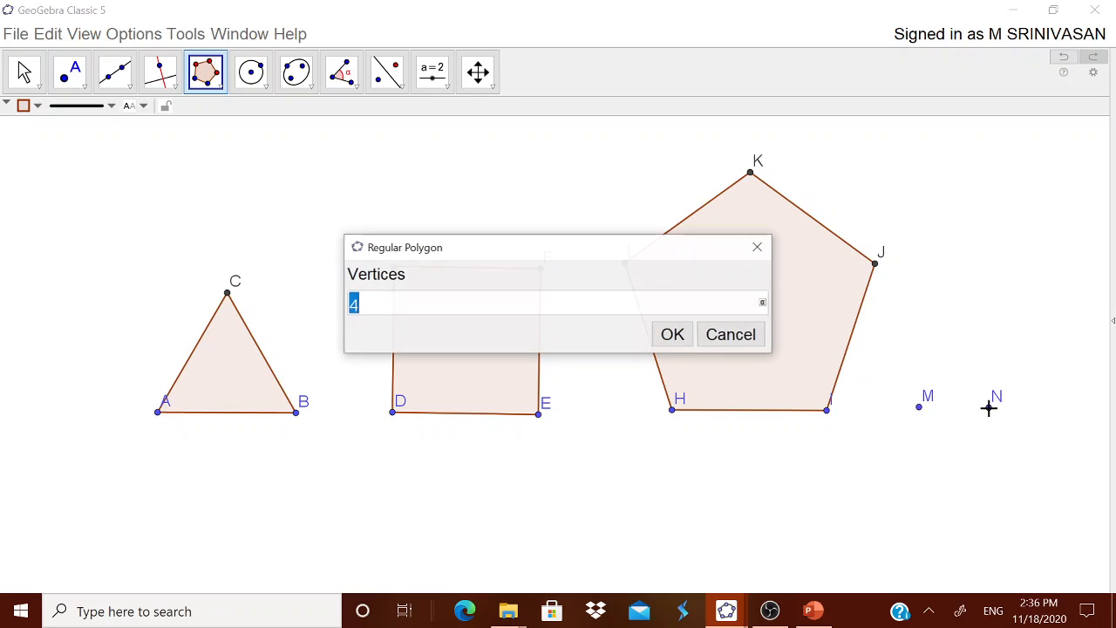
type("6")
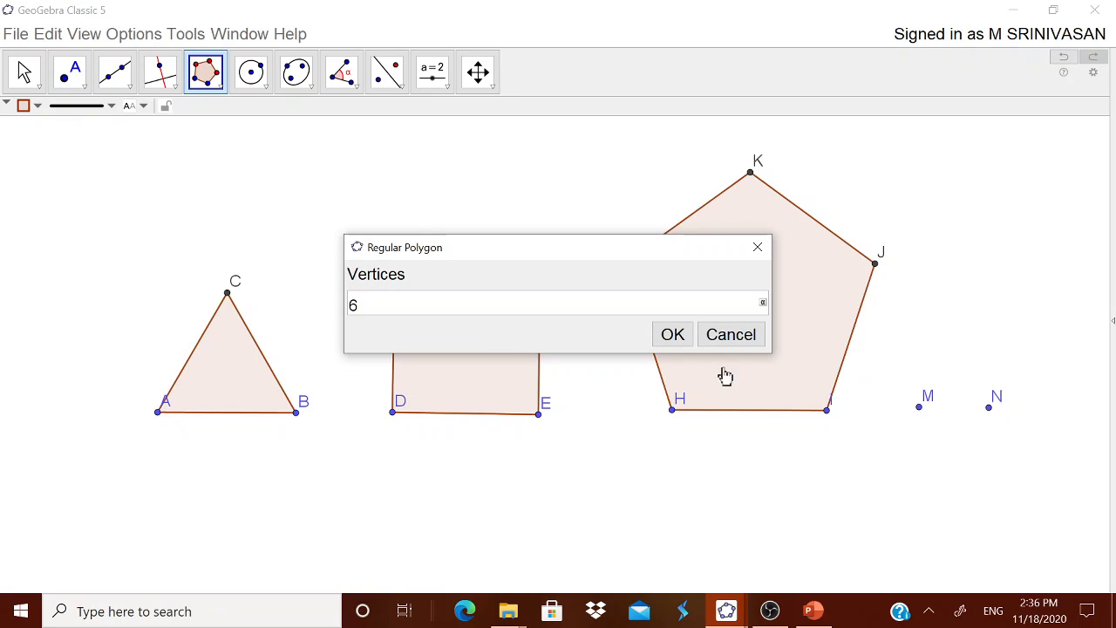
left_click(690, 336)
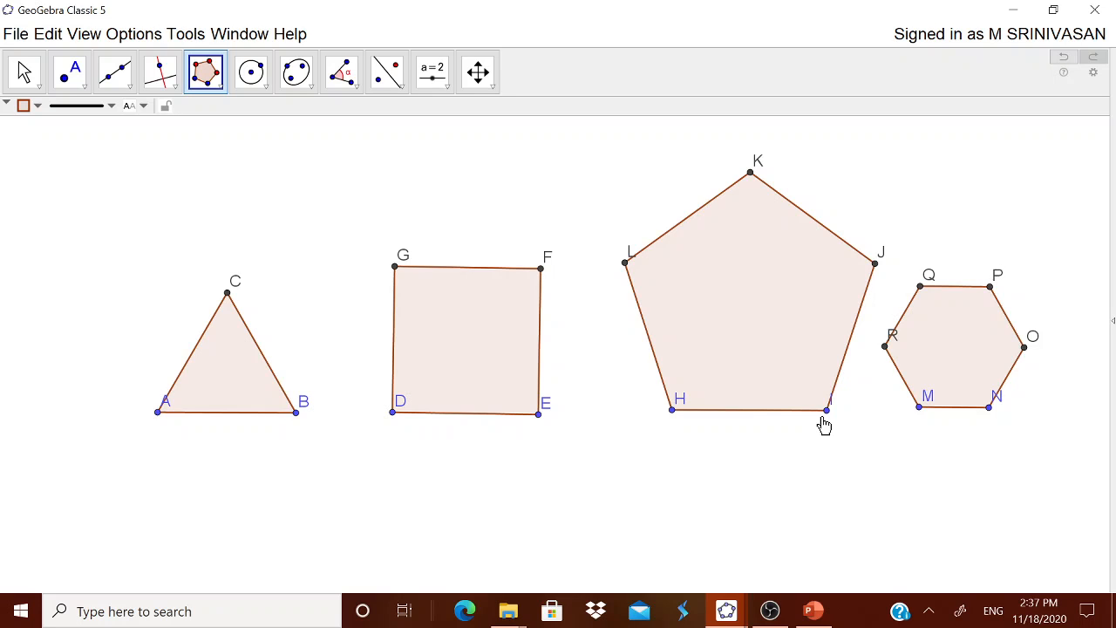
Step: Delete all the polygons and points from the drawing area
key("ctrl+a")
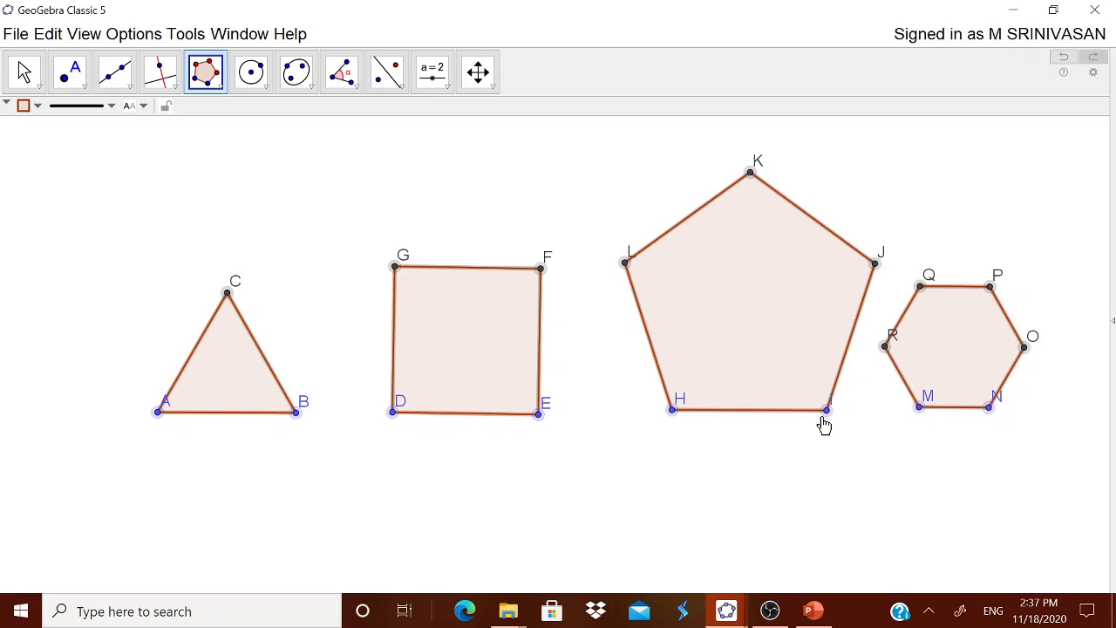
key("Delete")
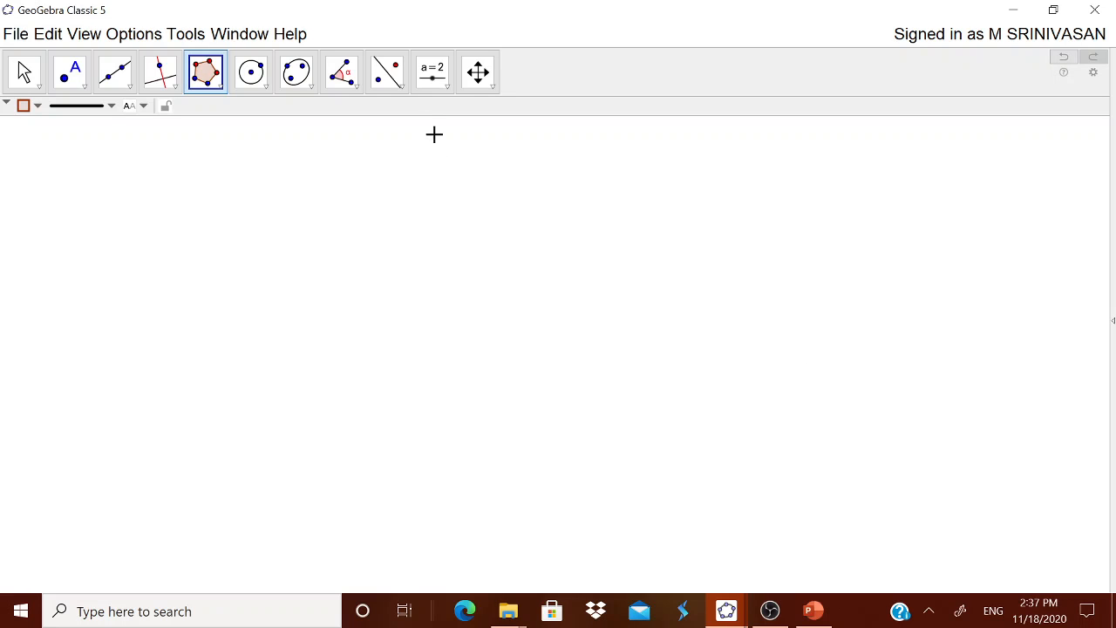
Step: Add the text "PROPERTIES OF REGULAR POLYGONS" and place it as a title in the upper right corner of the drawing
left_click(440, 80)
left_click(458, 150)
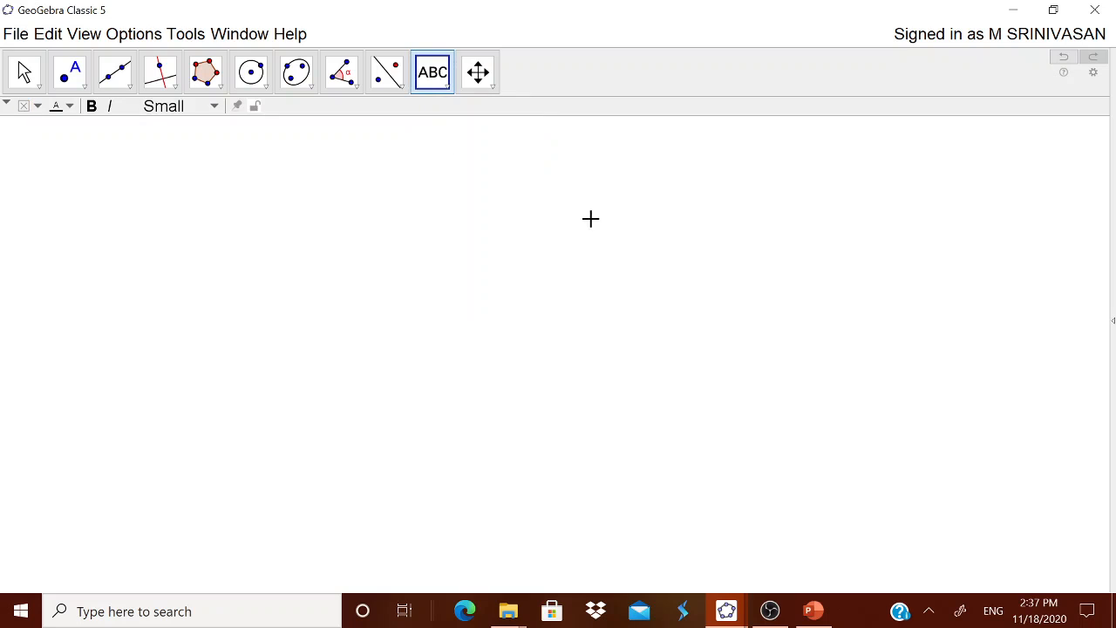
left_click(590, 217)
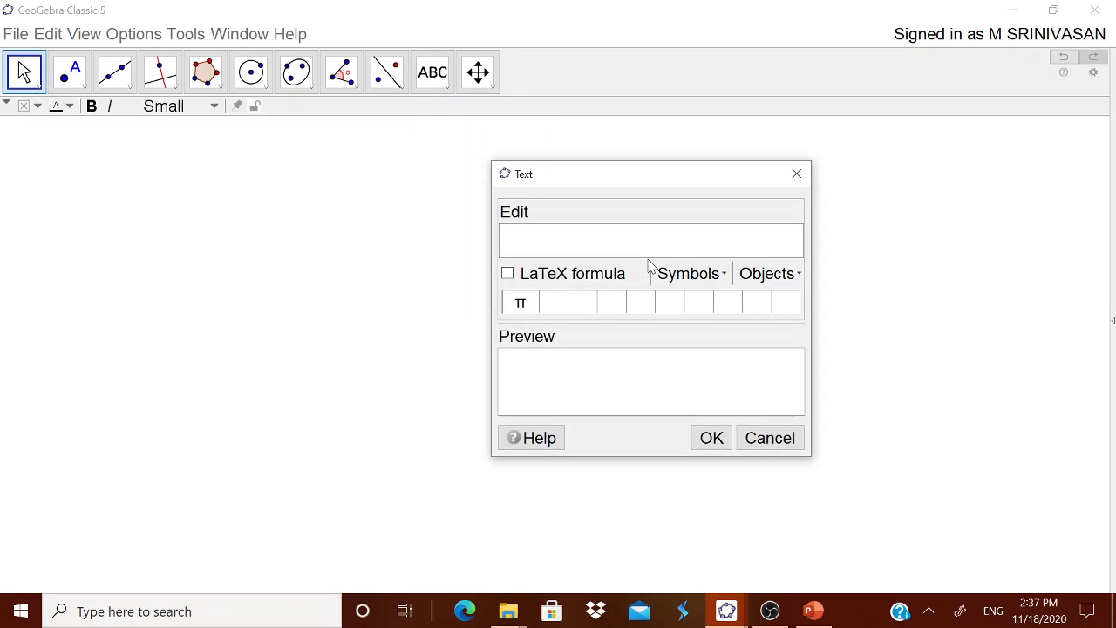
type("PROPERTIES O")
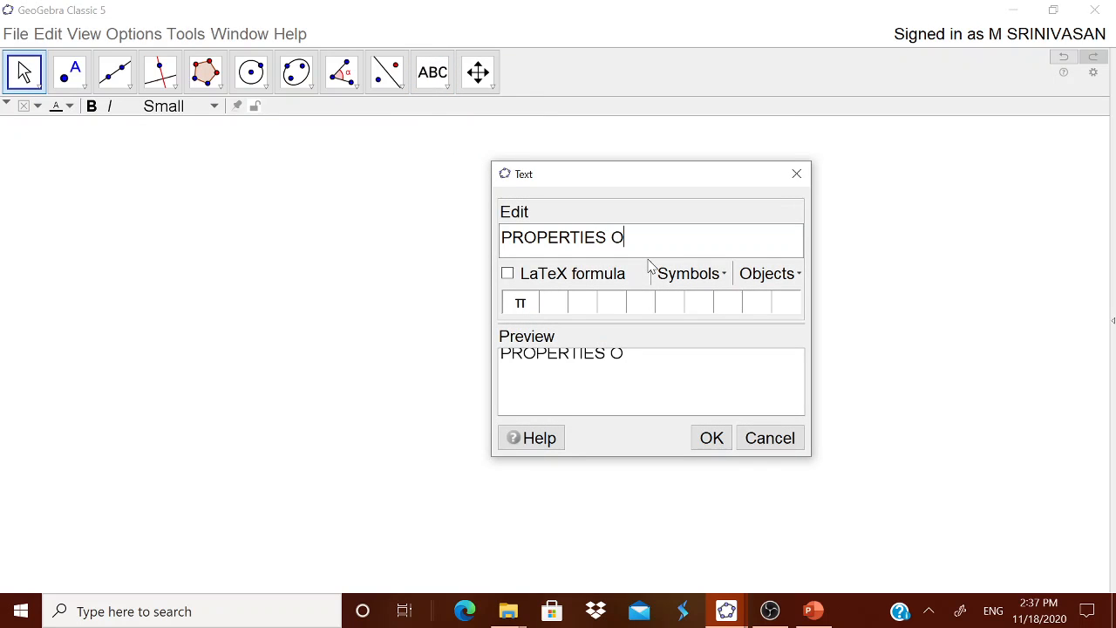
type("F REGULAR PO")
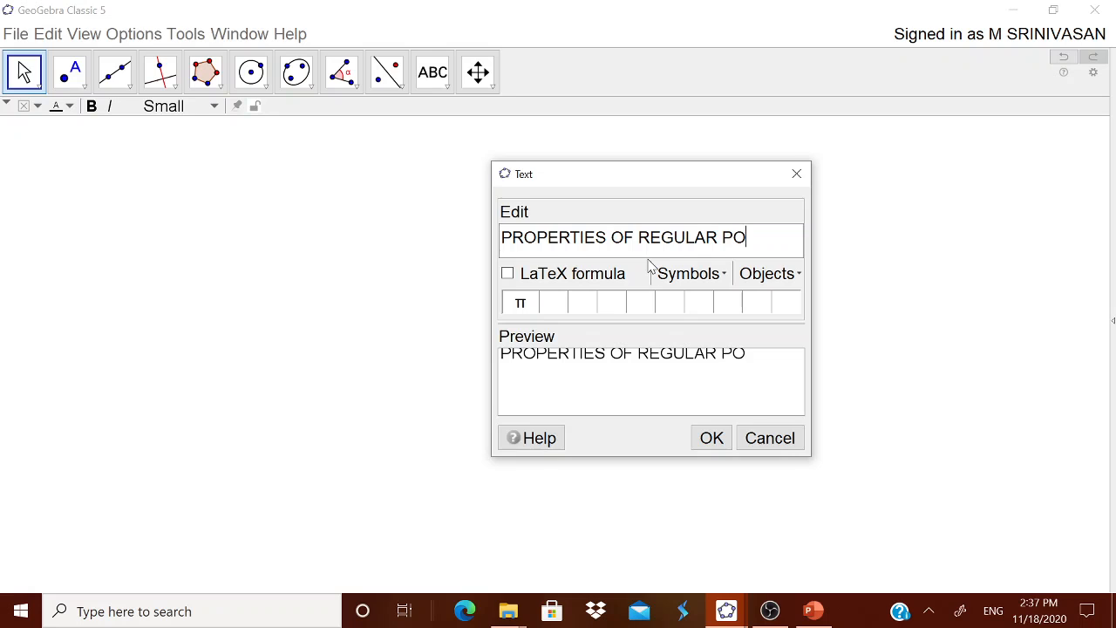
type("LYGONS")
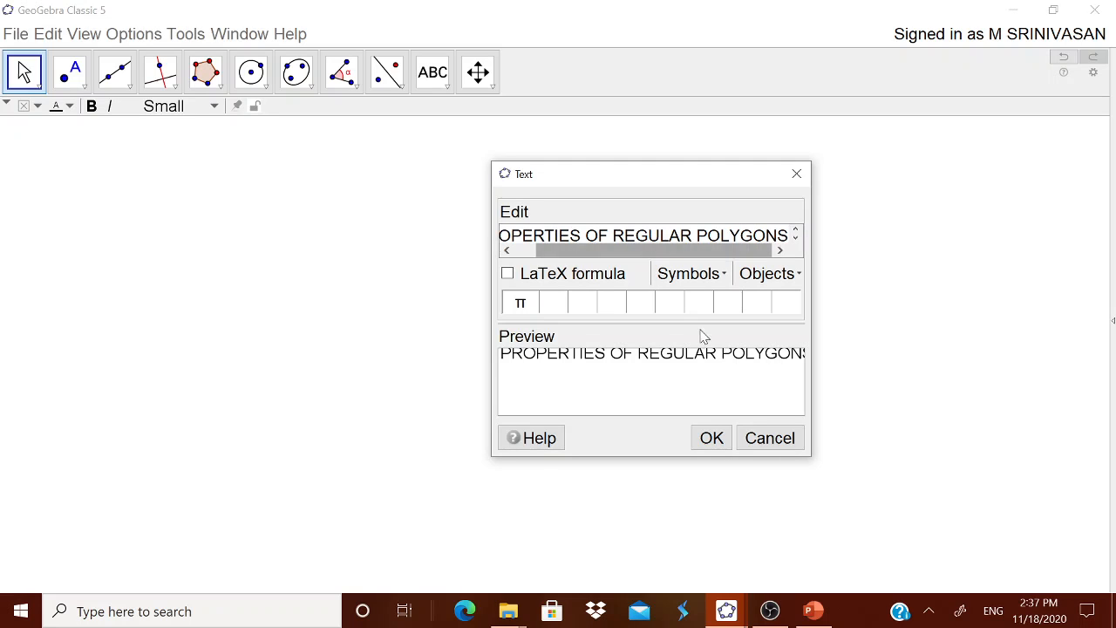
left_click(717, 437)
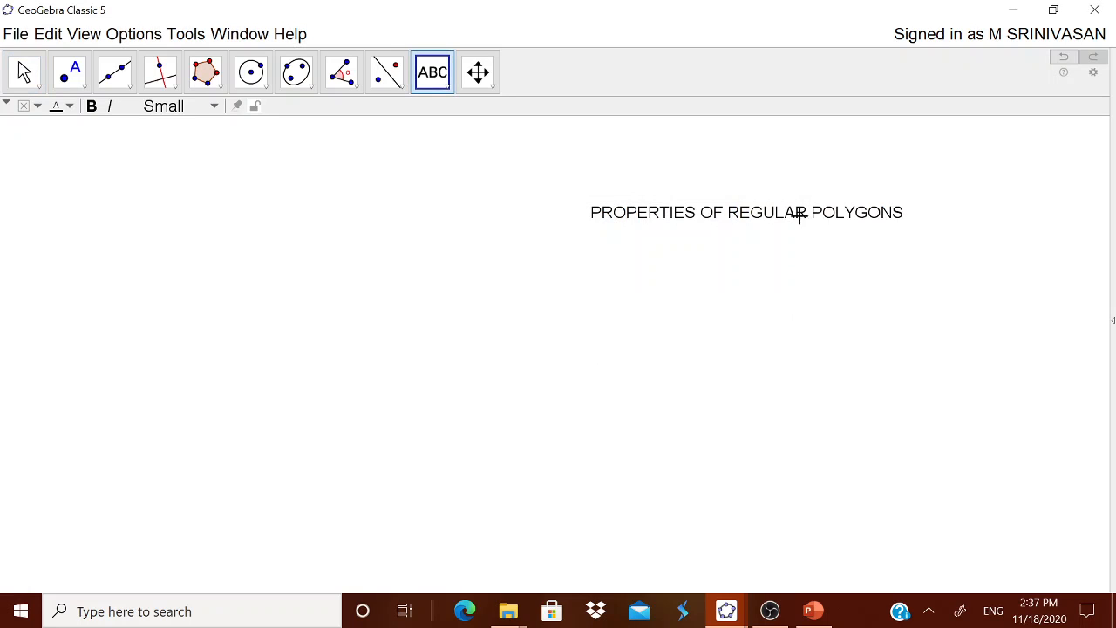
left_click_drag(799, 215, 959, 163)
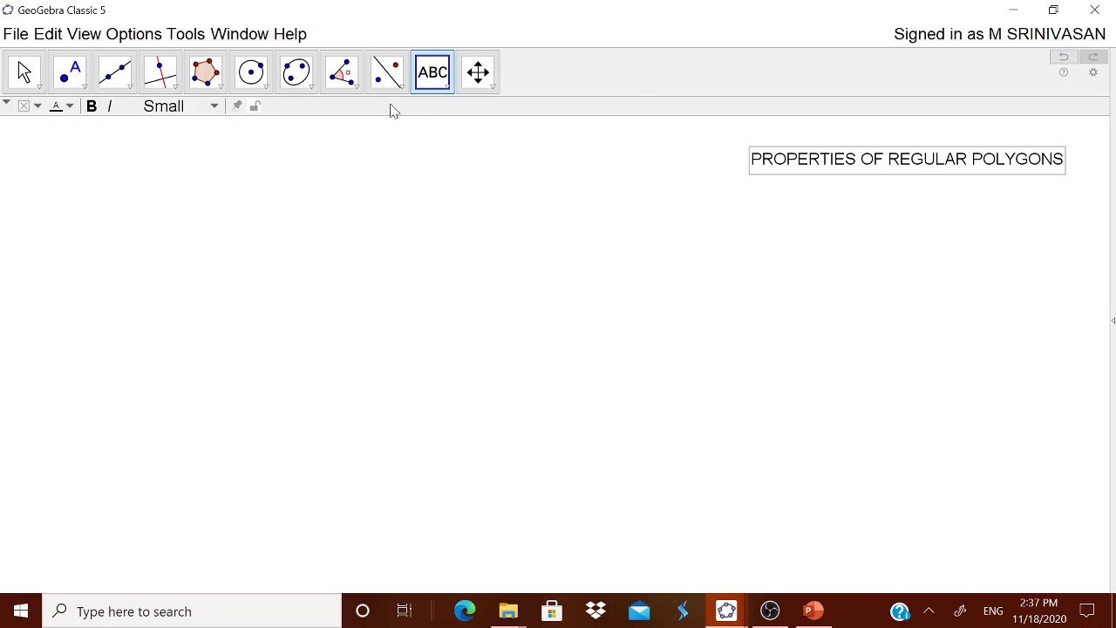
Step: Create an integer slider named n with a minimum of 3, and place it just below the title text
left_click(449, 87)
left_click(444, 118)
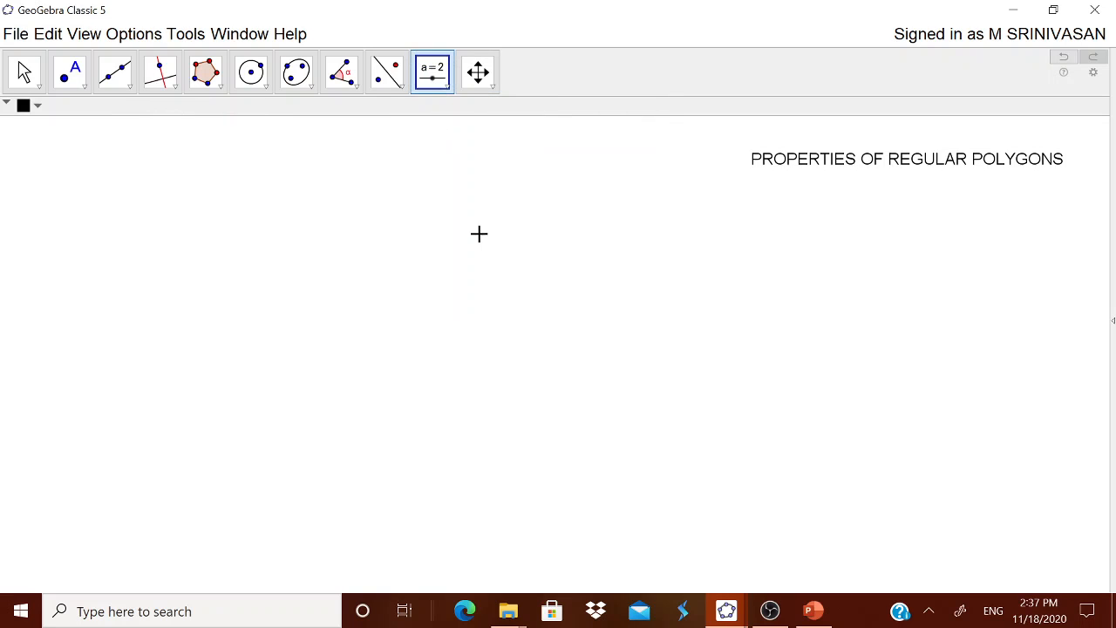
left_click(501, 262)
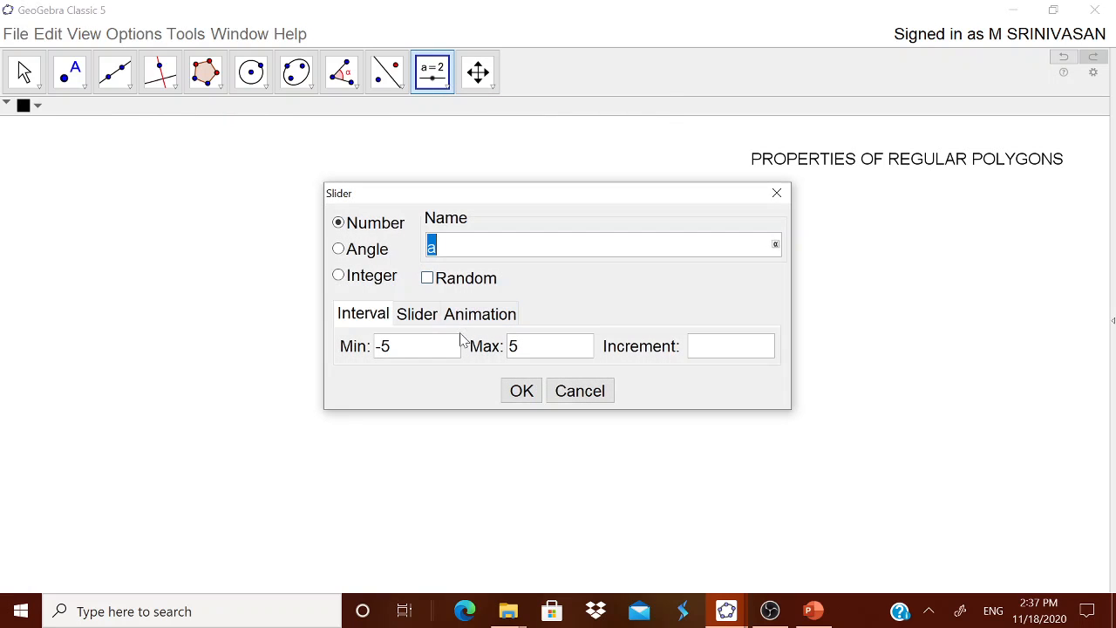
left_click(365, 286)
left_click(379, 349)
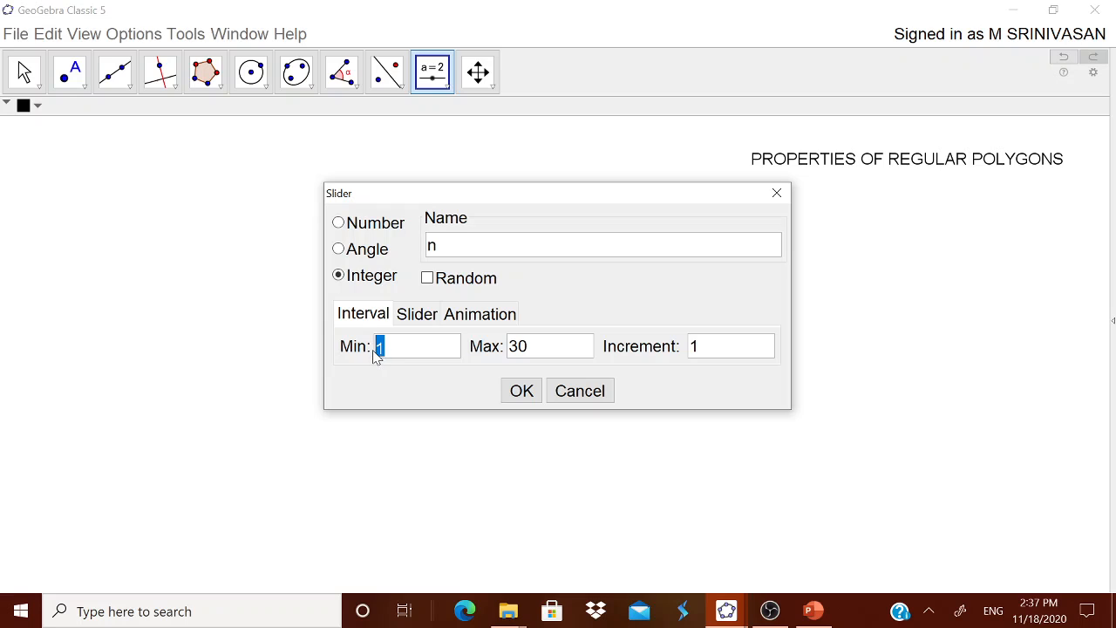
type("3")
left_click(519, 349)
type("1")
left_click(517, 393)
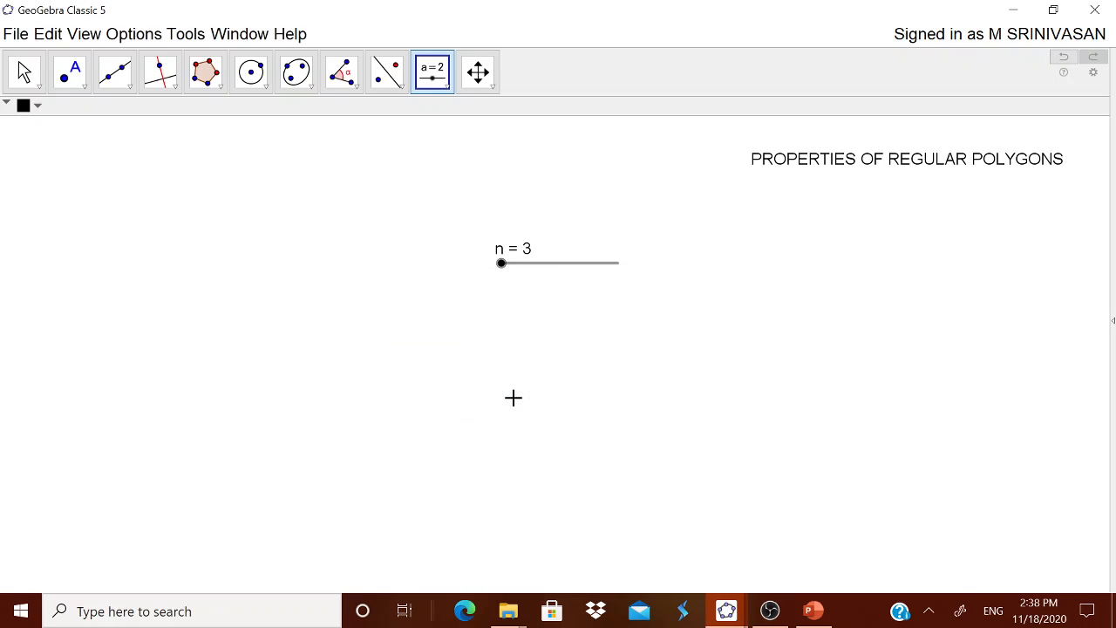
left_click_drag(553, 267, 834, 210)
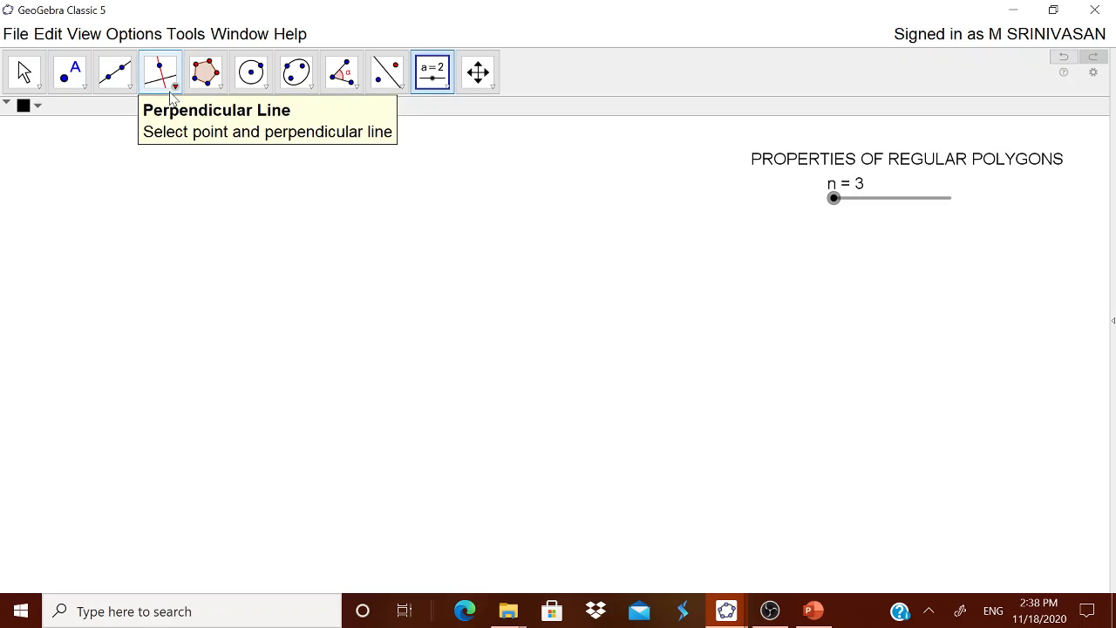
Step: Construct a regular polygon on a horizontal base AB, with its number of vertices set to n
left_click(114, 72)
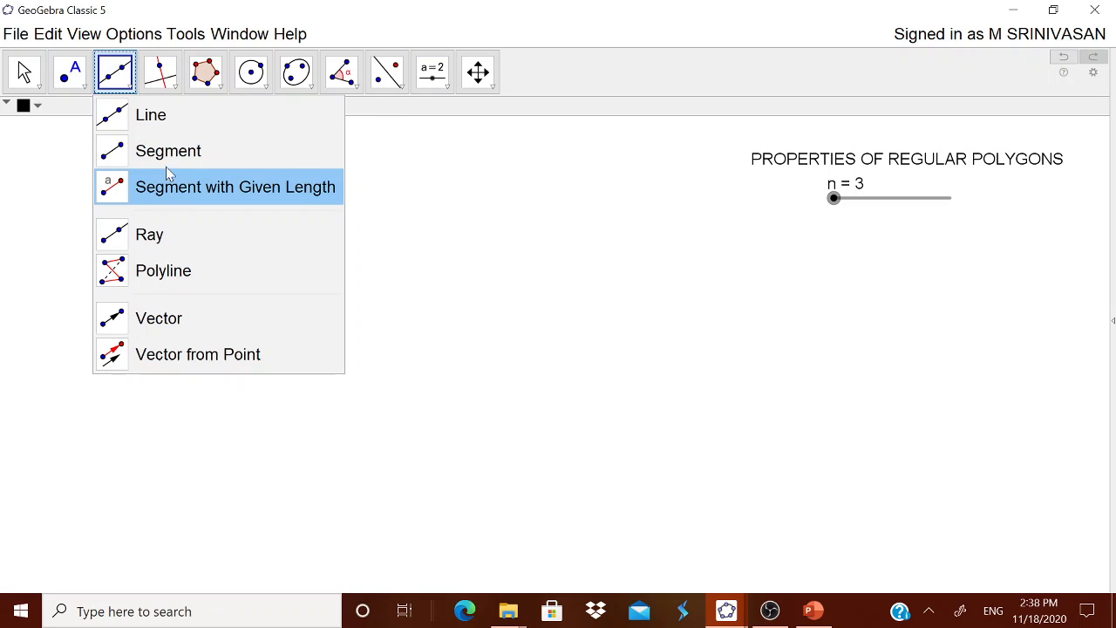
mouse_move(220, 94)
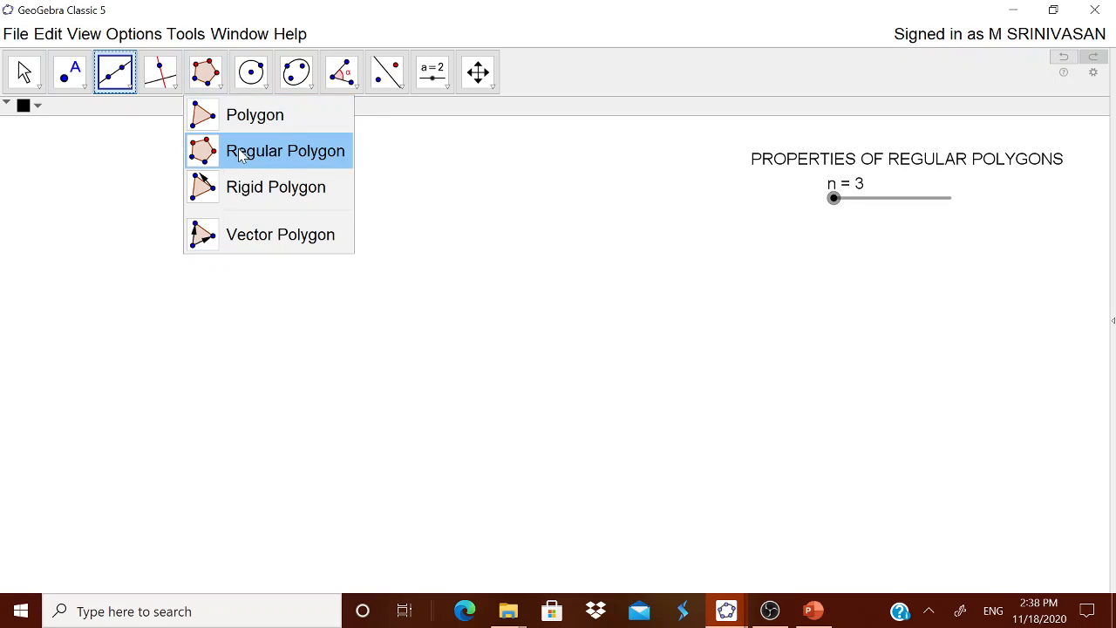
left_click(242, 154)
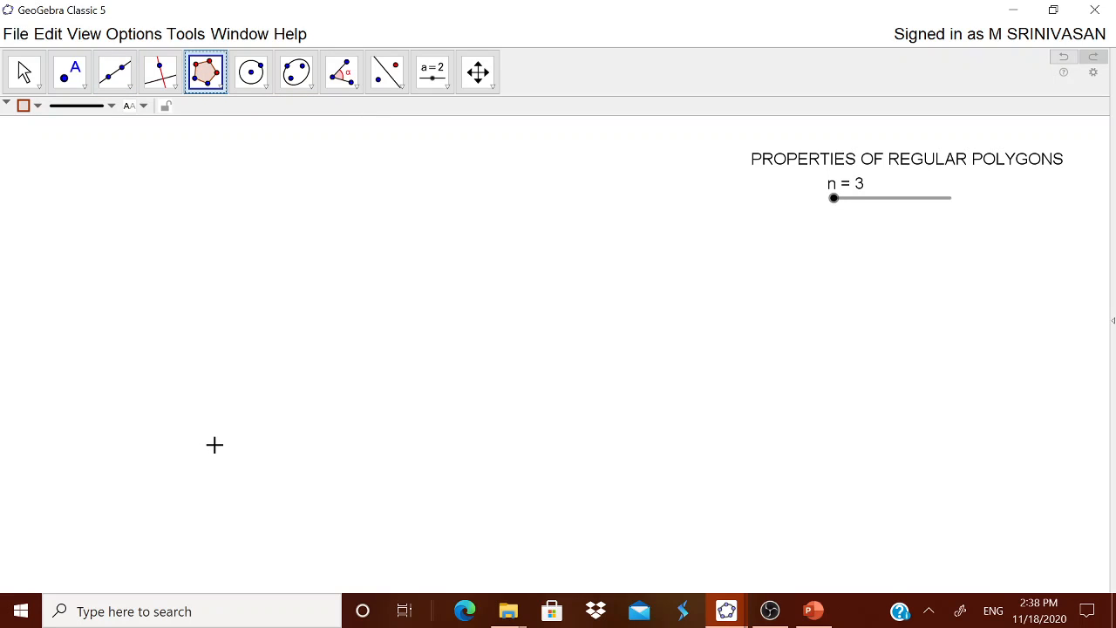
left_click(214, 444)
left_click(359, 444)
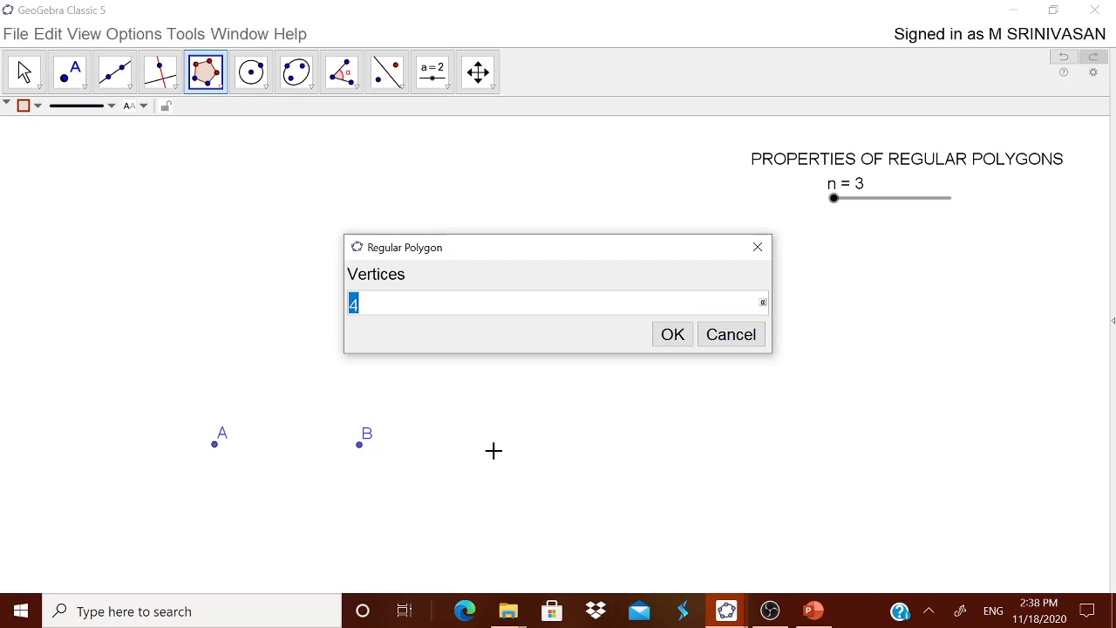
type("n")
left_click(671, 334)
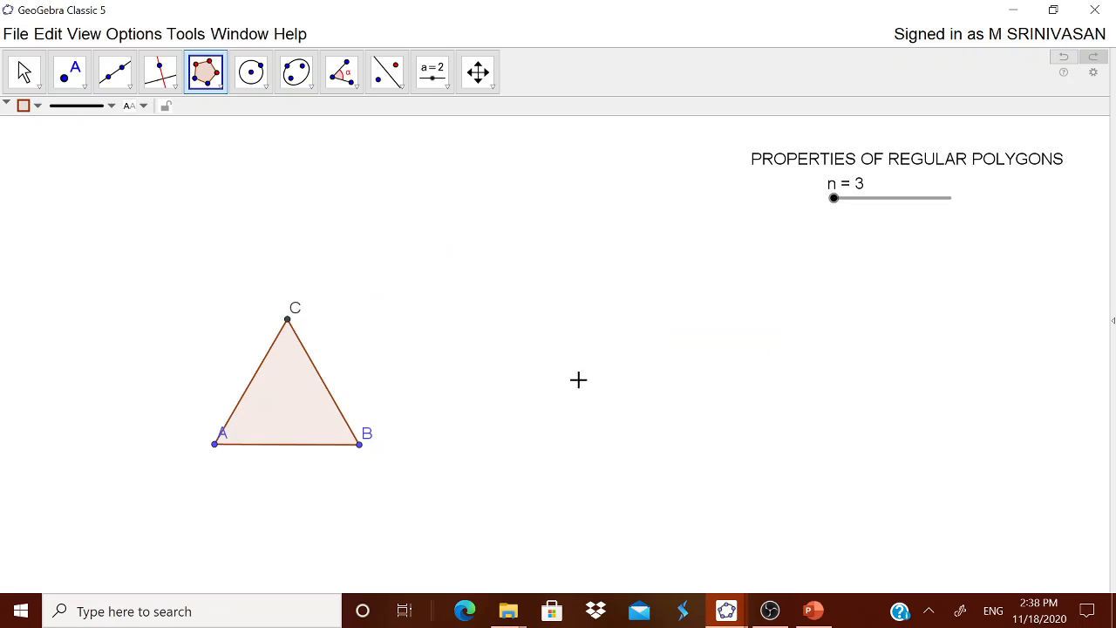
key("Escape")
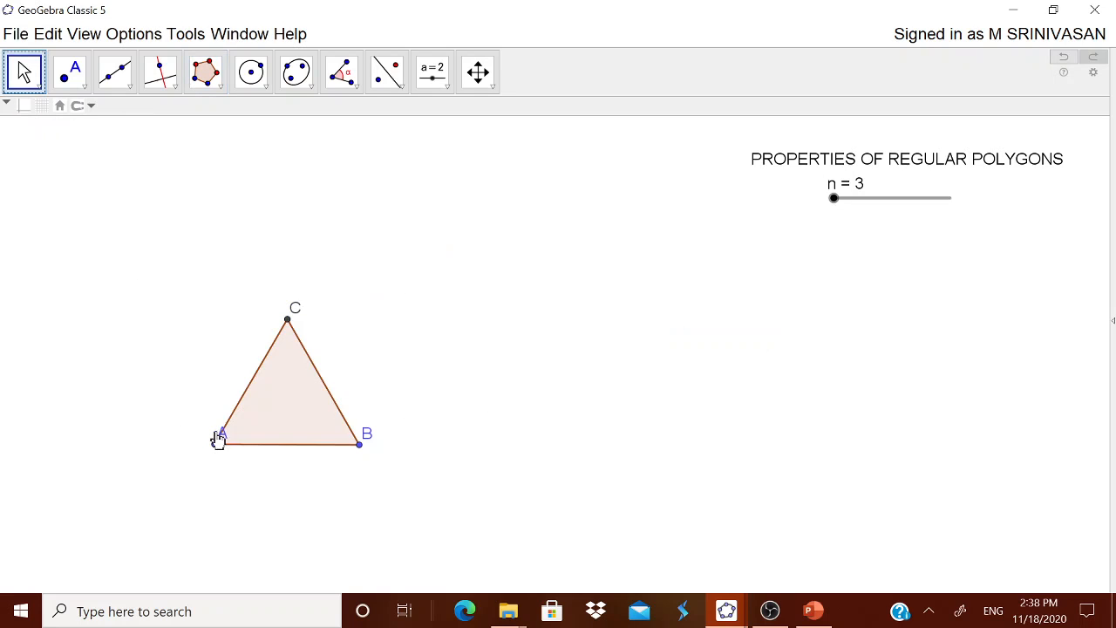
Step: Move the labels of vertices A and B outside the triangle, below its base
left_click_drag(218, 439, 195, 450)
left_click_drag(362, 435, 370, 464)
Step: Vary slider n to test the polygon, return it to 3, and reposition the triangle slightly higher in the drawing area
mouse_move(838, 208)
left_mouse_down()
mouse_move(969, 209)
mouse_move(835, 219)
left_mouse_up()
left_click(311, 413)
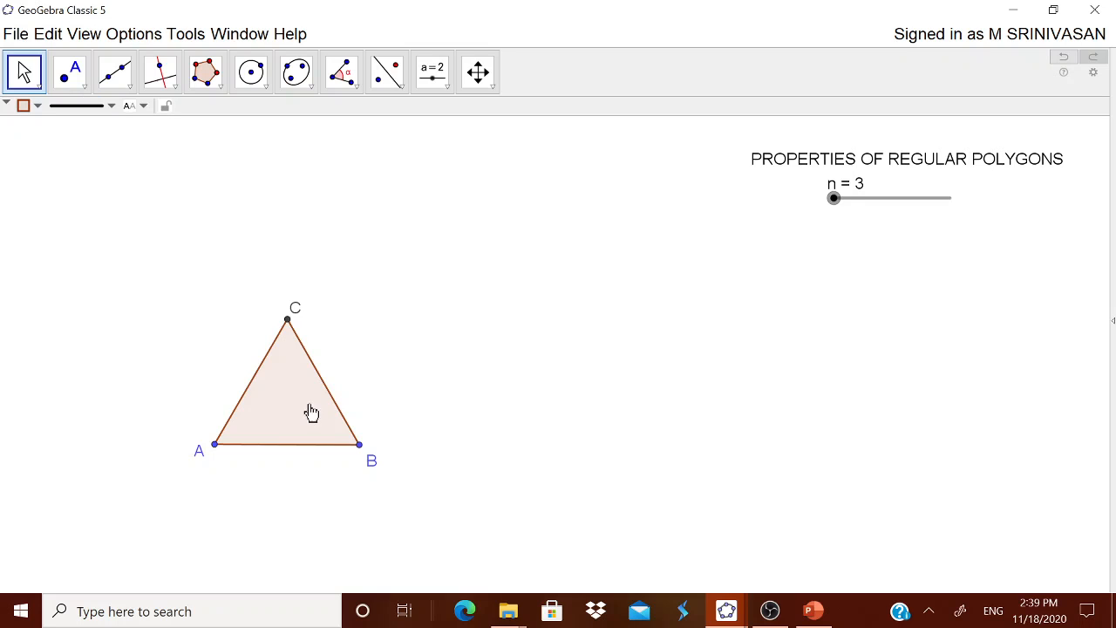
left_click_drag(311, 413, 297, 493)
mouse_move(840, 209)
left_mouse_down()
mouse_move(954, 212)
mouse_move(834, 212)
left_mouse_up()
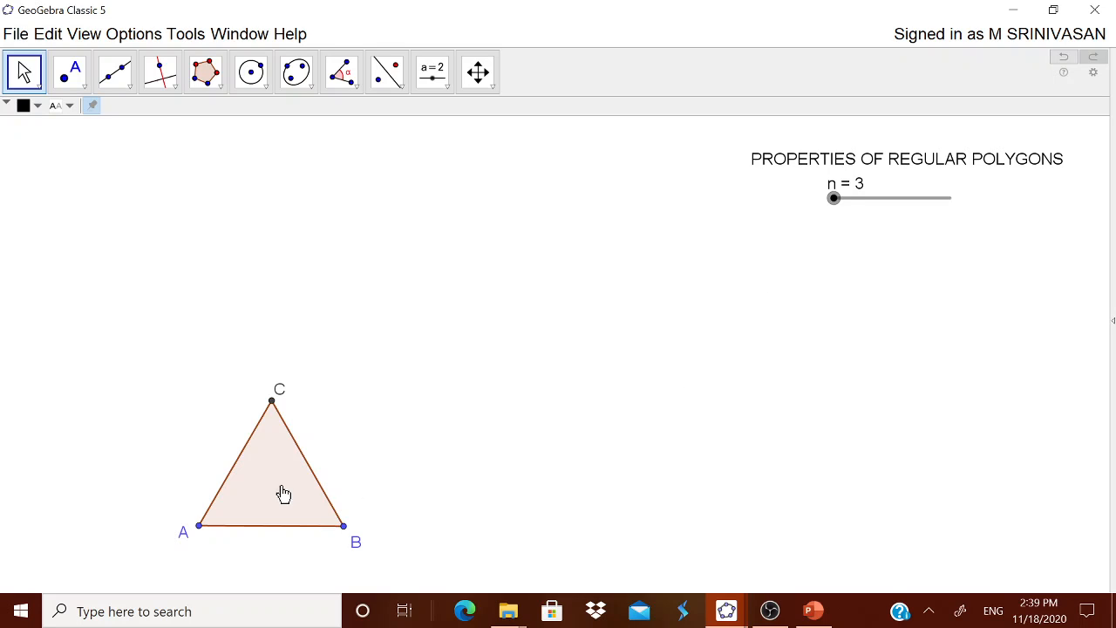
left_click_drag(281, 490, 303, 354)
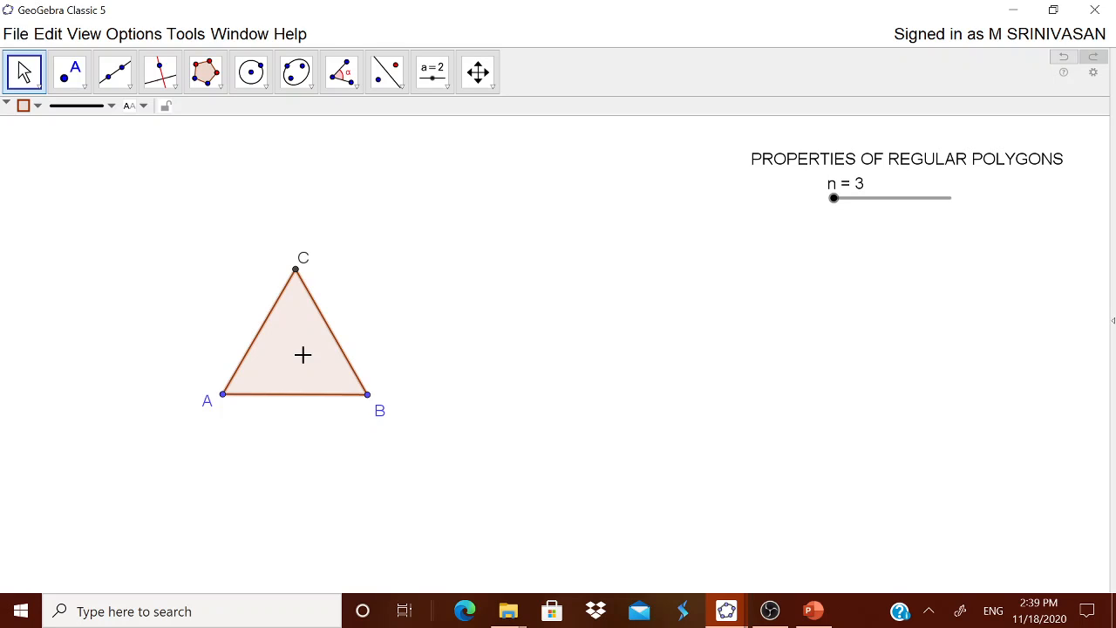
Step: Add the interior angle measurements to all vertices of triangle ABC with the Angle tool
left_click(347, 78)
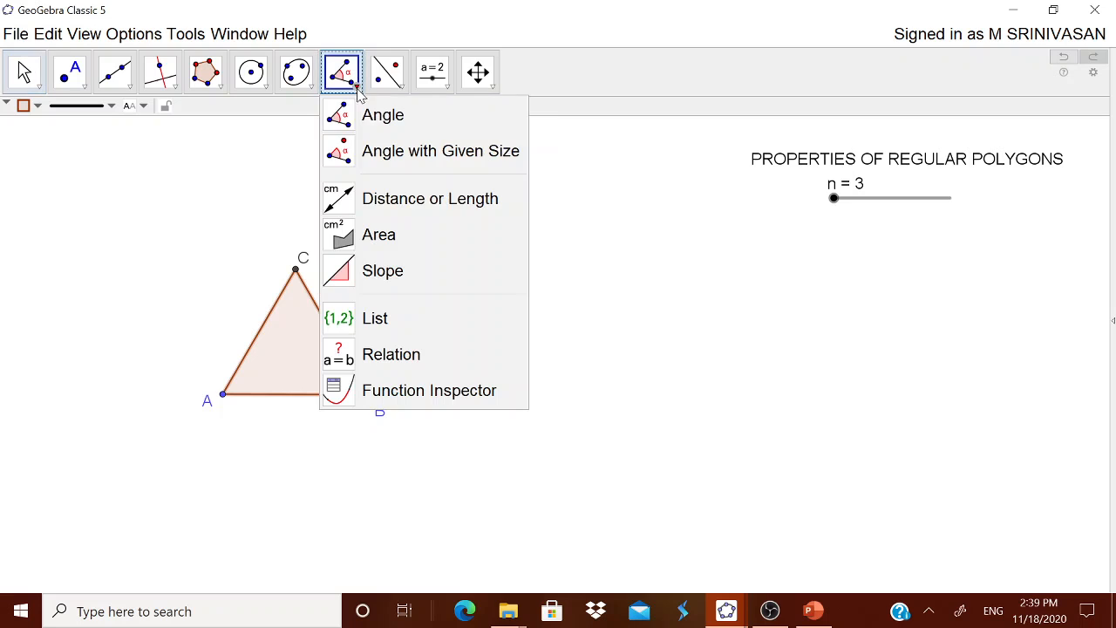
left_click(381, 127)
left_click(314, 344)
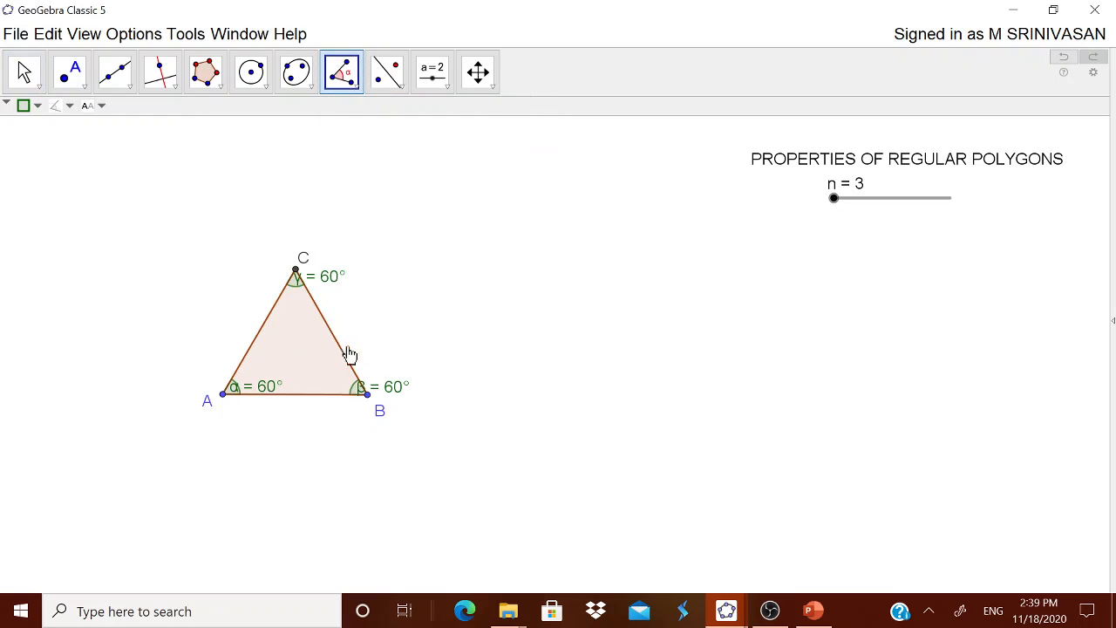
Step: Move the angle labels β, γ and α clear of the triangle's vertices and angle arcs
left_click(25, 72)
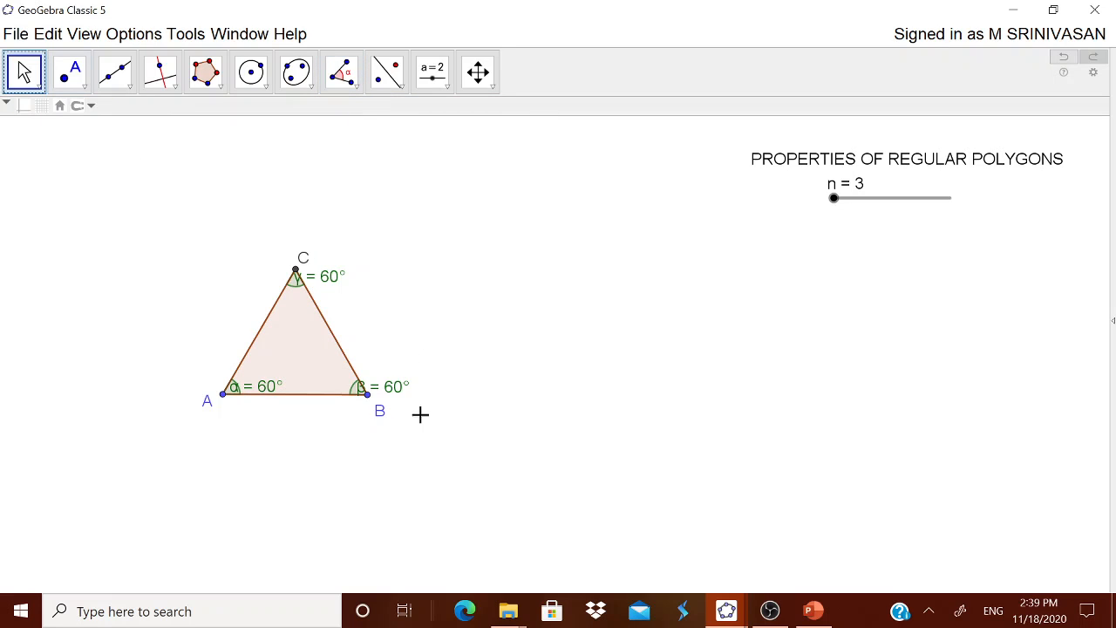
left_click_drag(385, 396, 360, 384)
left_click_drag(332, 289, 354, 293)
mouse_move(267, 393)
left_mouse_down()
mouse_move(273, 381)
mouse_move(282, 392)
mouse_move(265, 389)
mouse_move(274, 387)
left_mouse_up()
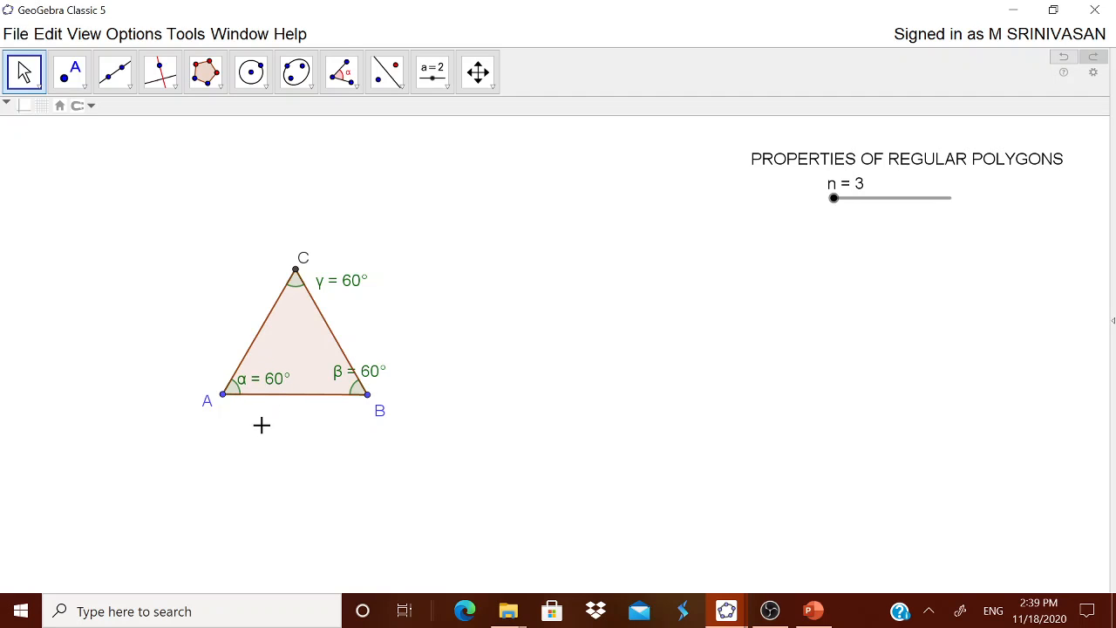
Step: Construct the perpendicular bisectors of sides AB and BC of the triangle
left_click(129, 87)
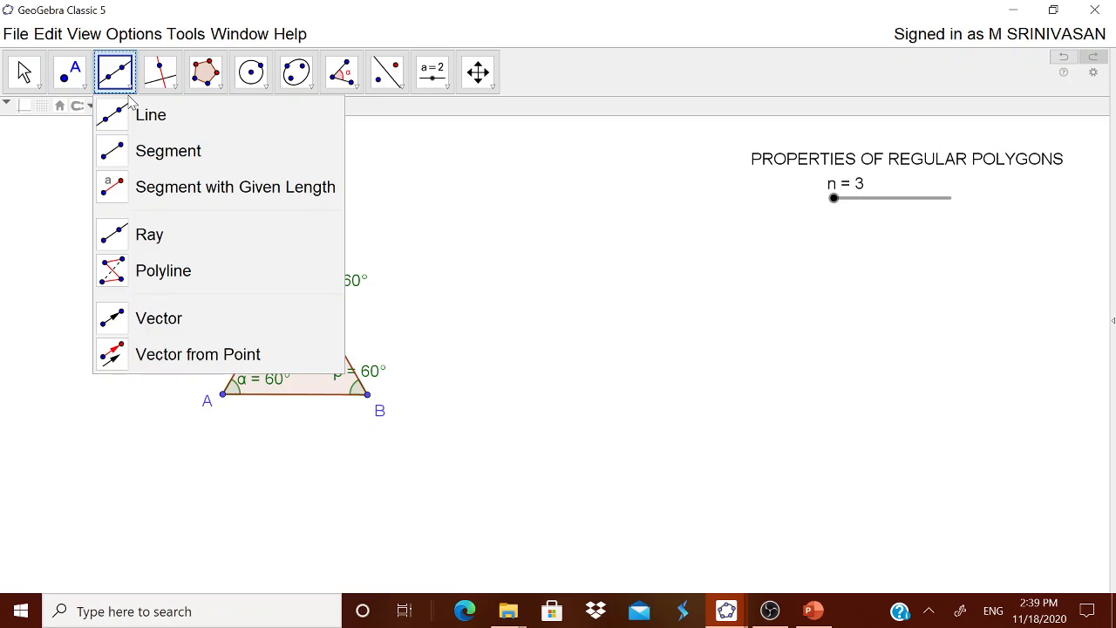
mouse_move(160, 83)
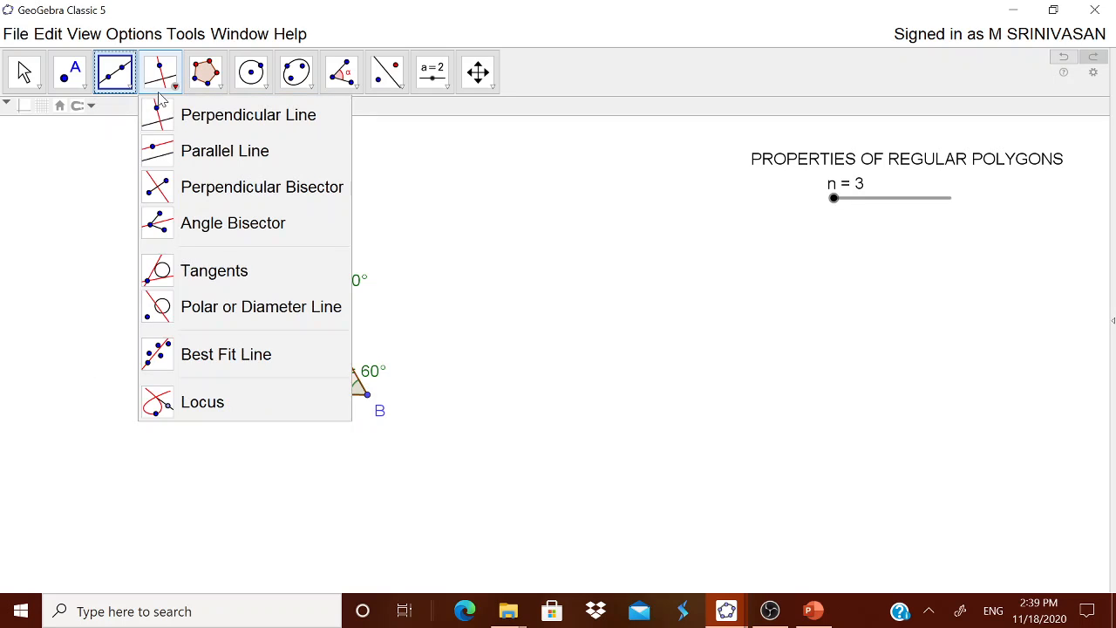
left_click(216, 203)
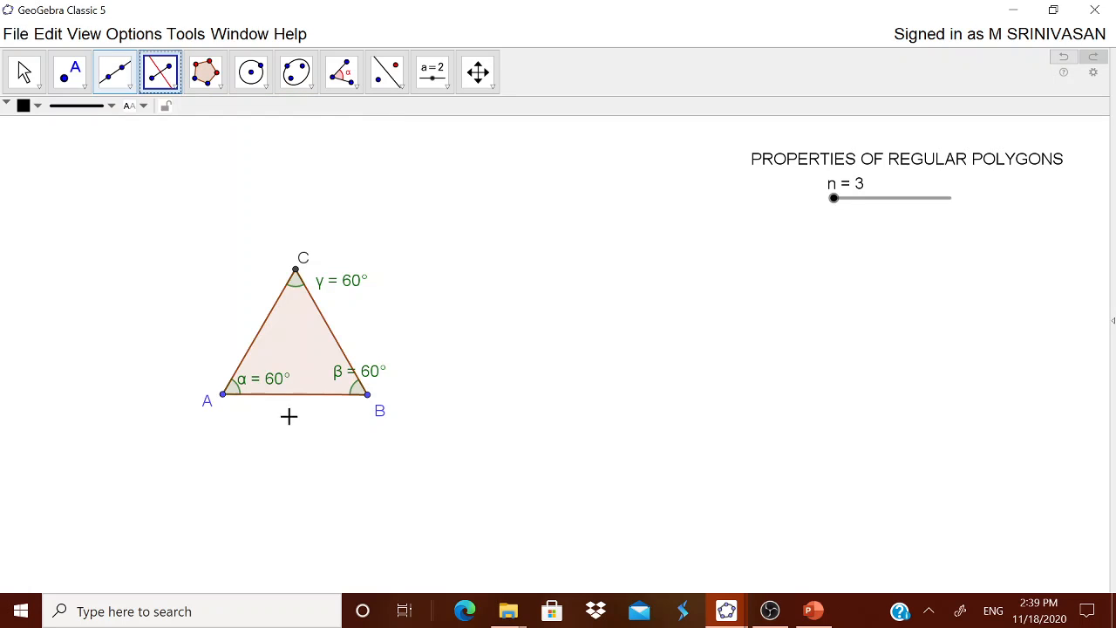
left_click(311, 395)
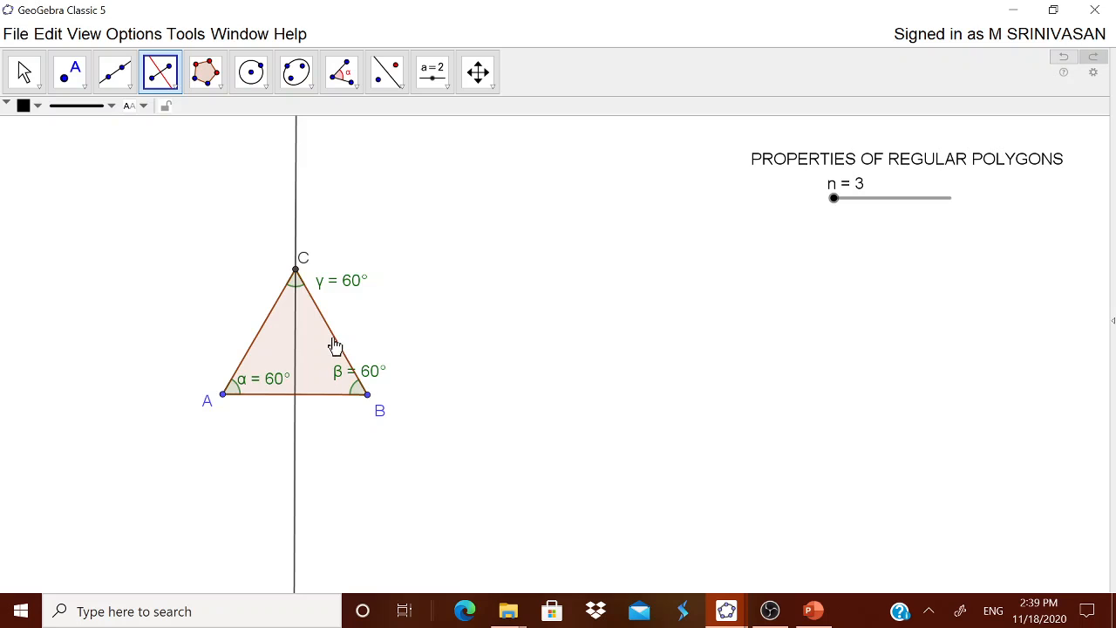
left_click(336, 346)
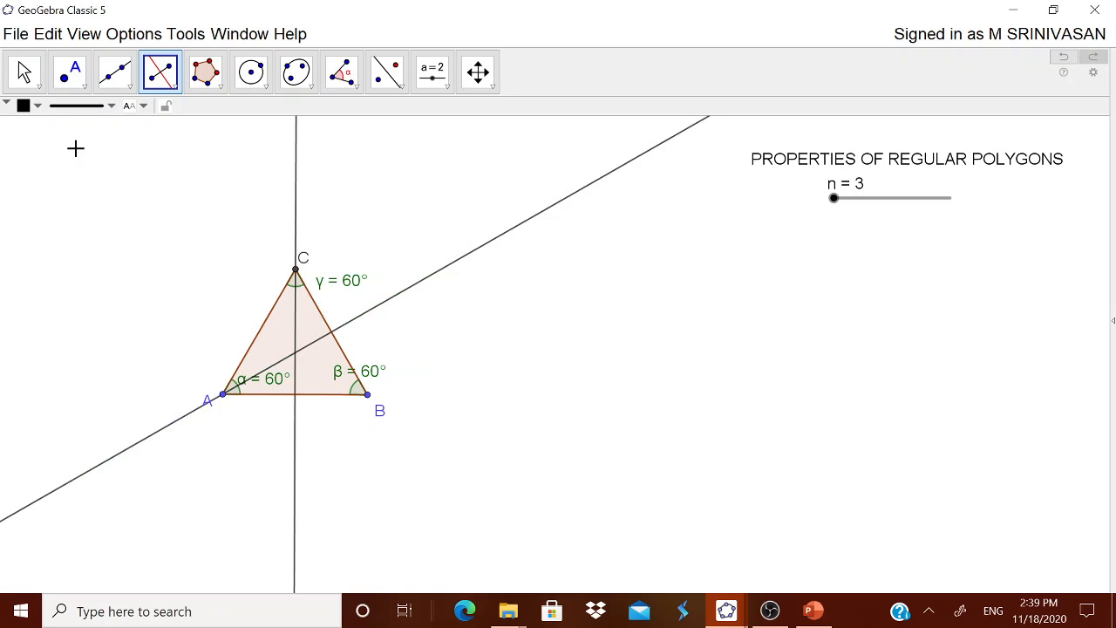
Step: Mark the intersection of the two perpendicular bisectors and the intersection of the vertical bisector with side AB
left_click(85, 90)
left_click(121, 235)
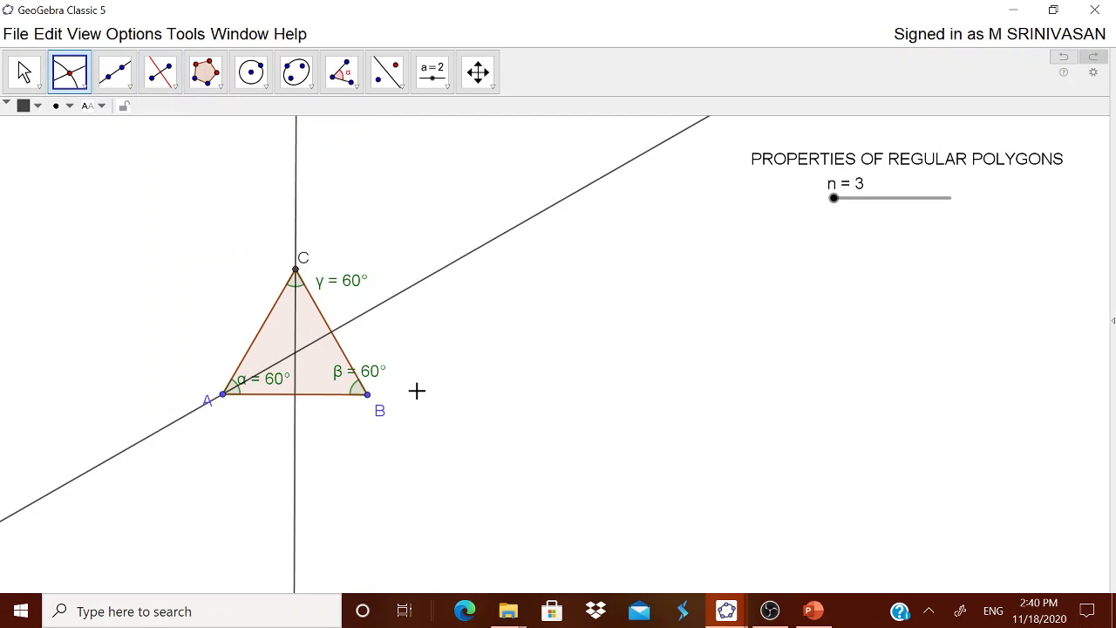
left_click(297, 215)
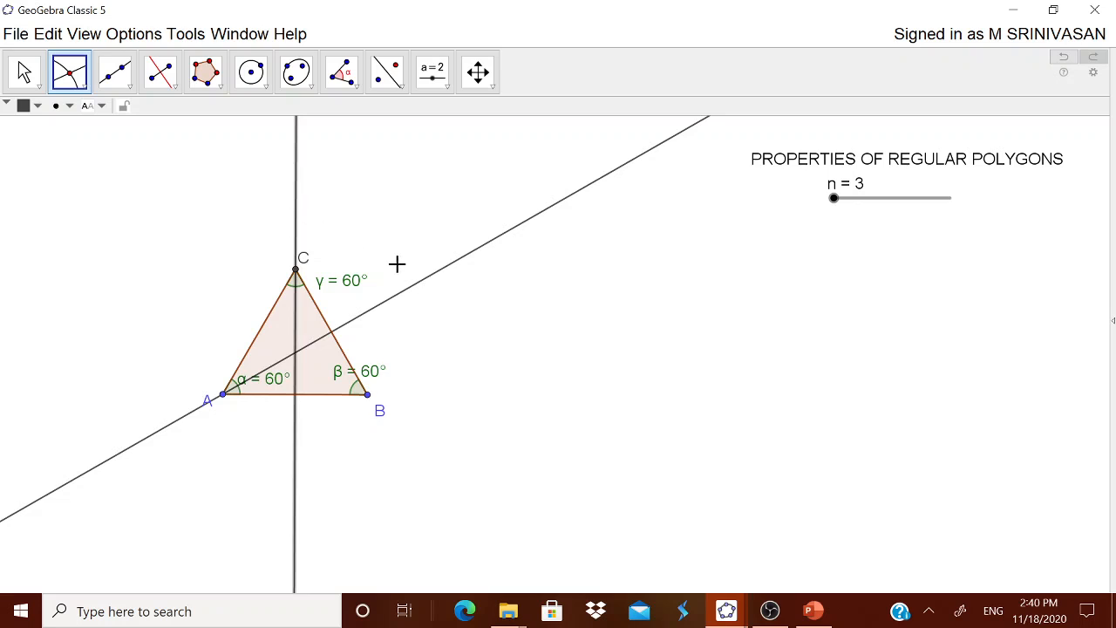
left_click(424, 291)
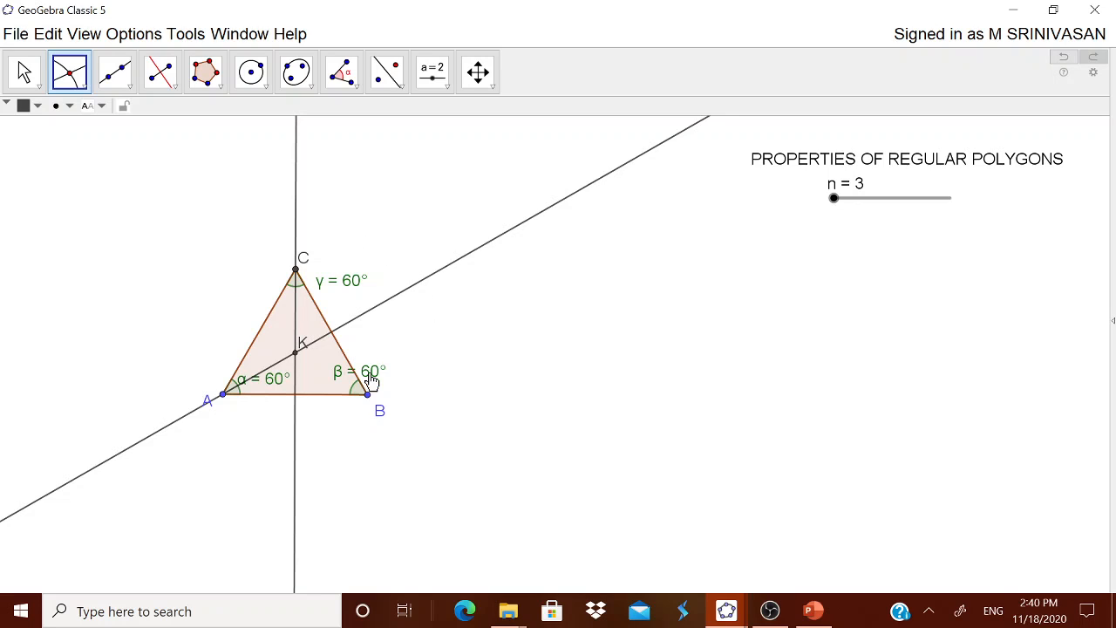
left_click(296, 390)
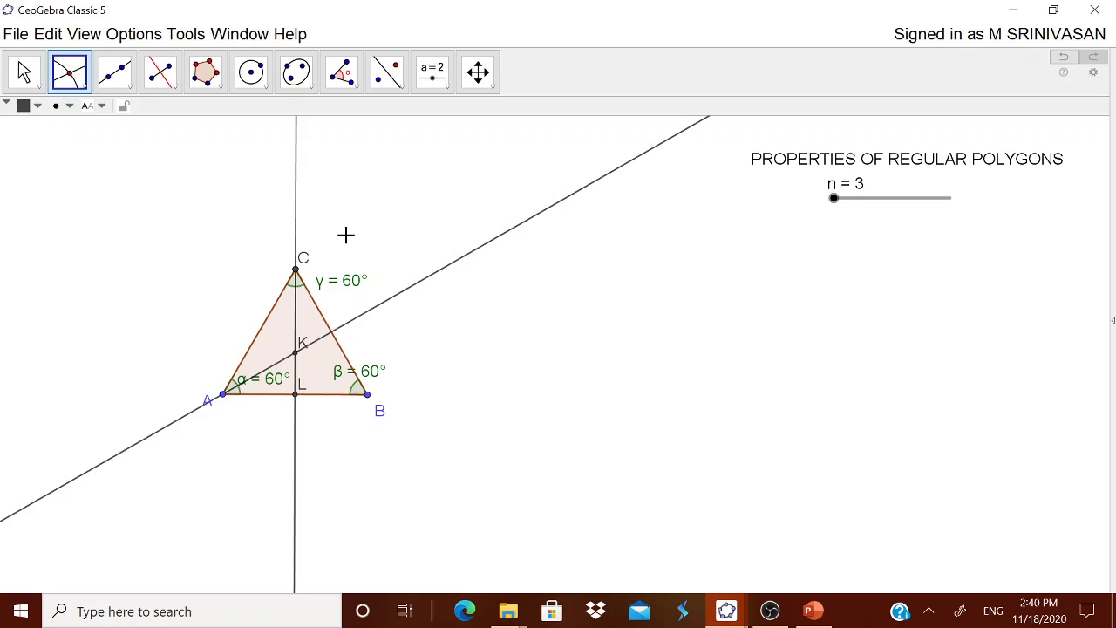
Step: Hide both perpendicular bisectors, keeping the triangle and the intersection points
left_click(25, 74)
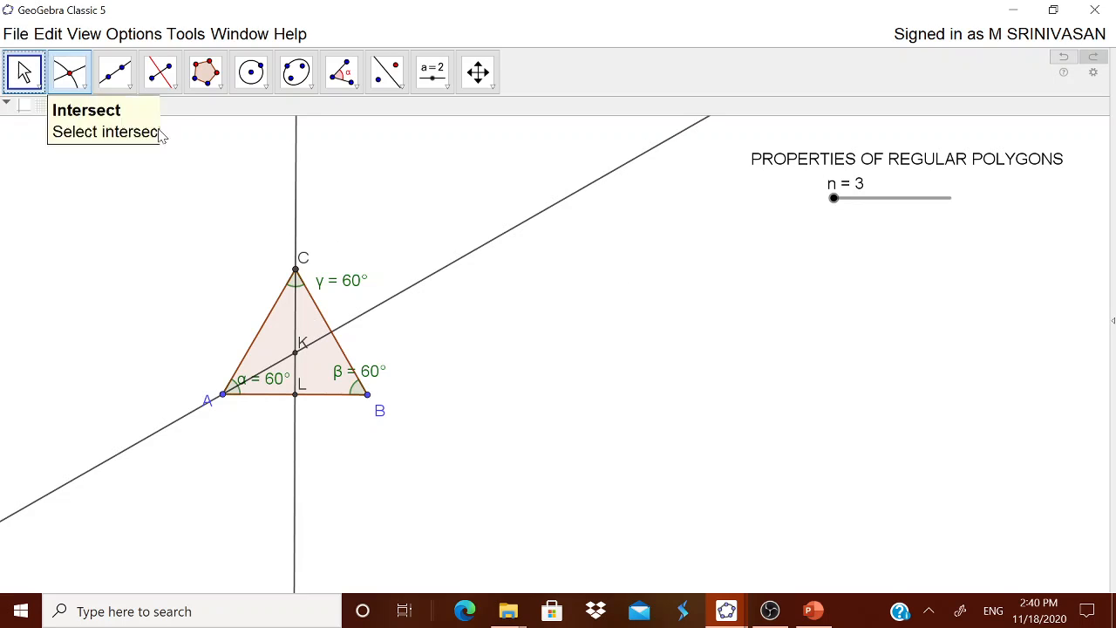
right_click(501, 239)
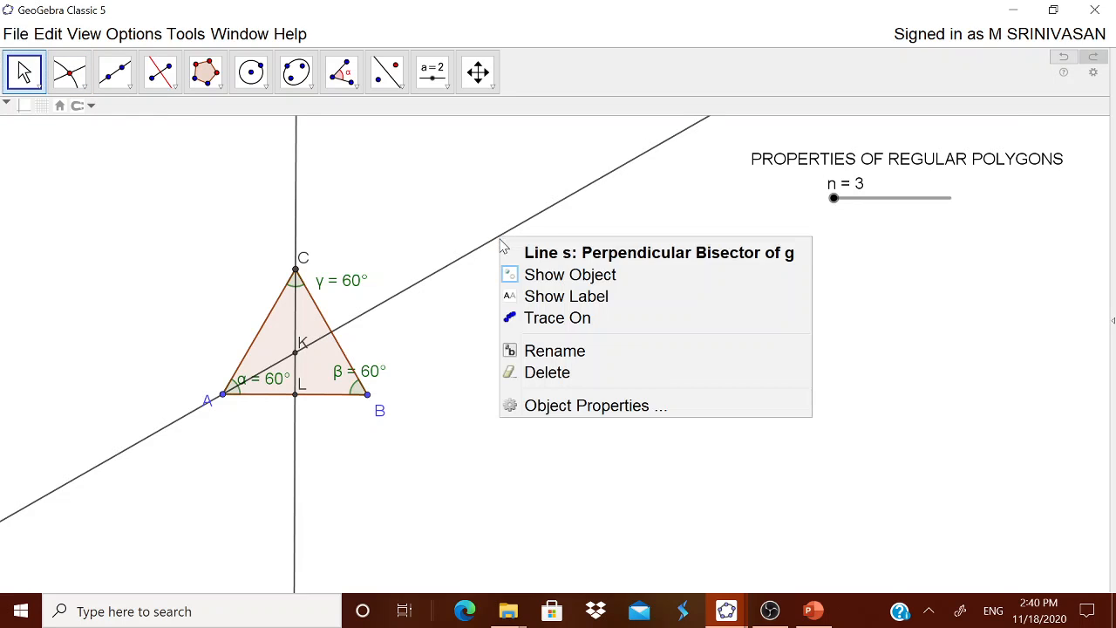
left_click(534, 279)
right_click(297, 215)
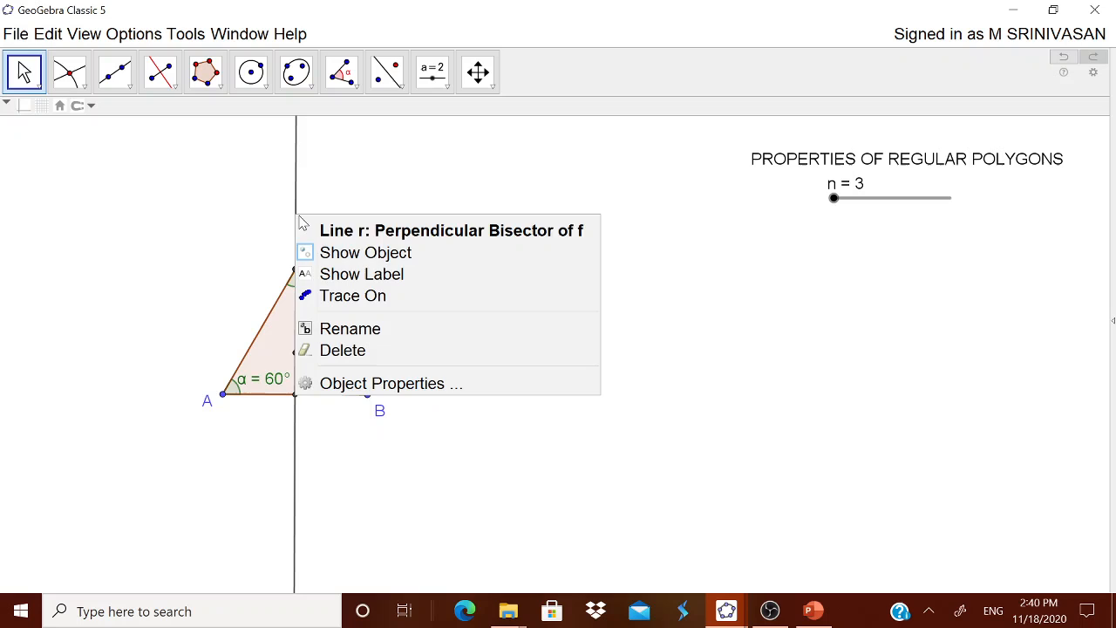
left_click(346, 253)
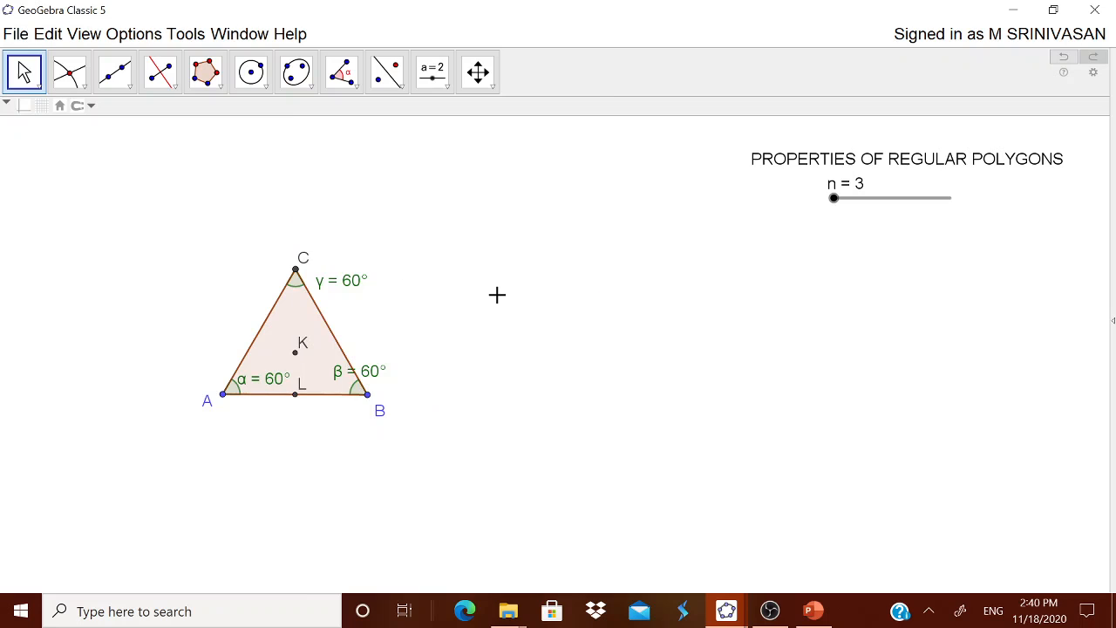
Step: Draw the triangle's circumscribed circle with center K through vertex C
left_click(267, 90)
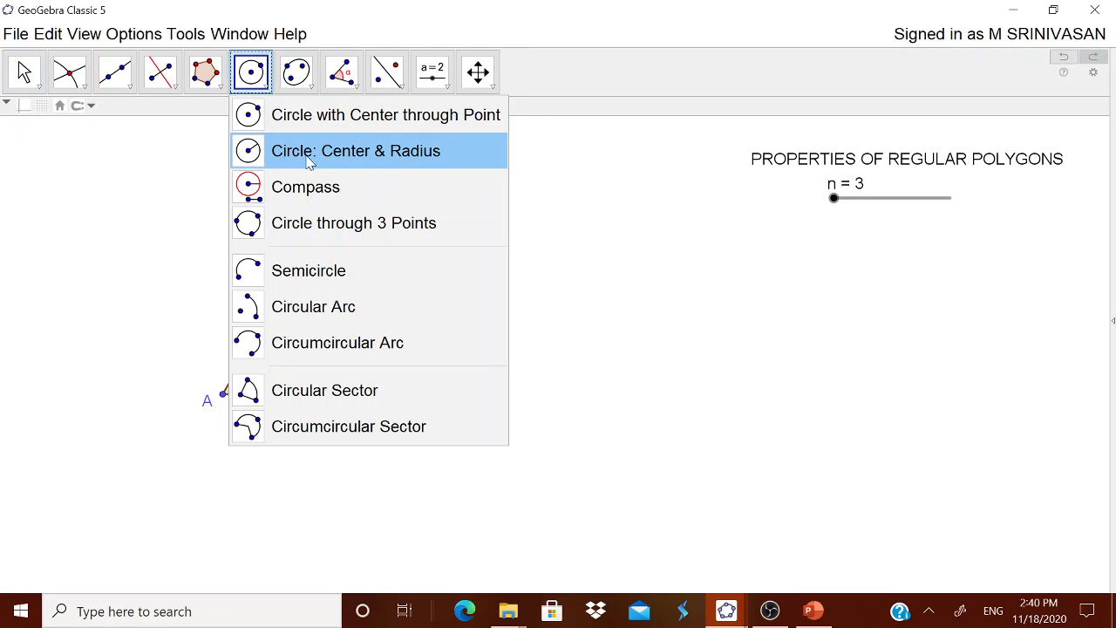
left_click(329, 120)
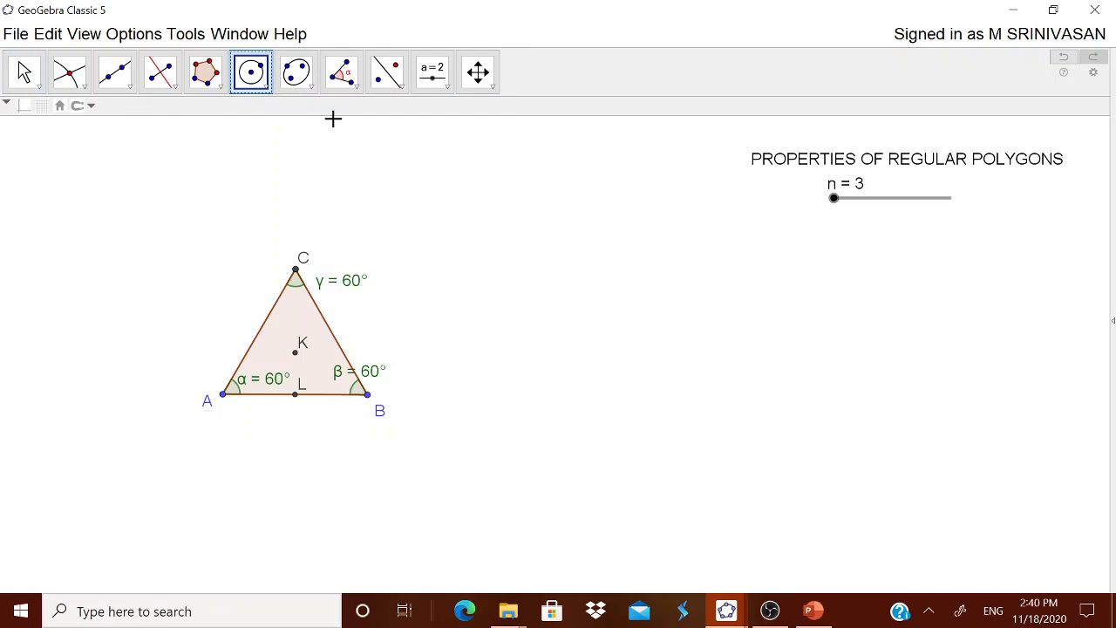
left_click(295, 353)
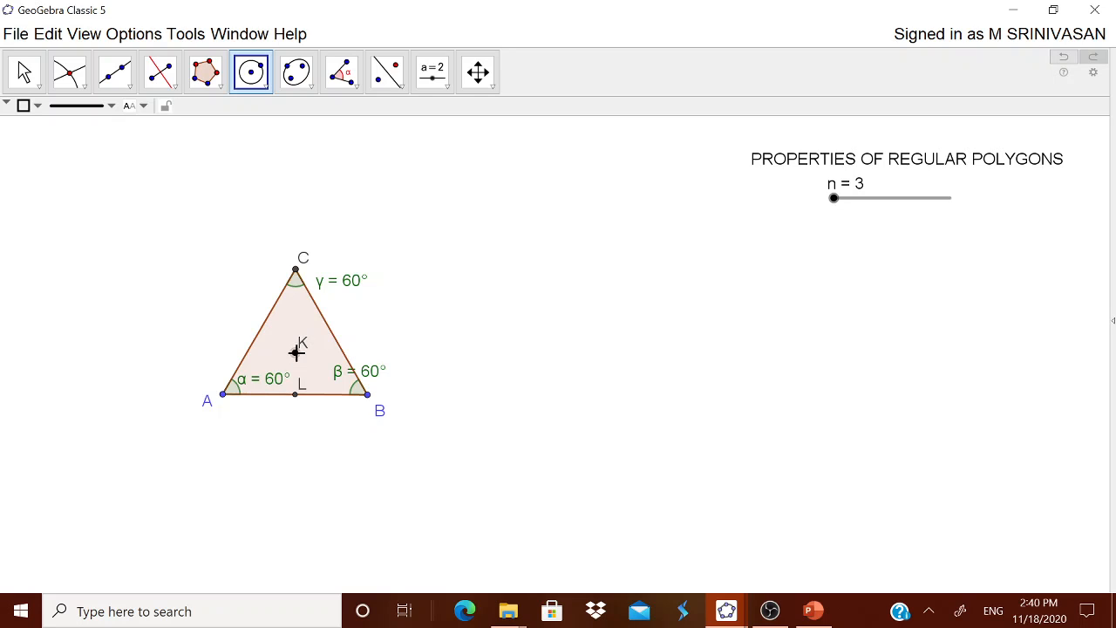
left_click(296, 271)
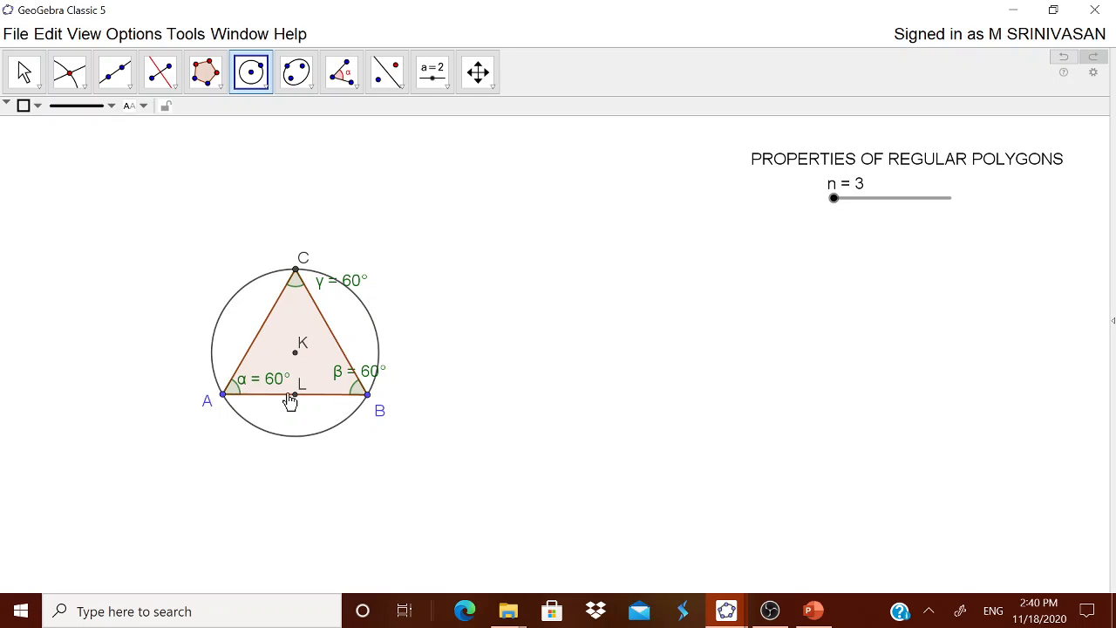
Step: Draw the inscribed circle with center K through point L on side AB, and hide point L
left_click(295, 353)
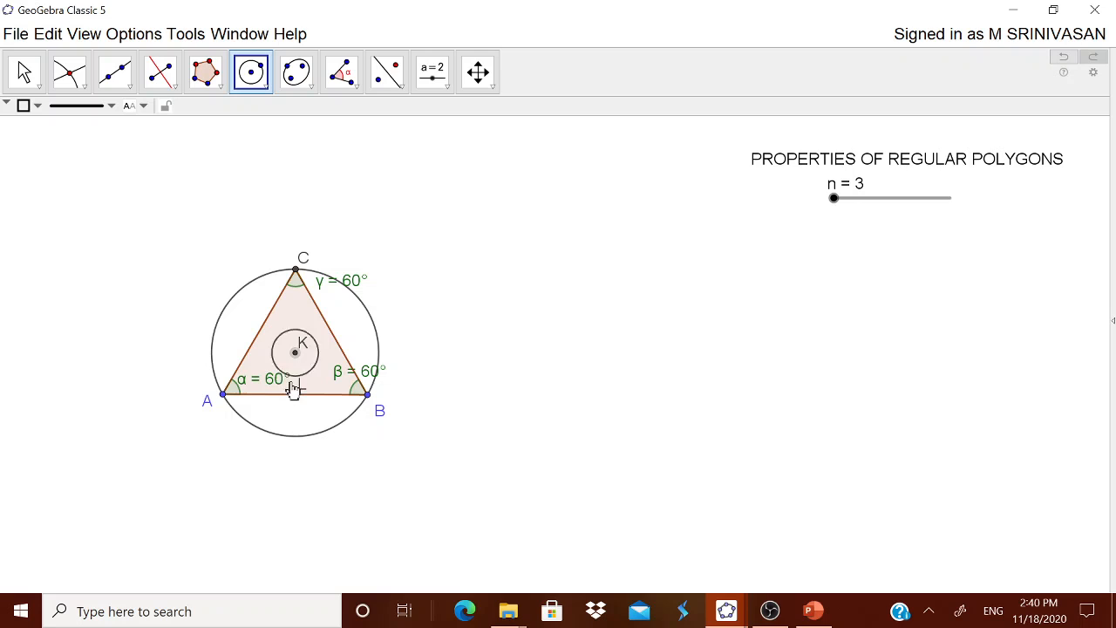
left_click(296, 394)
key("Escape")
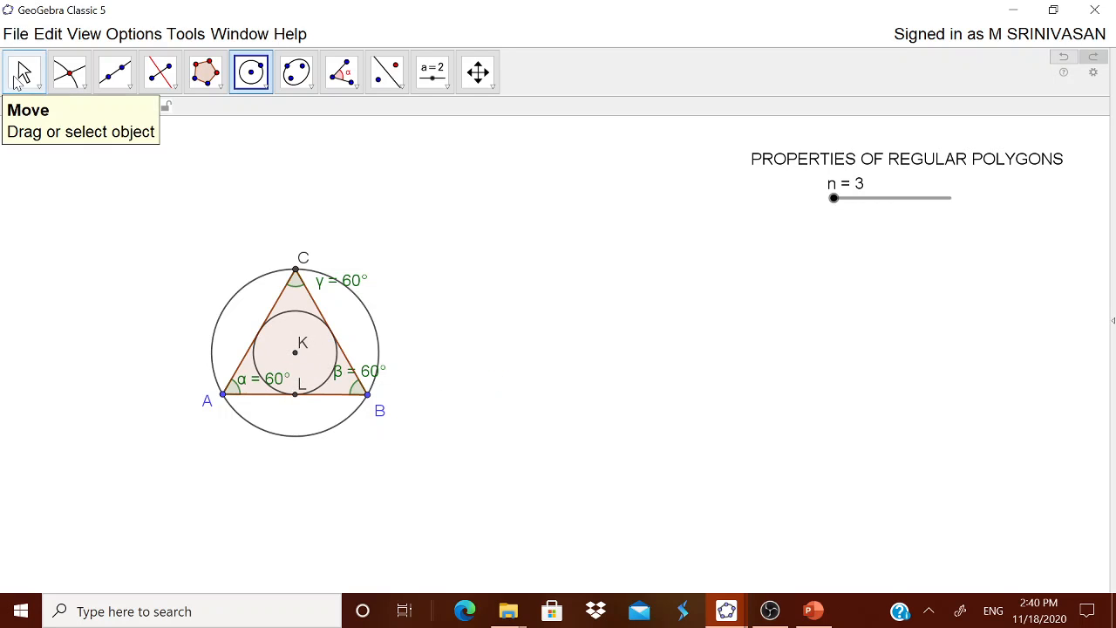
right_click(296, 403)
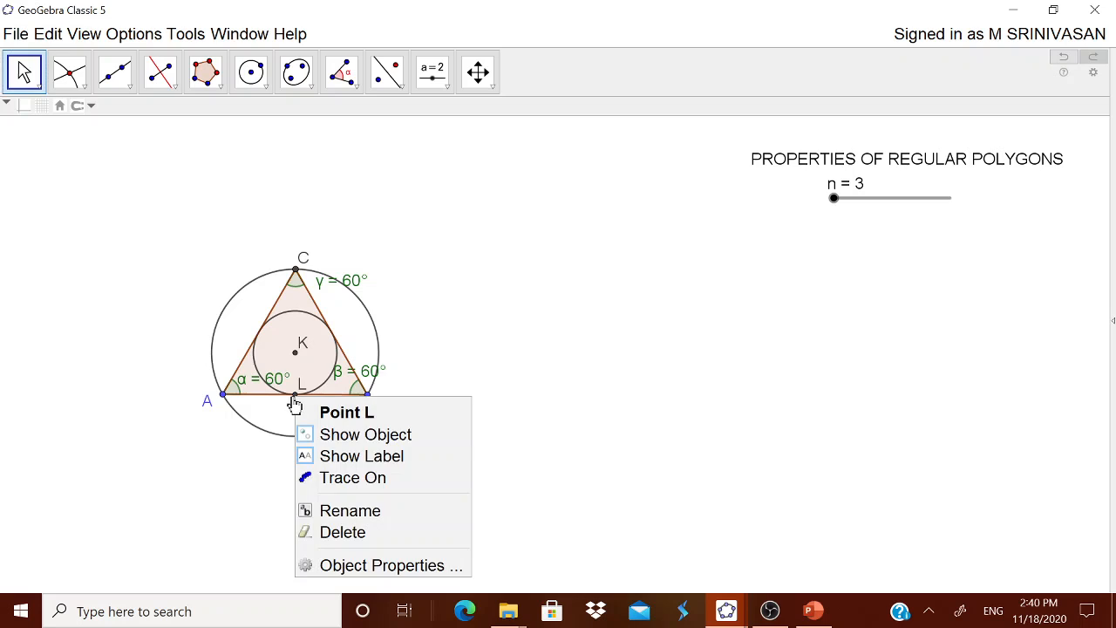
left_click(337, 434)
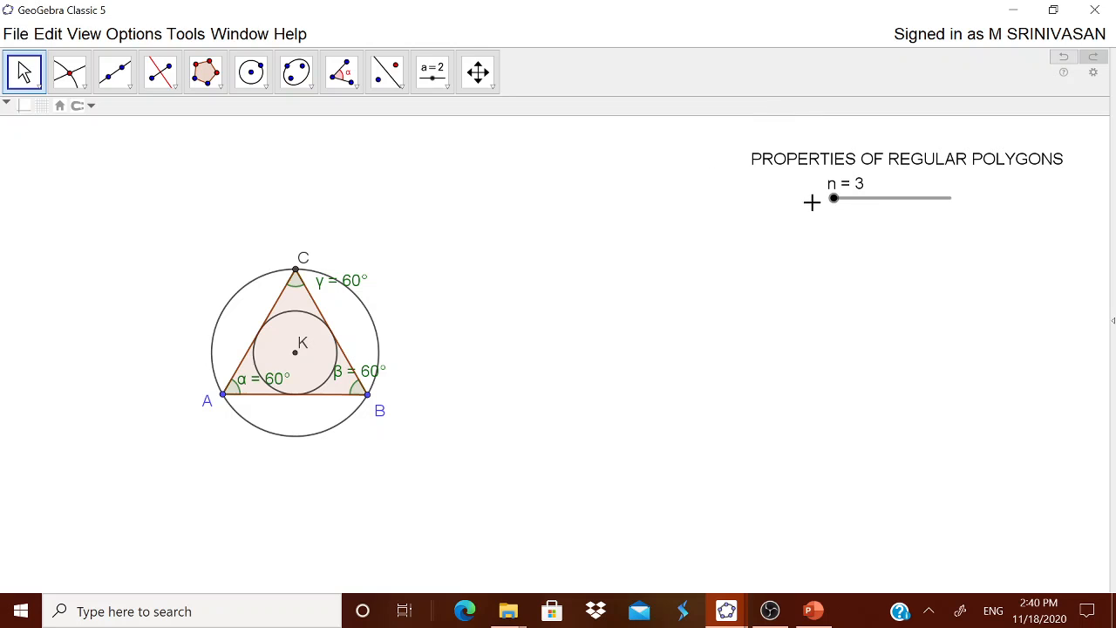
Step: Try slider n, leave it at 3, and move the triangle with its circles lower in the drawing area
mouse_move(835, 203)
left_mouse_down()
mouse_move(954, 210)
mouse_move(842, 220)
left_mouse_up()
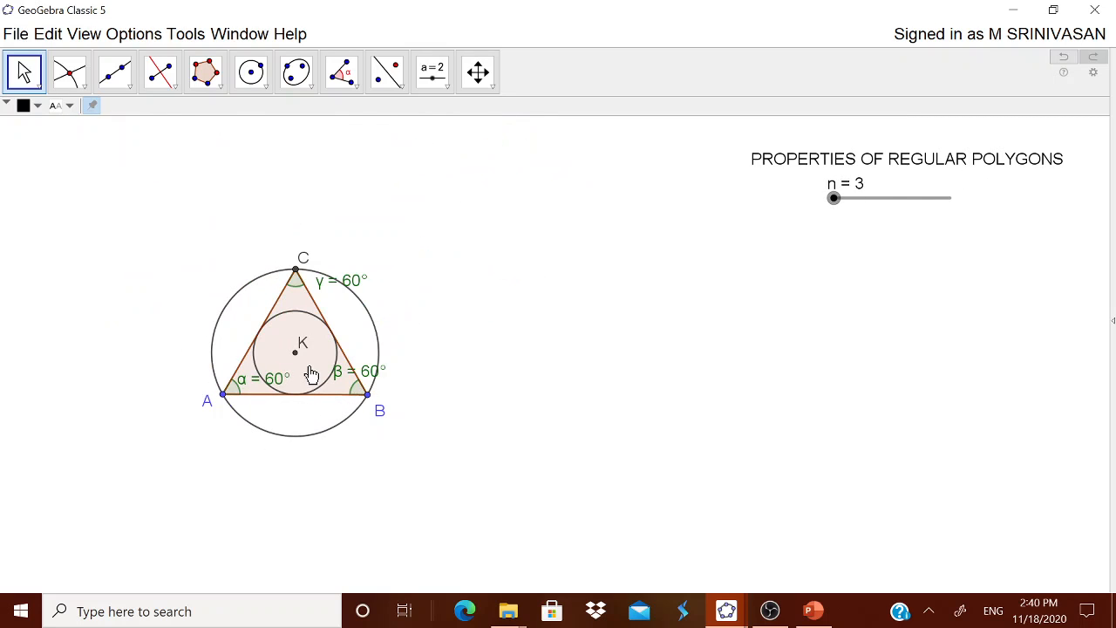
left_click_drag(312, 375, 302, 445)
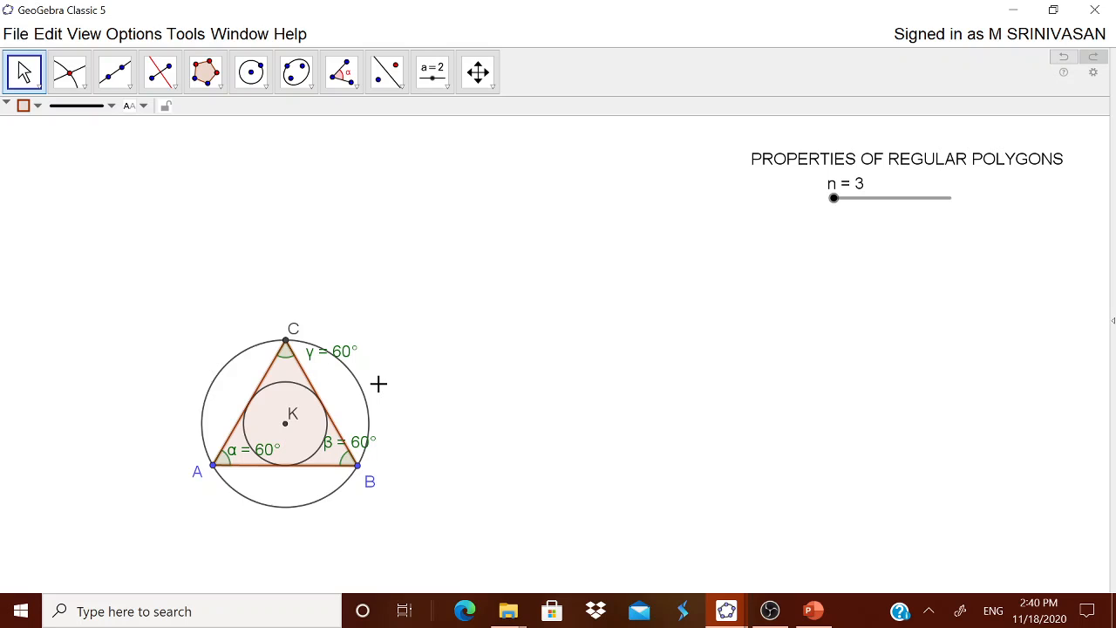
left_click(446, 372)
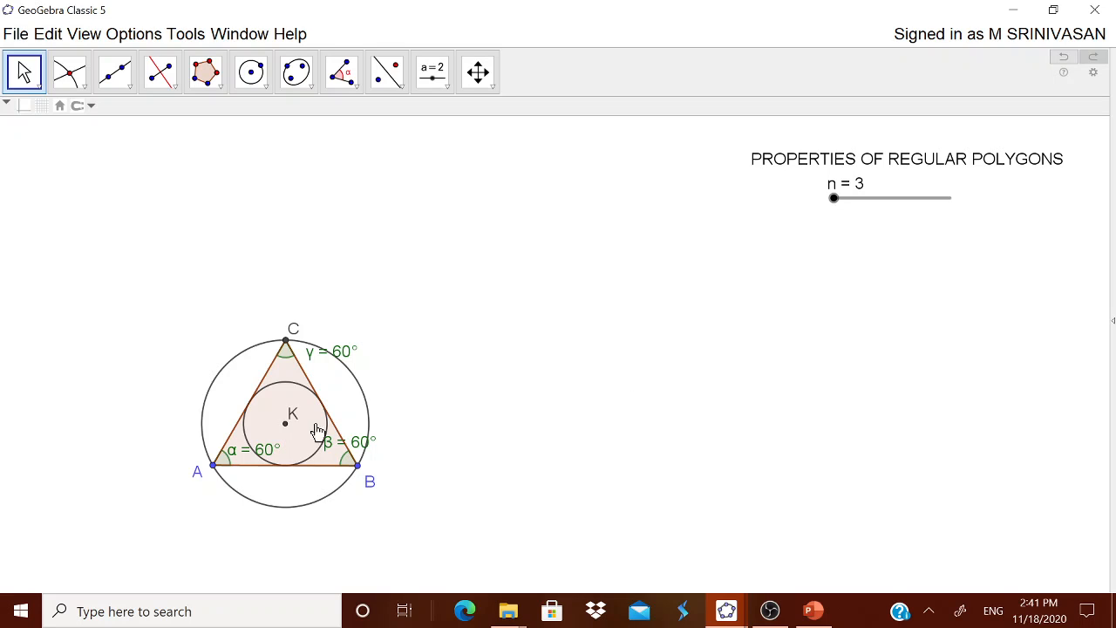
left_click(1114, 323)
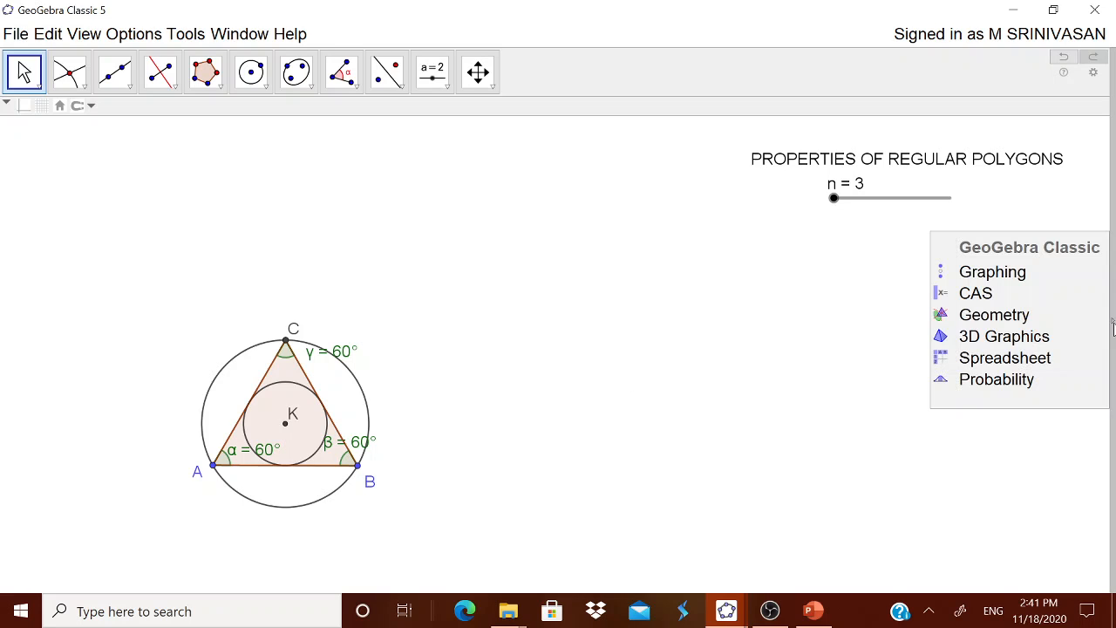
left_click(1008, 353)
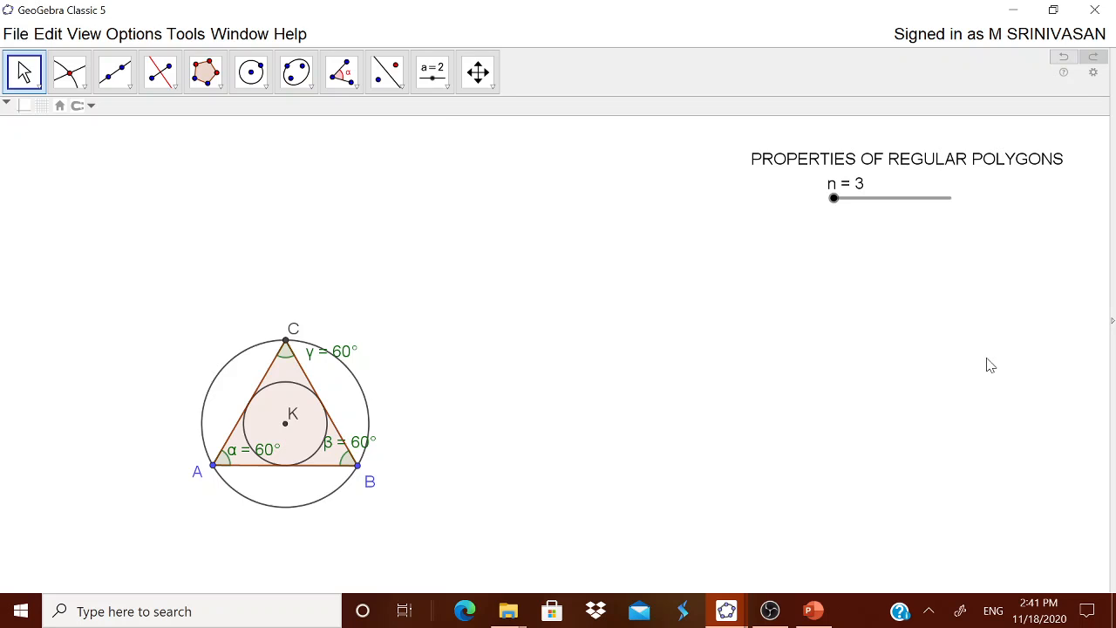
left_click(82, 151)
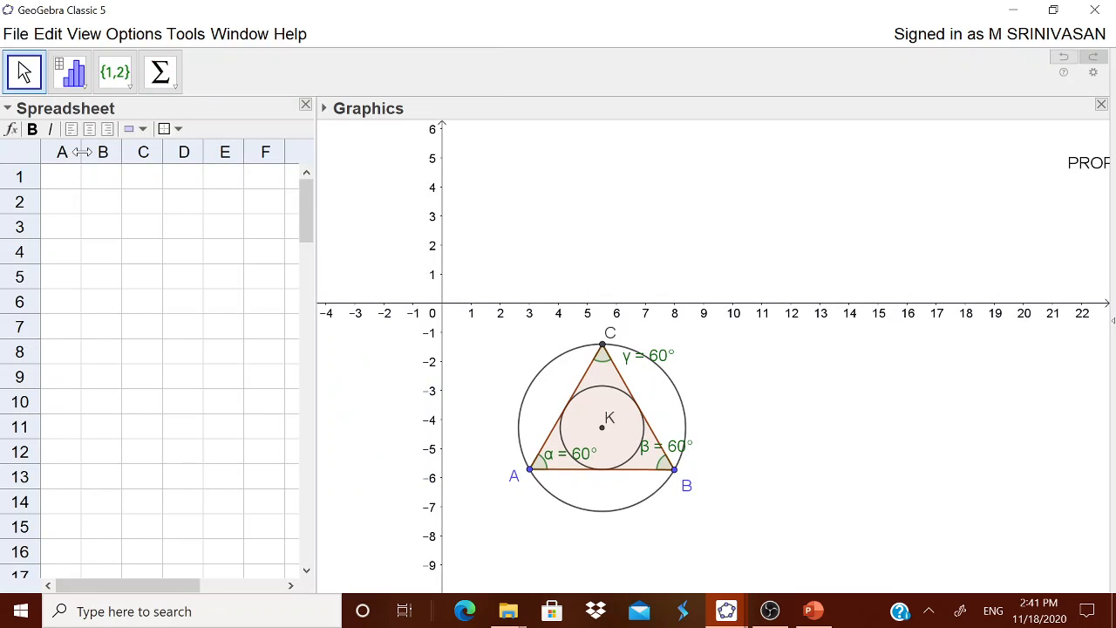
left_click_drag(81, 152, 116, 154)
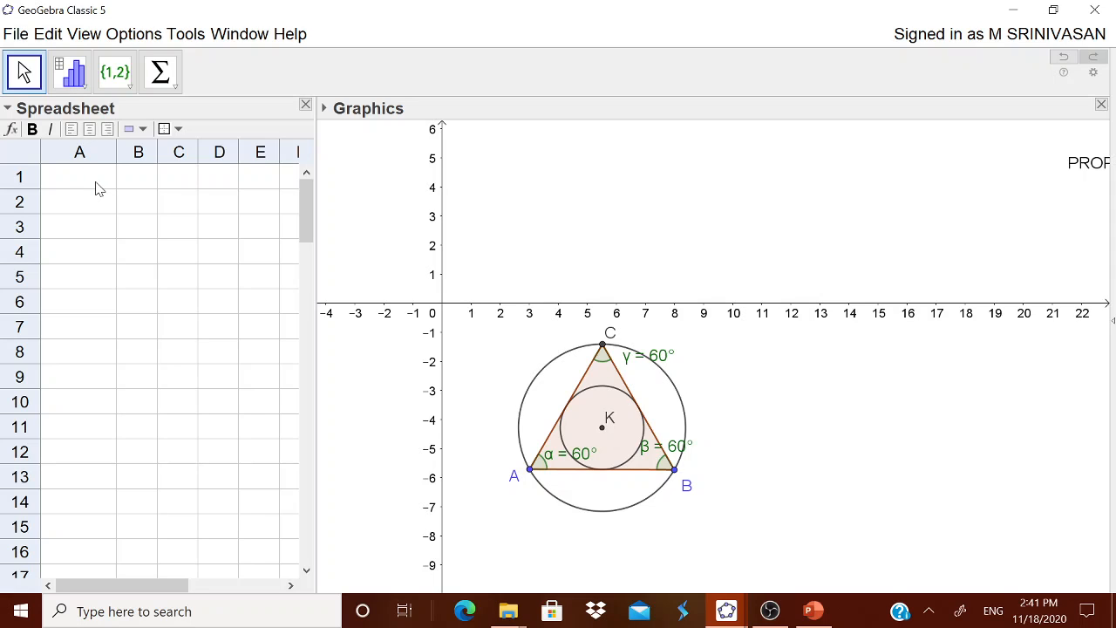
left_click(306, 106)
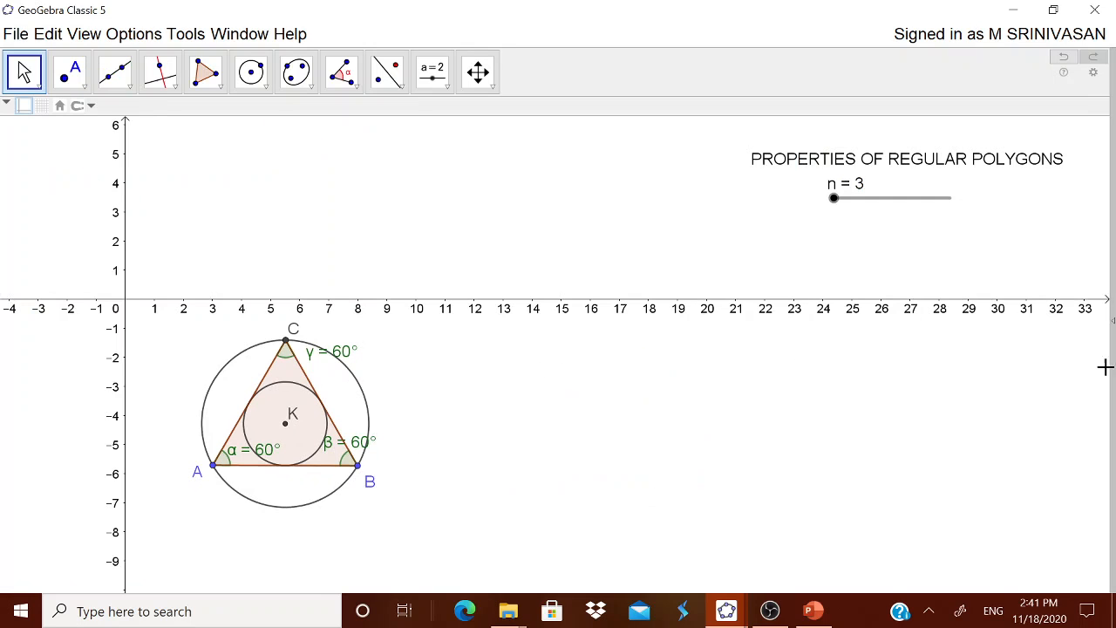
left_click(1111, 322)
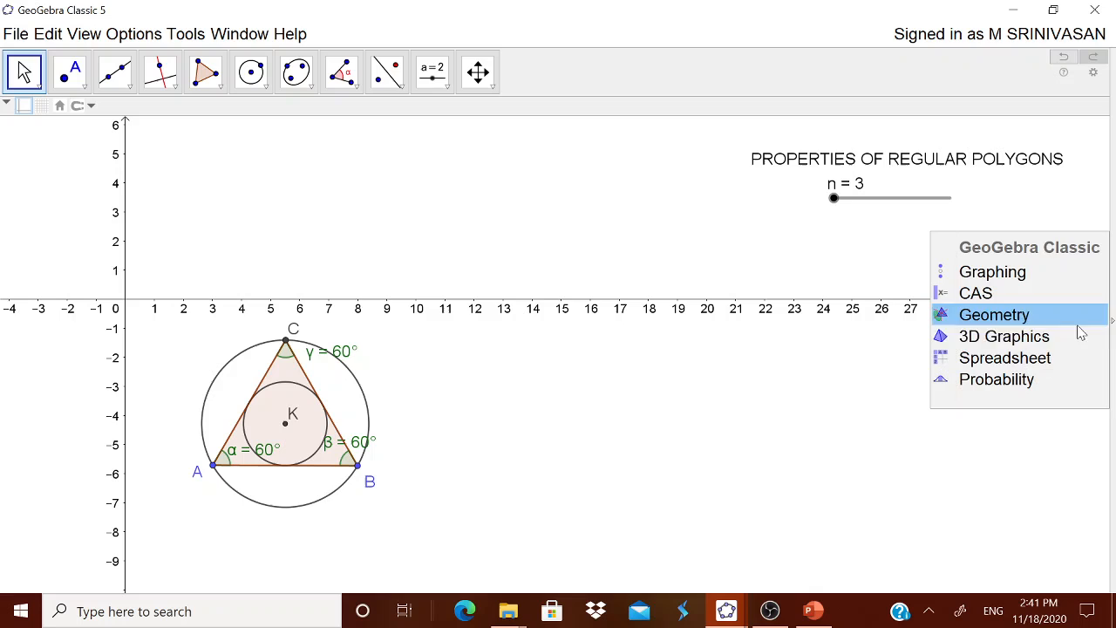
left_click(1029, 322)
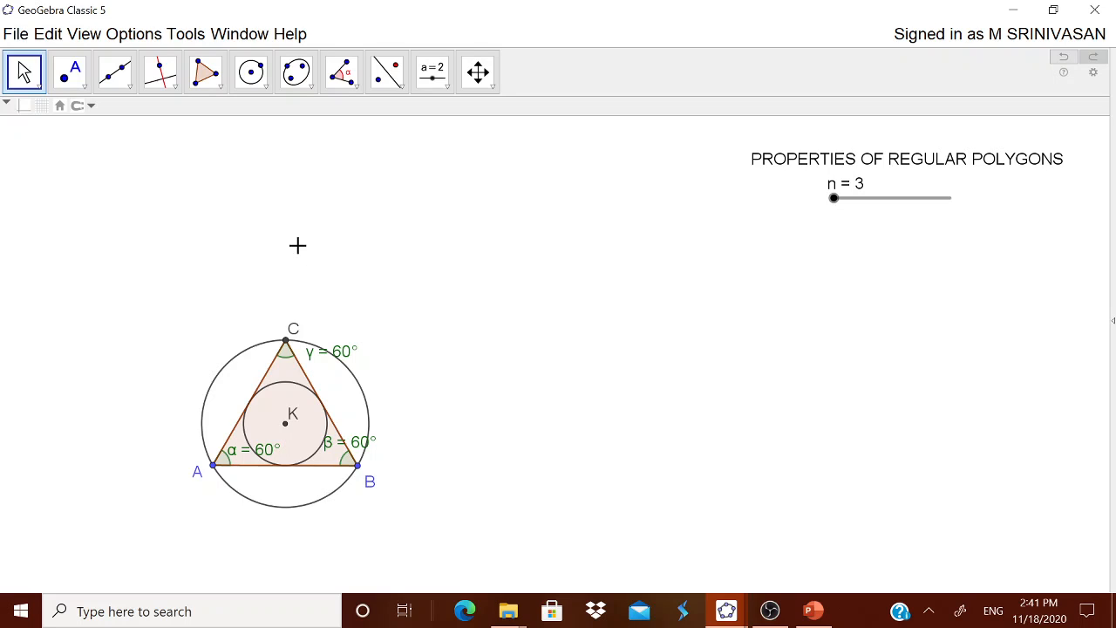
Step: Insert the image REGULAR POLYGONS.jpg from the LET US LERAN TO LEAD folder into the drawing area
left_click(433, 73)
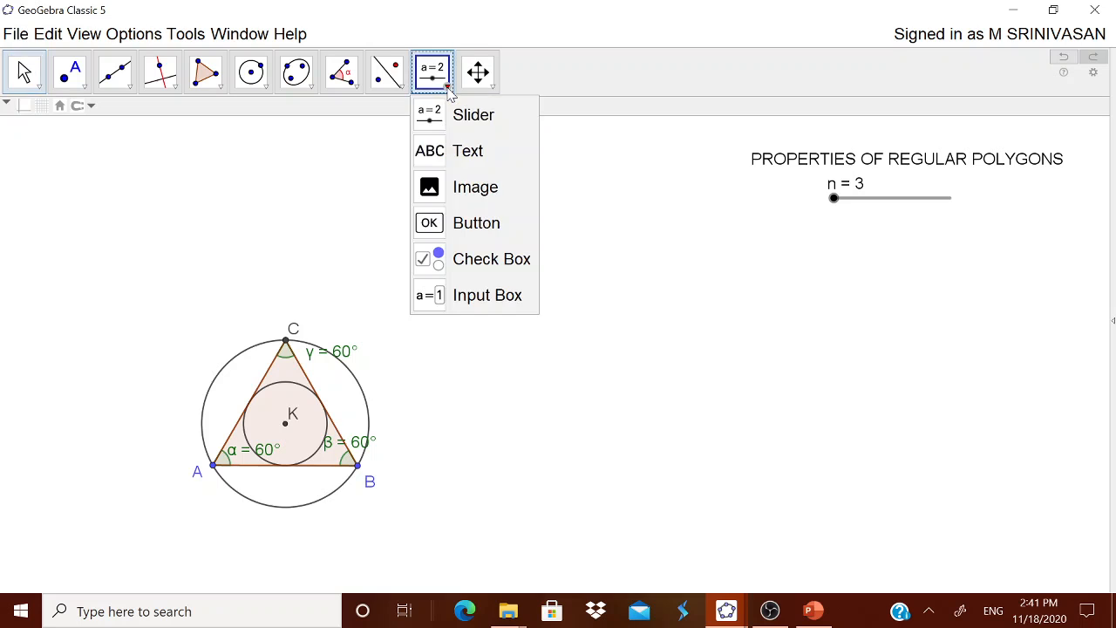
left_click(458, 191)
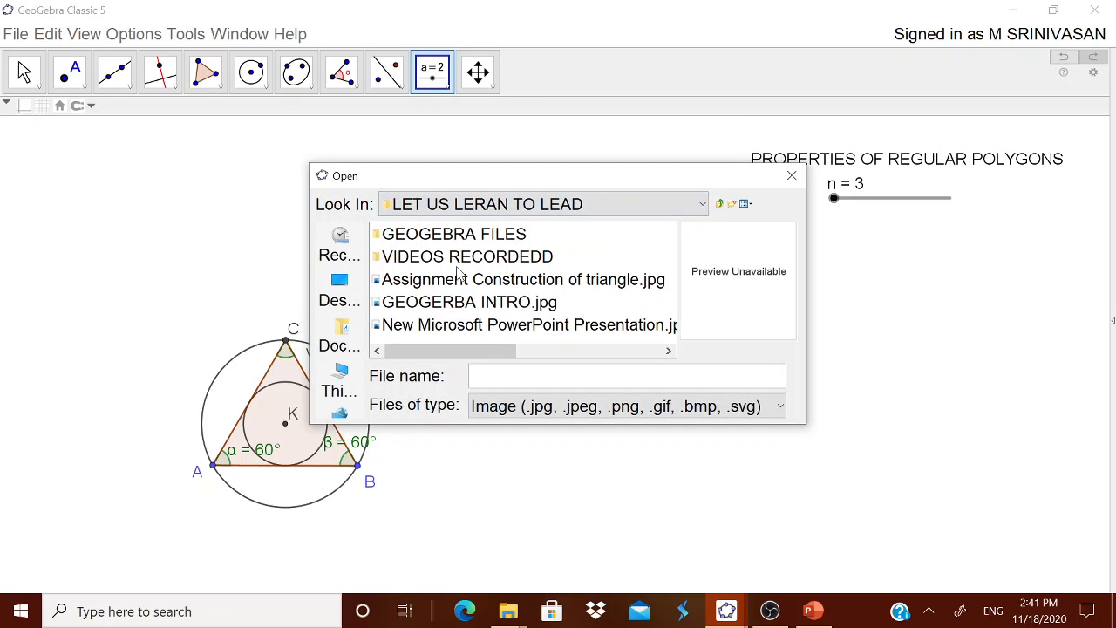
scroll(454, 334, "down", 2)
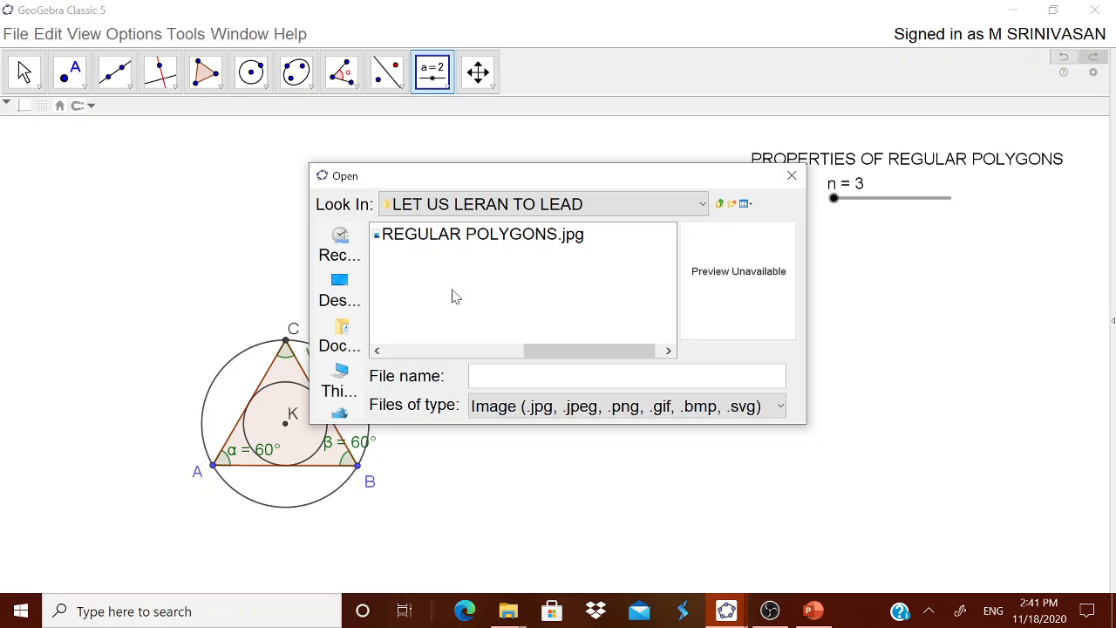
left_click(479, 243)
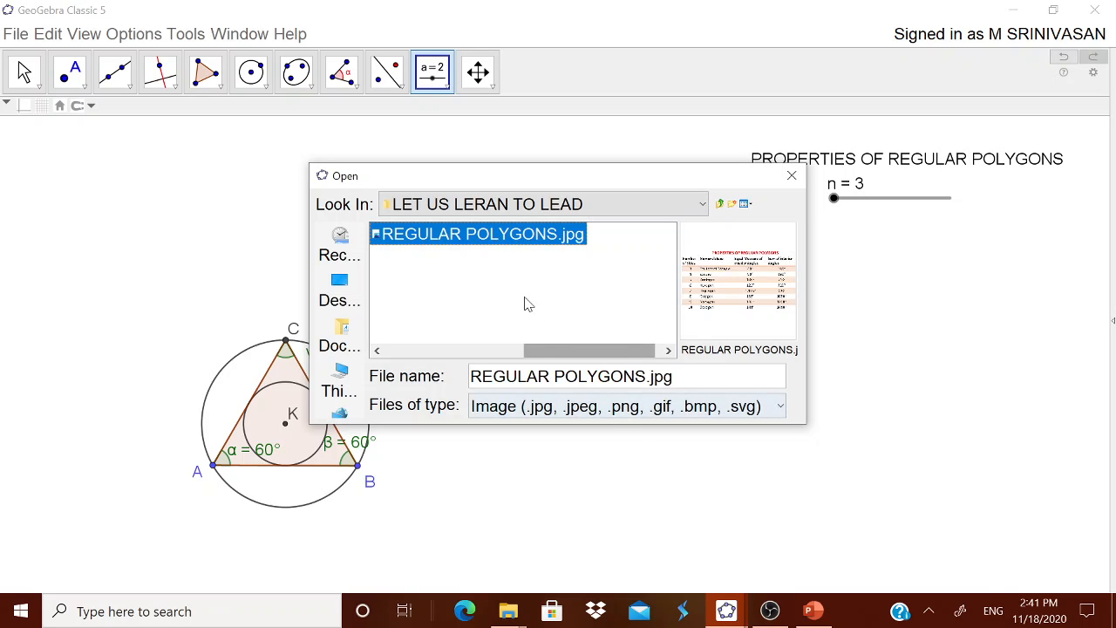
double_click(466, 238)
double_click(395, 235)
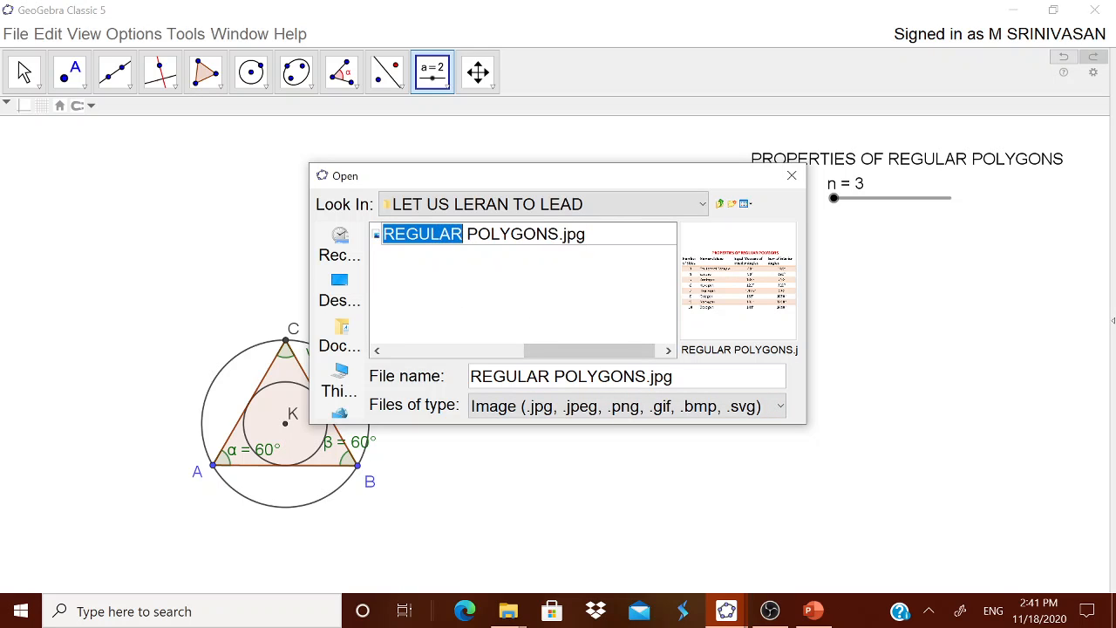
left_click(685, 382)
key("Return")
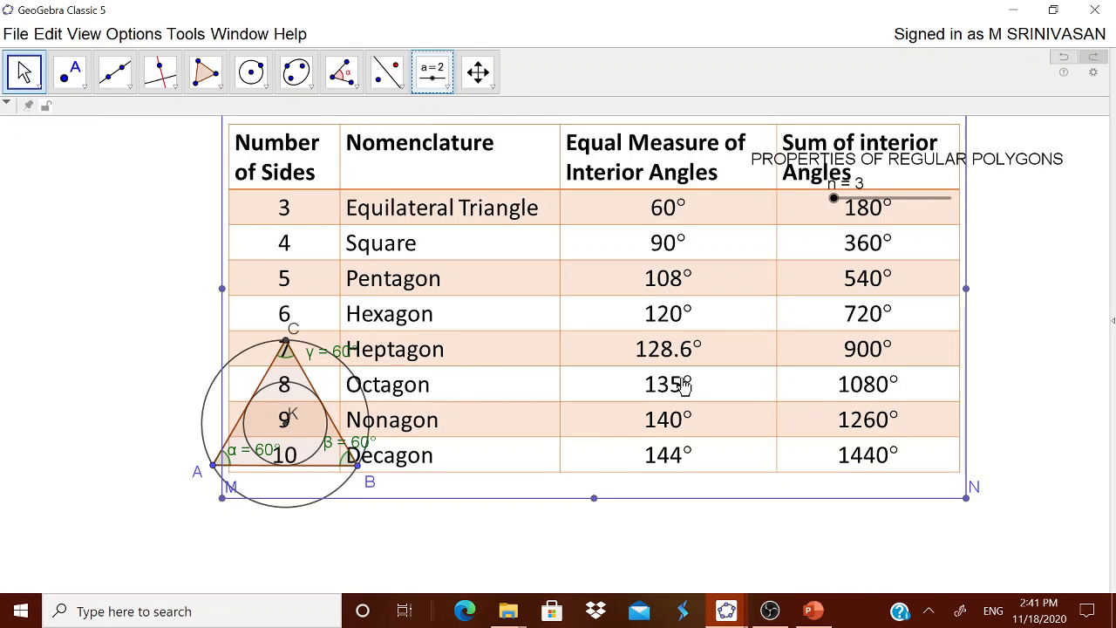
Step: Shrink the table image using its corner points M and N, and place it beside the triangle, just below slider n
left_click(1033, 399)
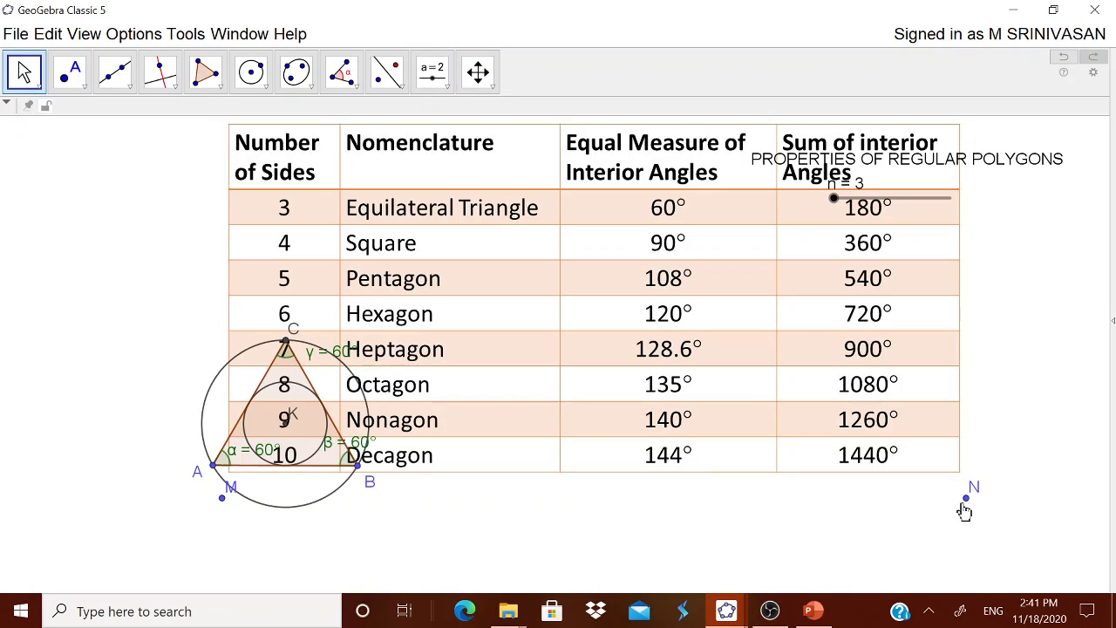
left_click_drag(967, 506, 713, 498)
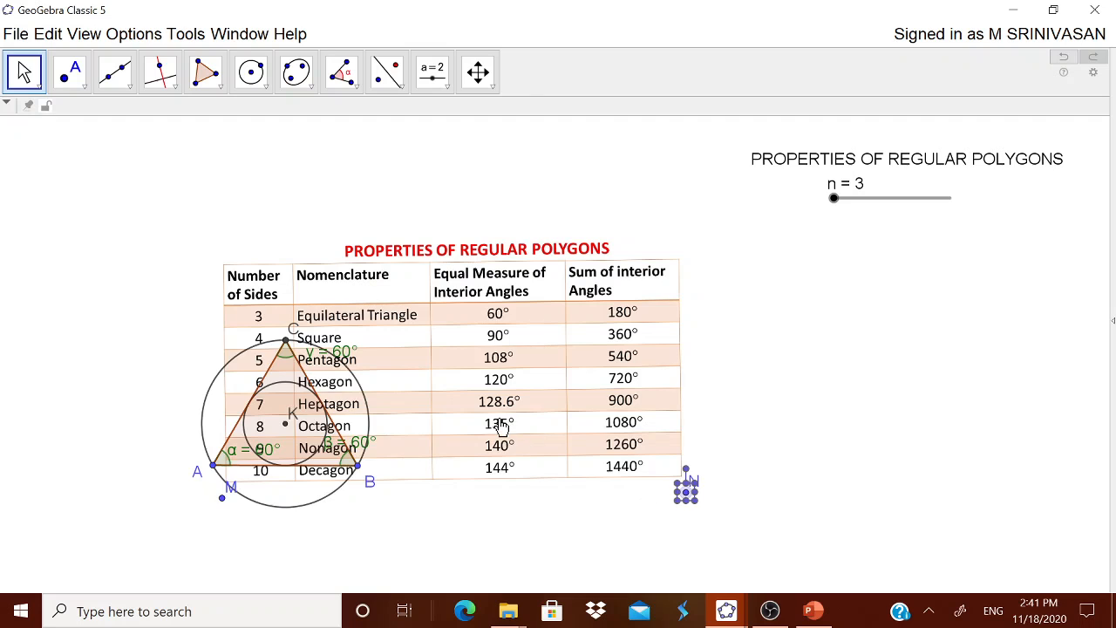
left_click_drag(517, 422, 909, 421)
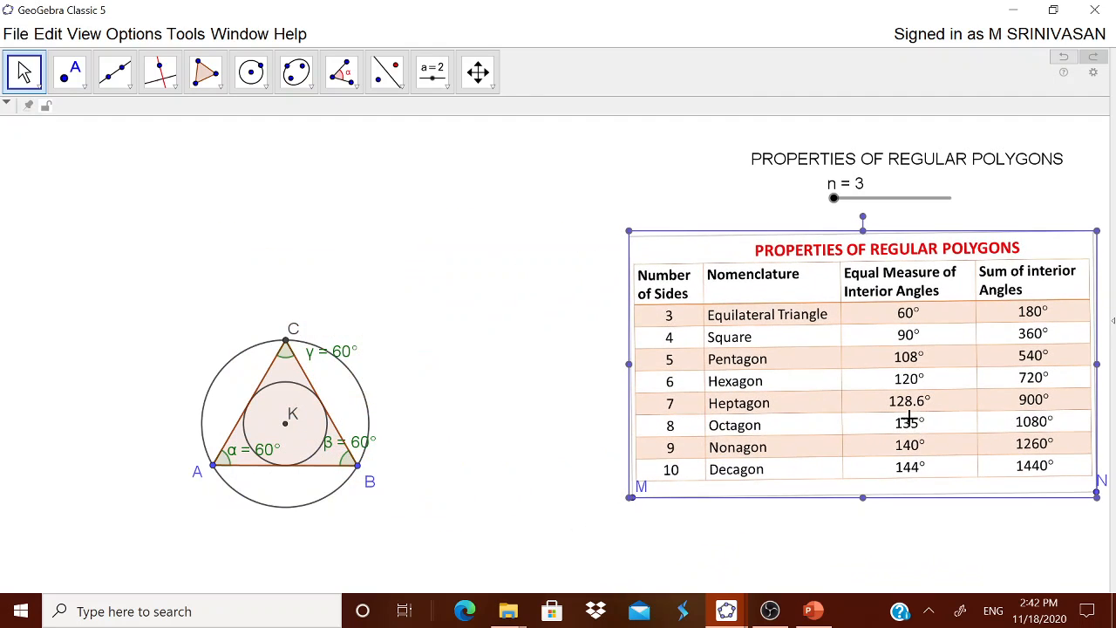
left_click(648, 519)
left_click_drag(634, 499, 572, 491)
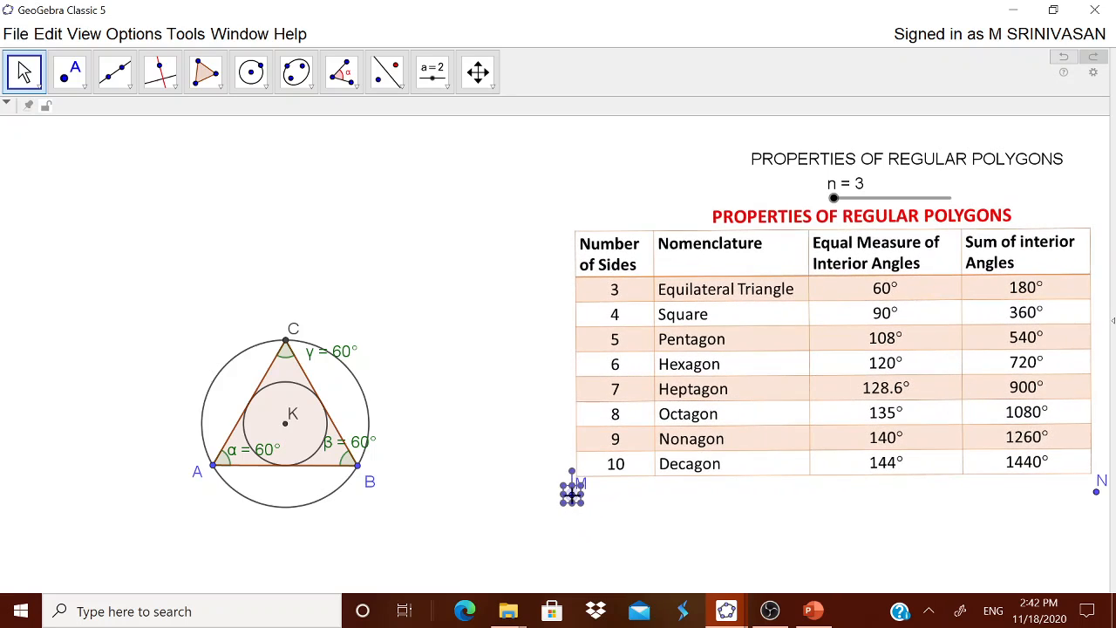
left_click_drag(1039, 458, 1050, 483)
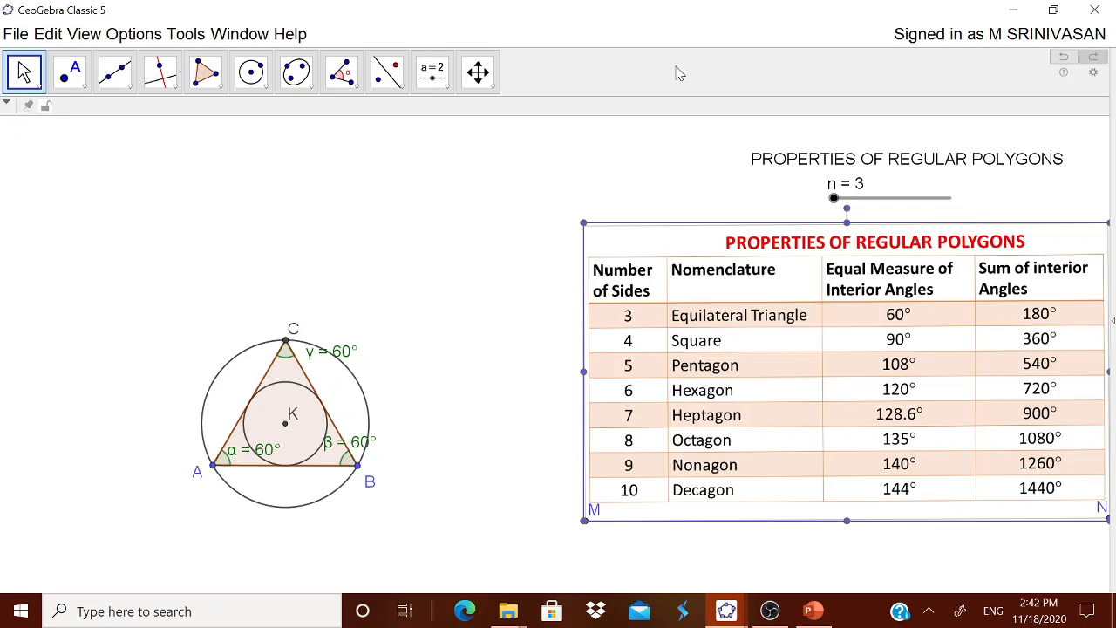
Step: Try slider n at 6, move the hexagon with its circles lower, and return n to 3
left_click(530, 340)
left_click_drag(834, 199, 886, 214)
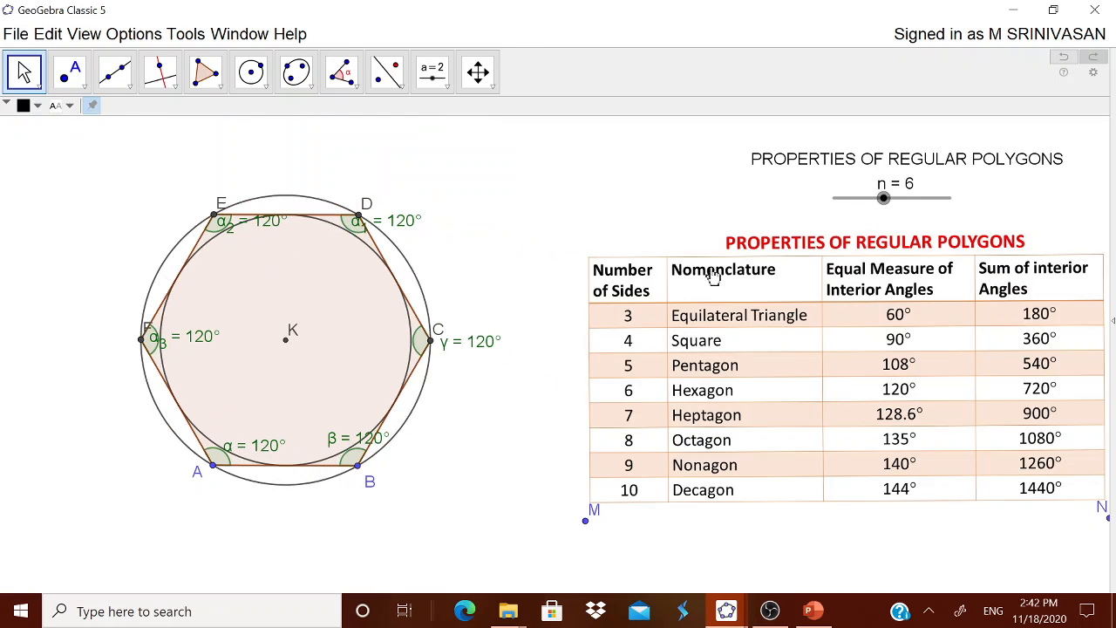
left_click_drag(381, 375, 366, 451)
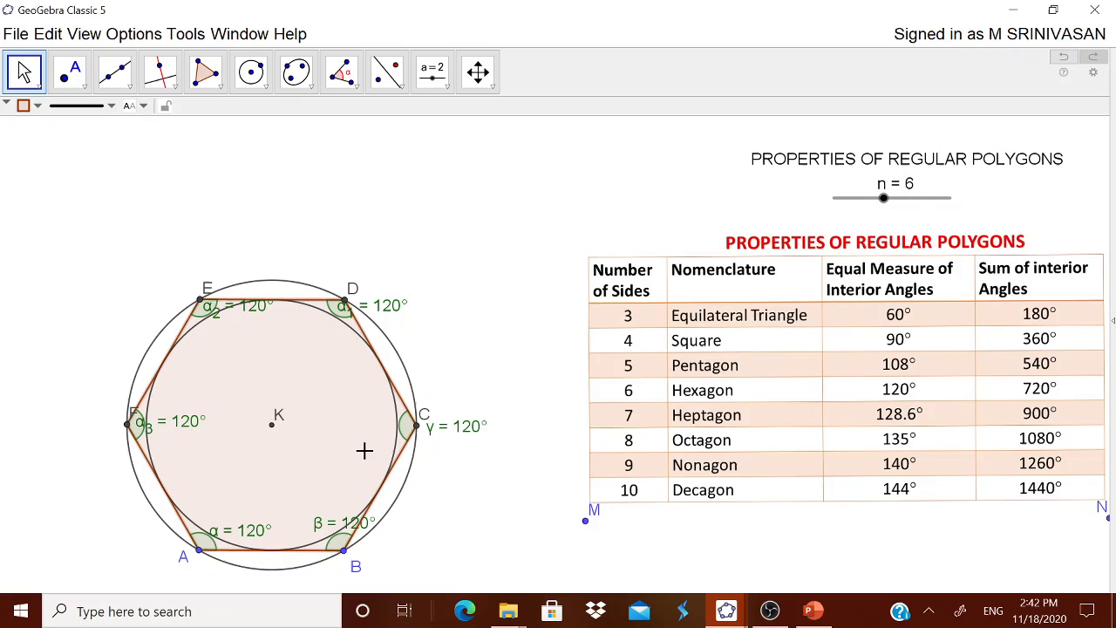
left_click(899, 202)
left_click_drag(899, 206, 834, 218)
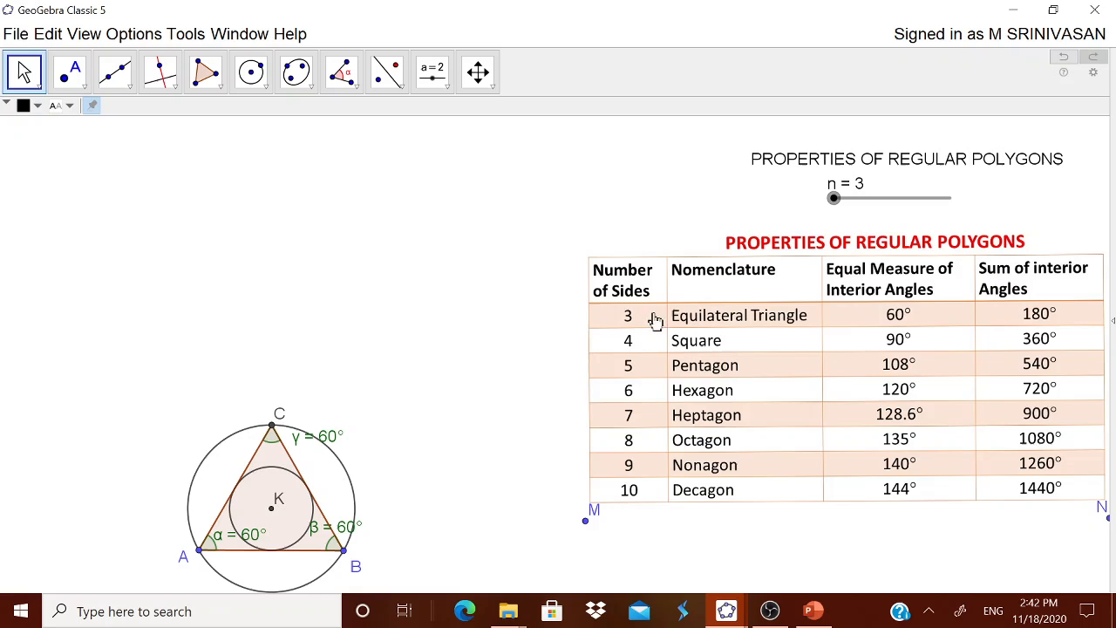
Step: Resize the triangle by moving vertex B until it is larger, keep n at 3, and move the whole figure higher
left_click(345, 552)
left_click_drag(345, 556, 319, 555)
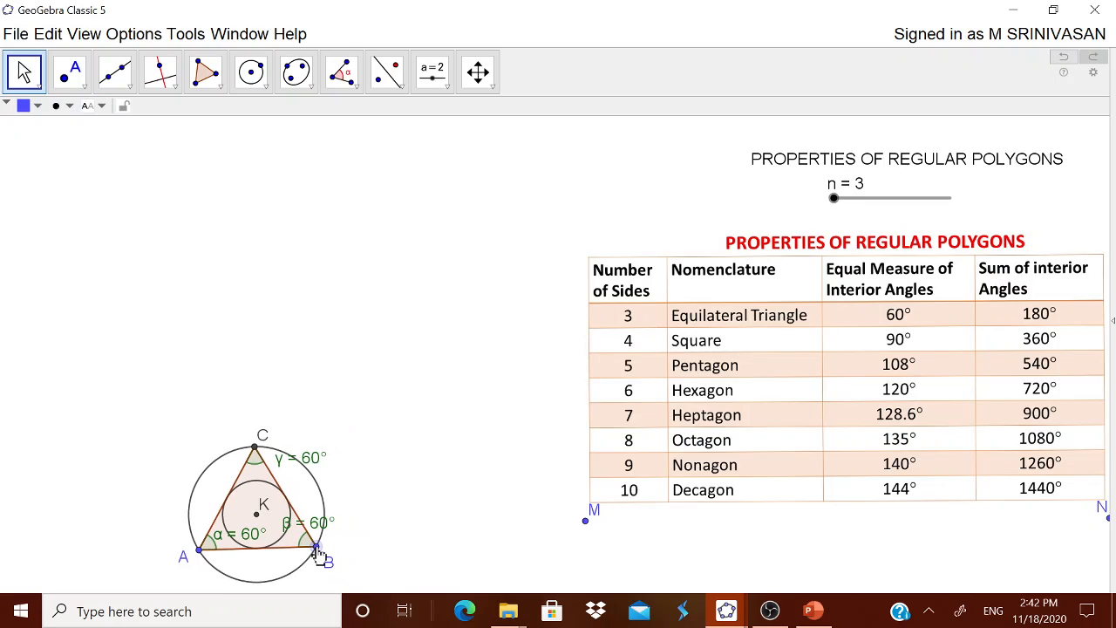
mouse_move(834, 200)
left_mouse_down()
mouse_move(952, 209)
mouse_move(828, 212)
left_mouse_up()
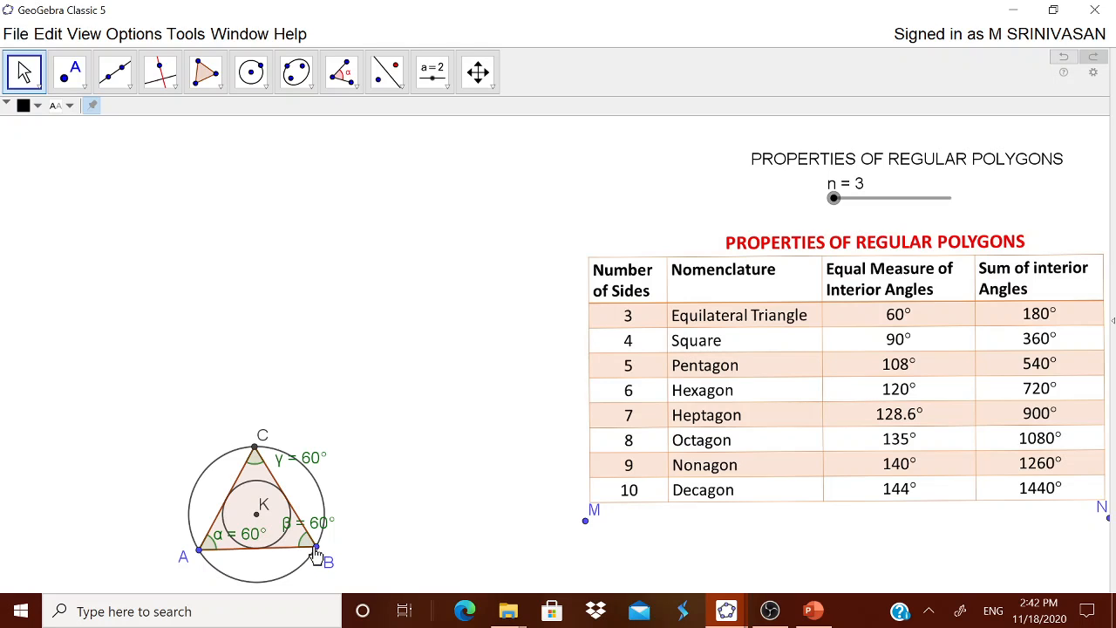
left_click_drag(316, 546, 402, 547)
left_click_drag(319, 527, 333, 436)
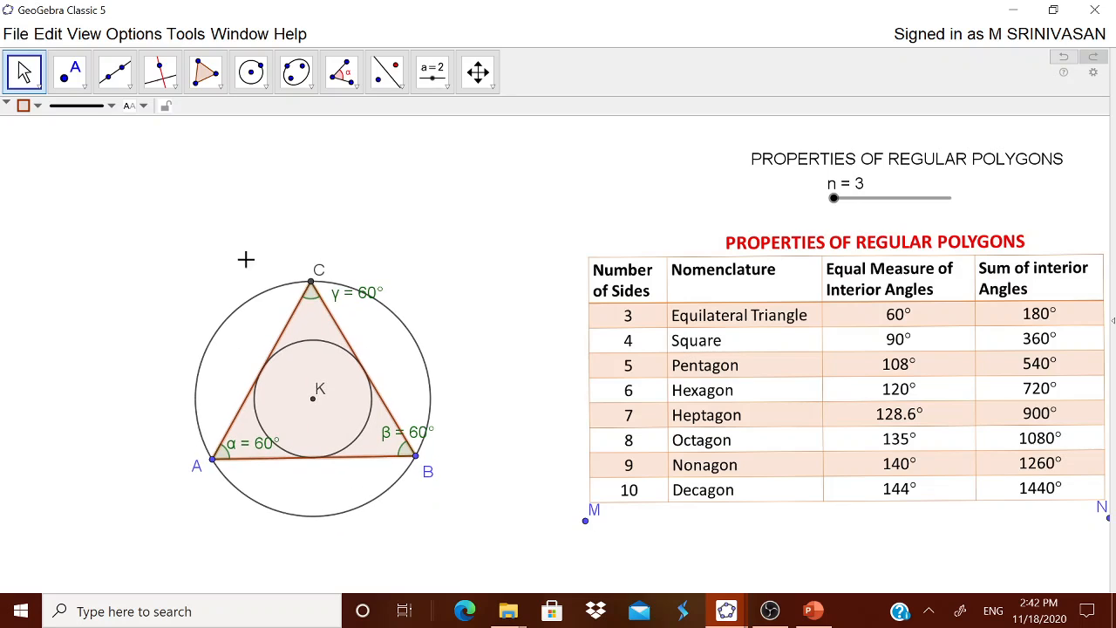
Step: Draw three segments from center K to the triangle's vertices C, A and B
left_click(130, 83)
left_click(131, 83)
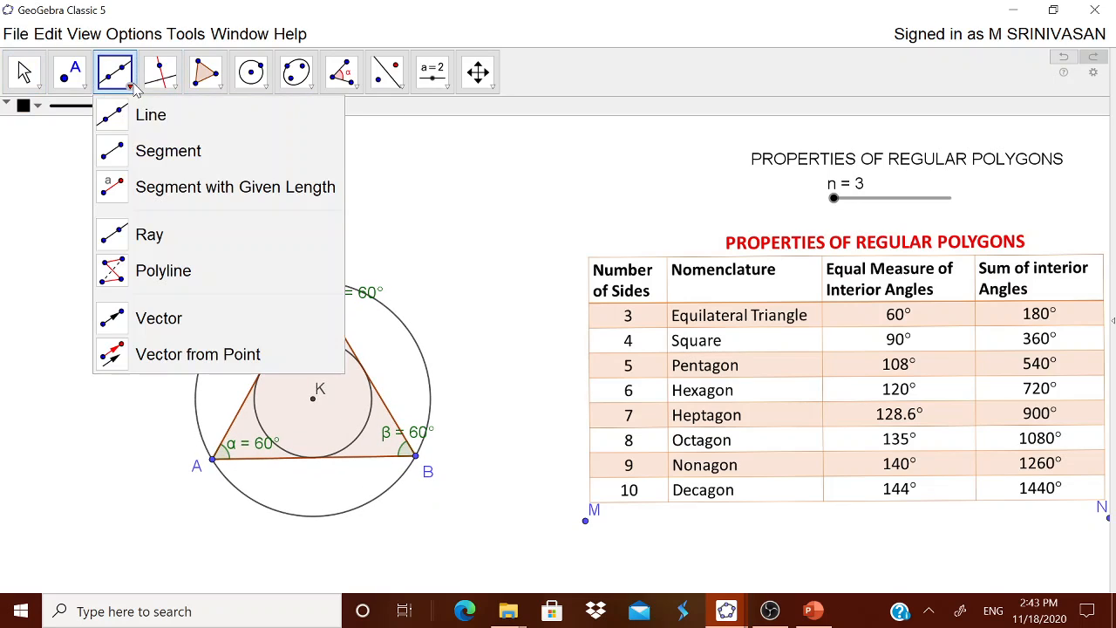
left_click(139, 150)
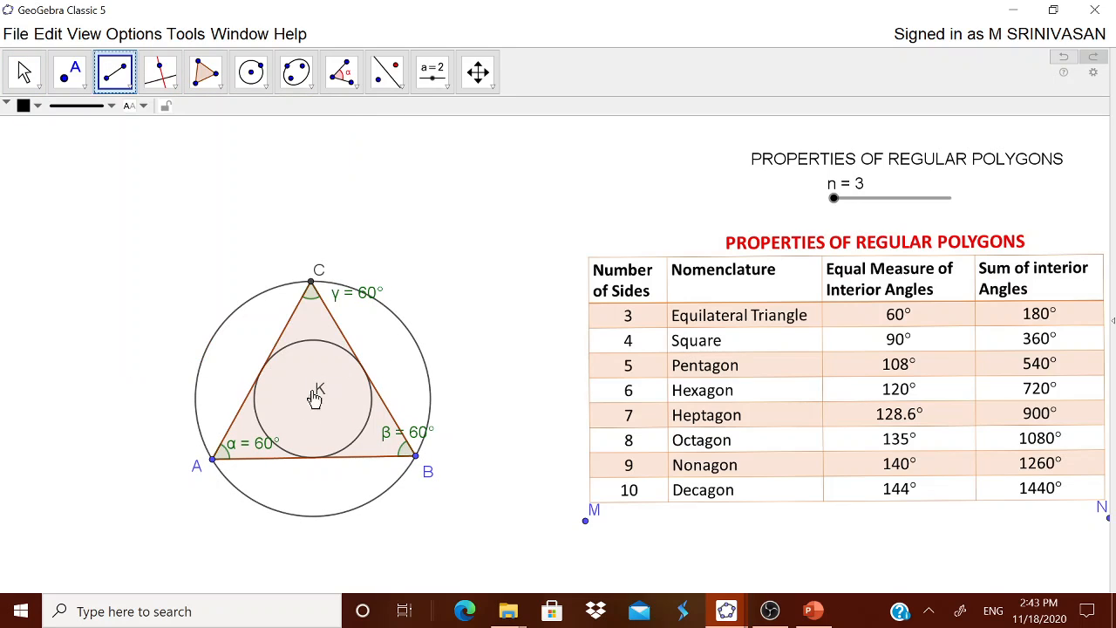
left_click(312, 398)
left_click(312, 284)
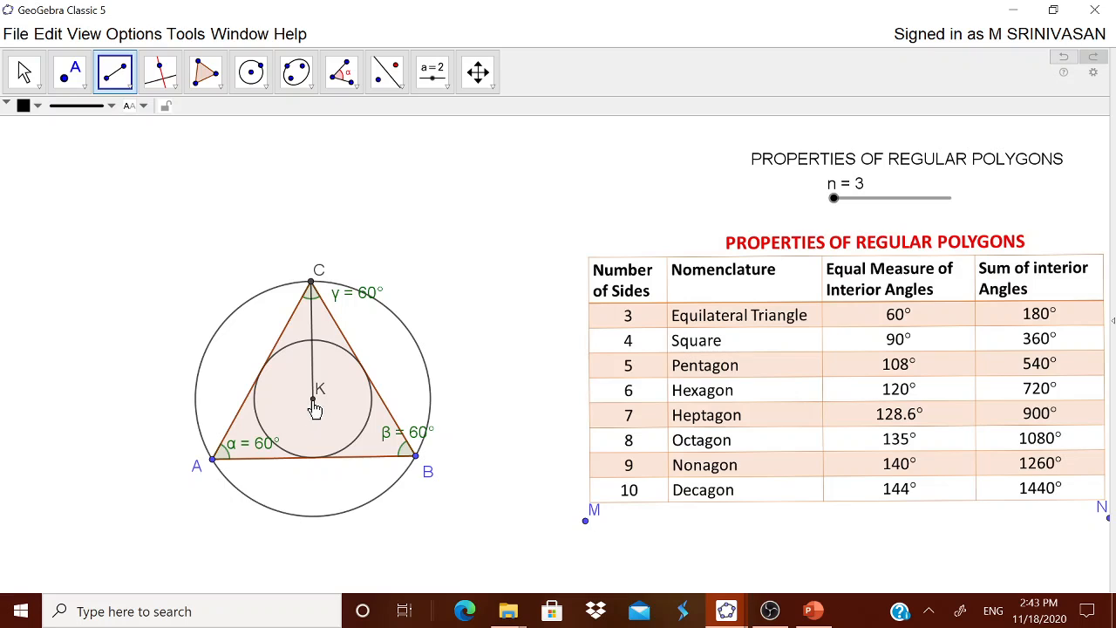
left_click(314, 399)
left_click(213, 460)
left_click(312, 399)
left_click(416, 456)
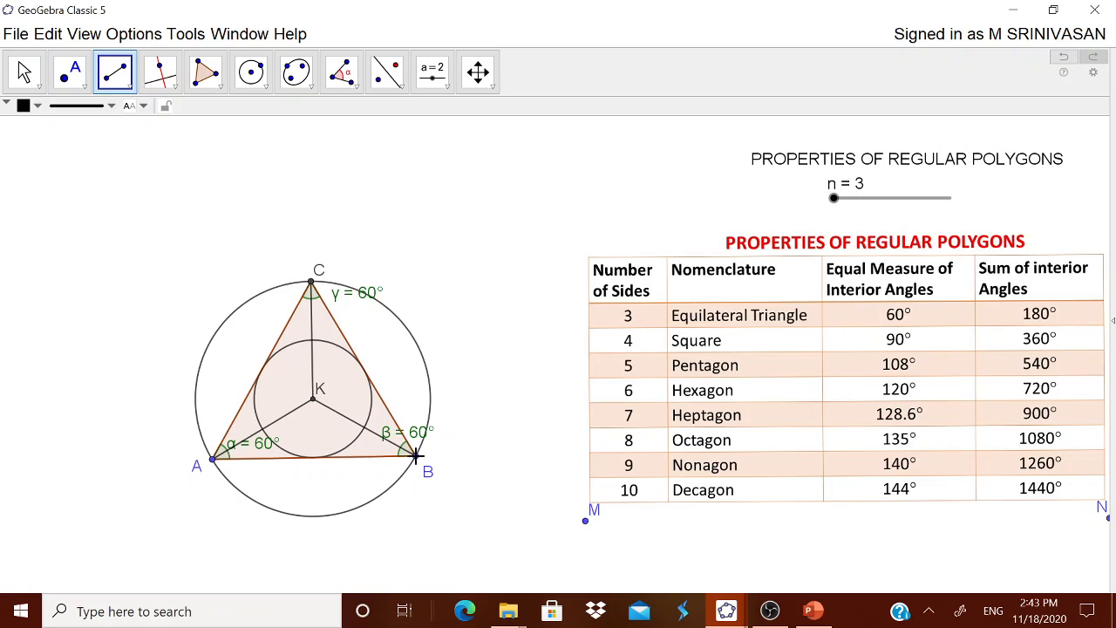
Step: Rename the circles' center point K as O
left_click(25, 71)
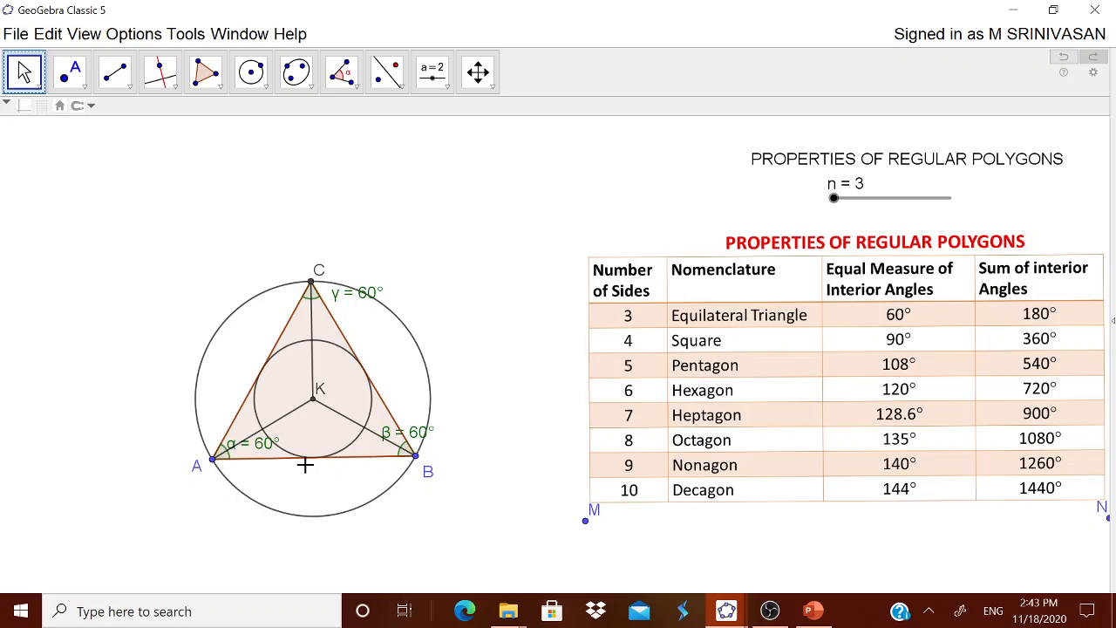
right_click(315, 406)
left_click(350, 513)
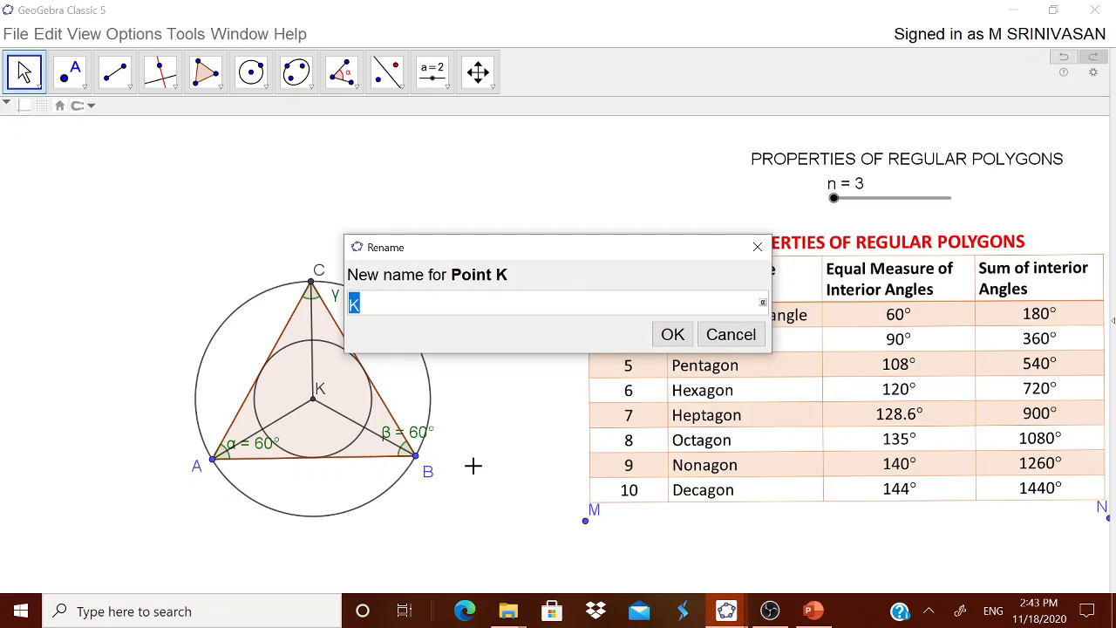
type("O")
left_click(673, 335)
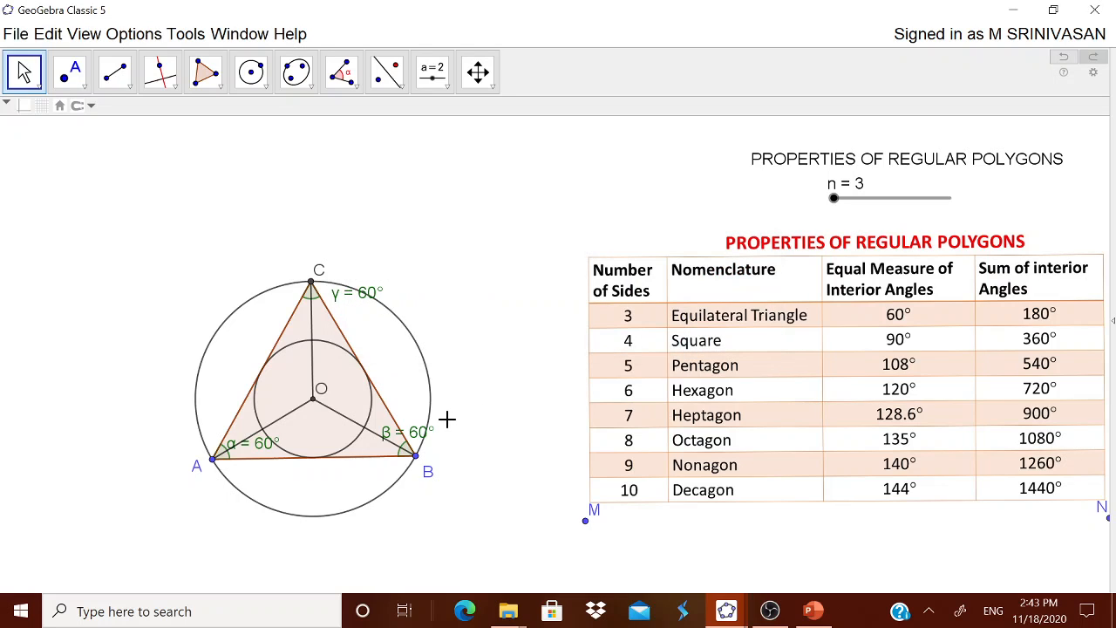
Step: Show the label of segment OC as its value through the segment's object properties
left_click(314, 368)
right_click(314, 368)
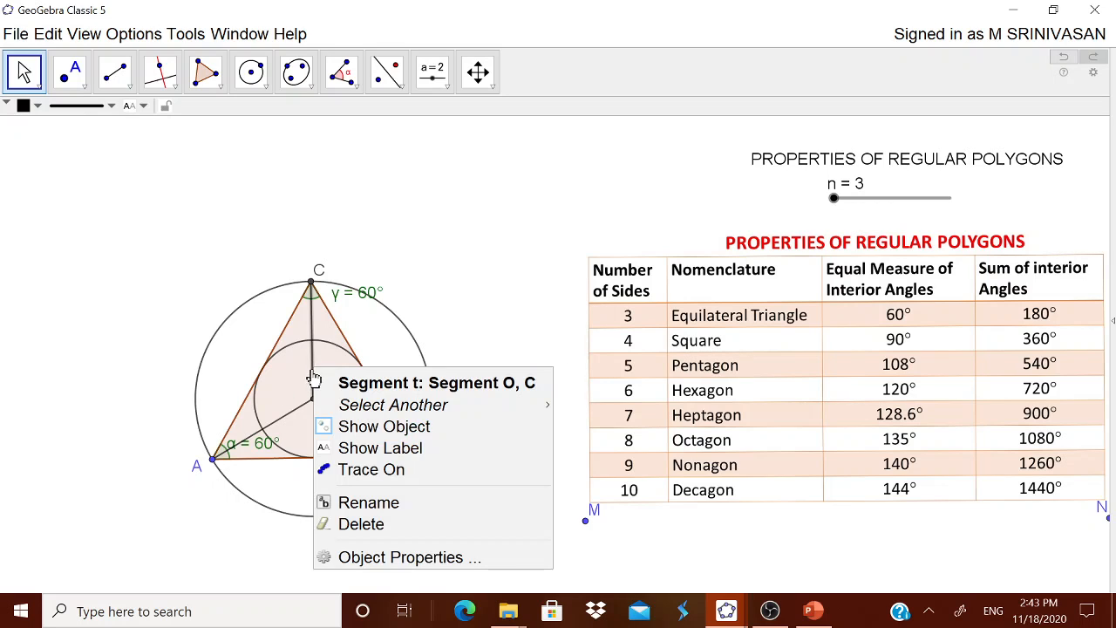
left_click(375, 552)
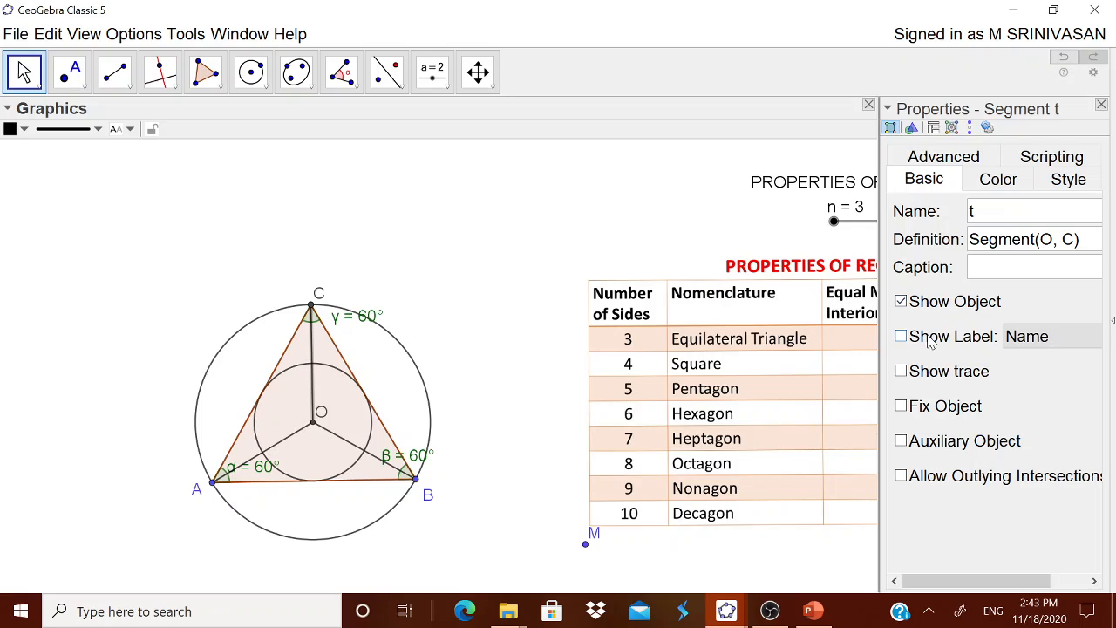
left_click(929, 340)
left_click(1047, 336)
left_click(1009, 404)
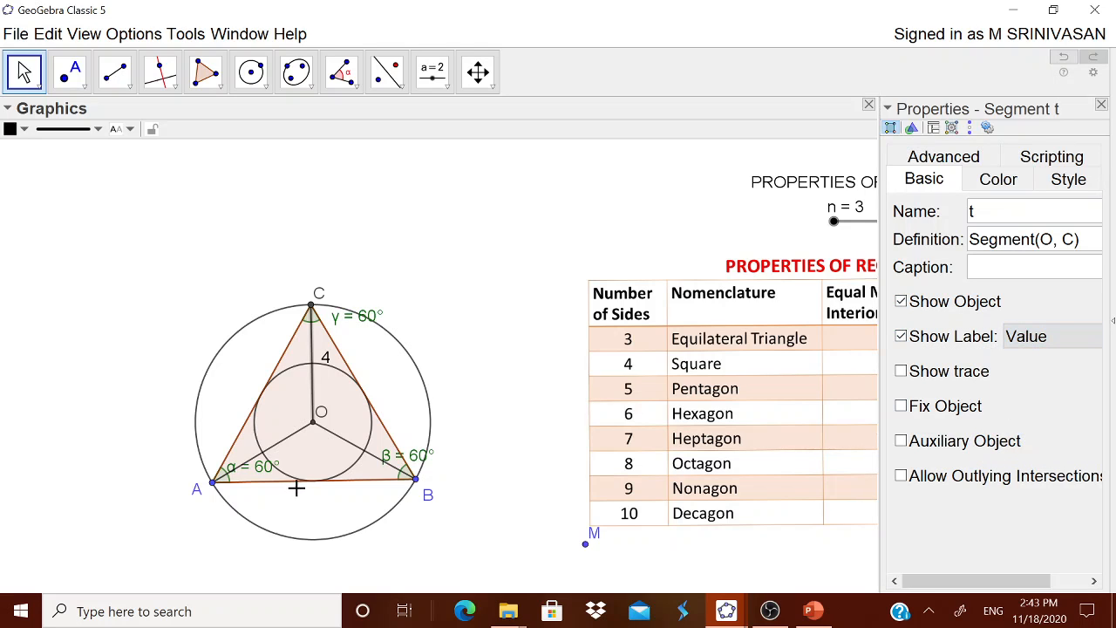
Step: Show the label of segment OA as its value
right_click(288, 441)
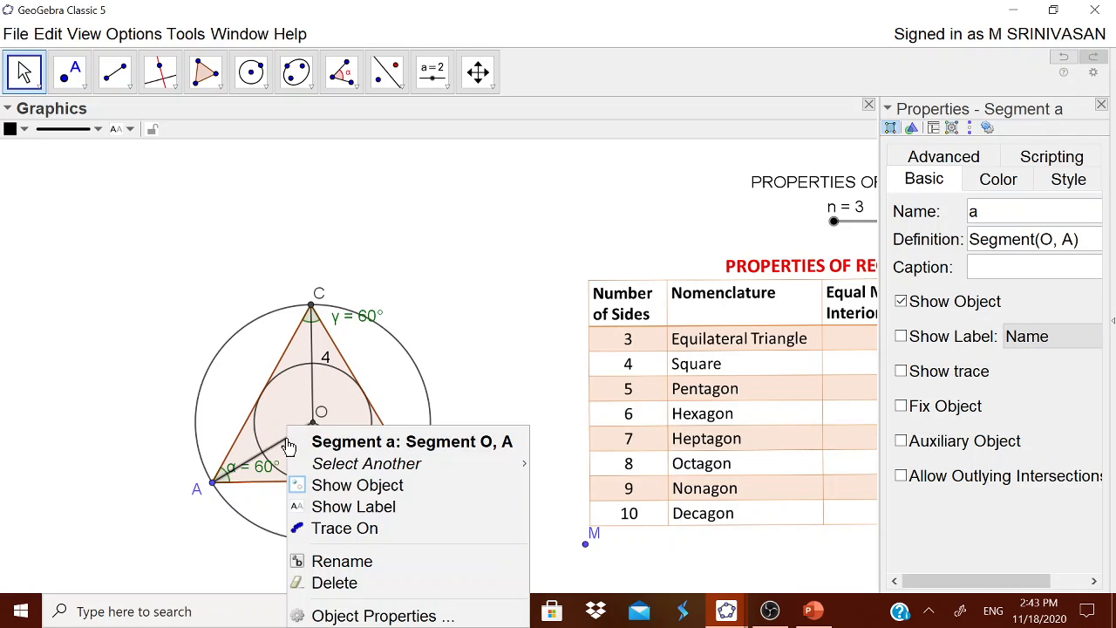
left_click(361, 614)
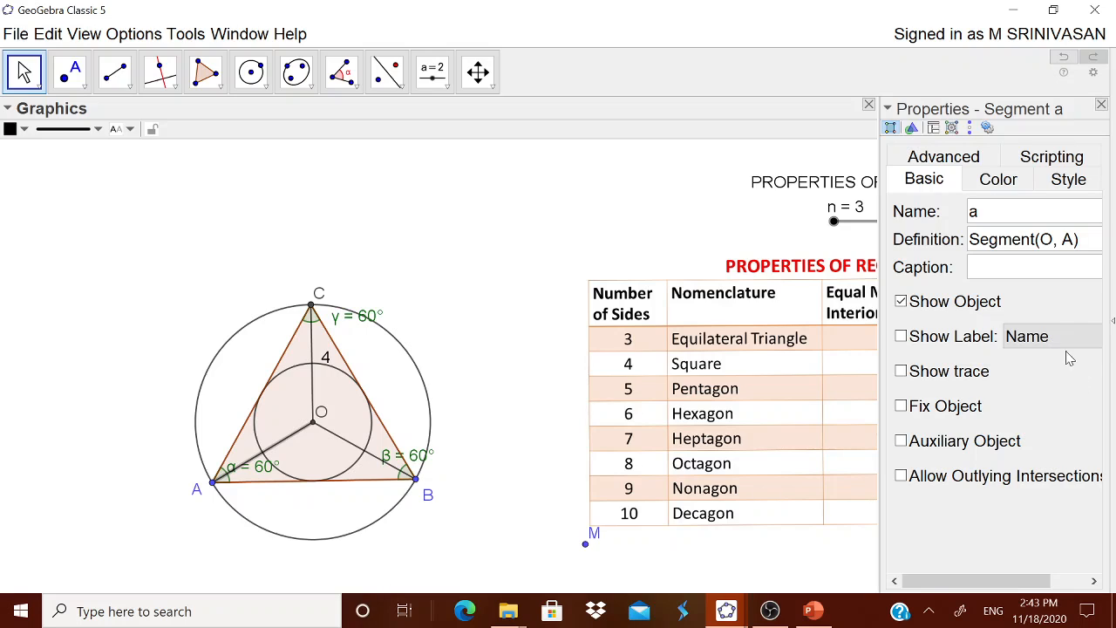
left_click(994, 344)
left_click(1038, 340)
left_click(1013, 404)
Step: Show the label of segment OB as its value, and close the object properties
left_click(352, 445)
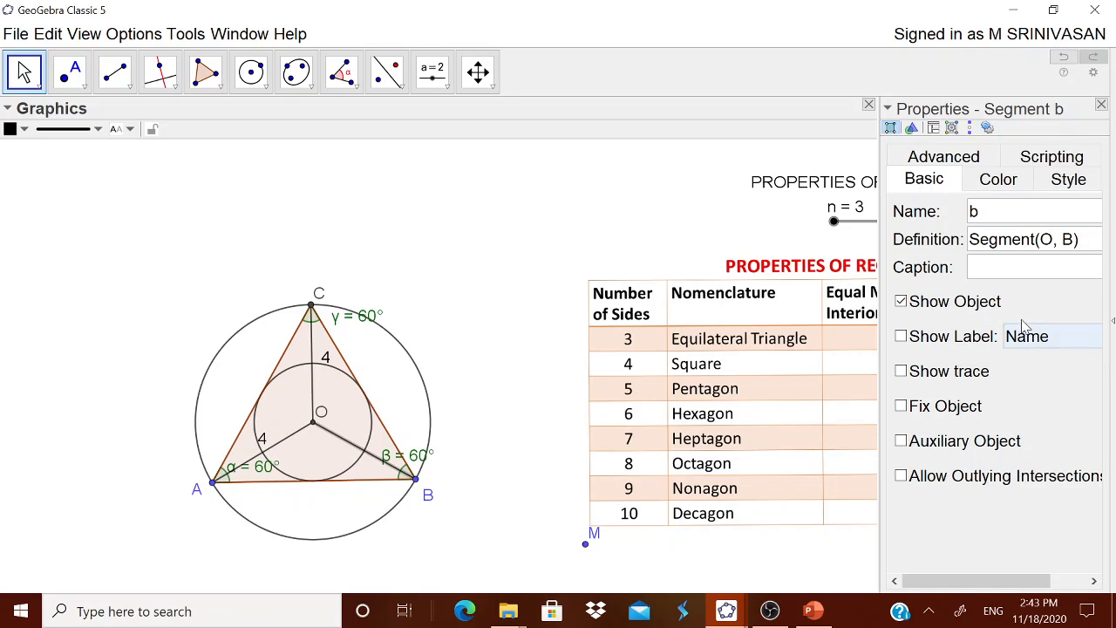
left_click(970, 342)
left_click(1033, 346)
left_click(1012, 404)
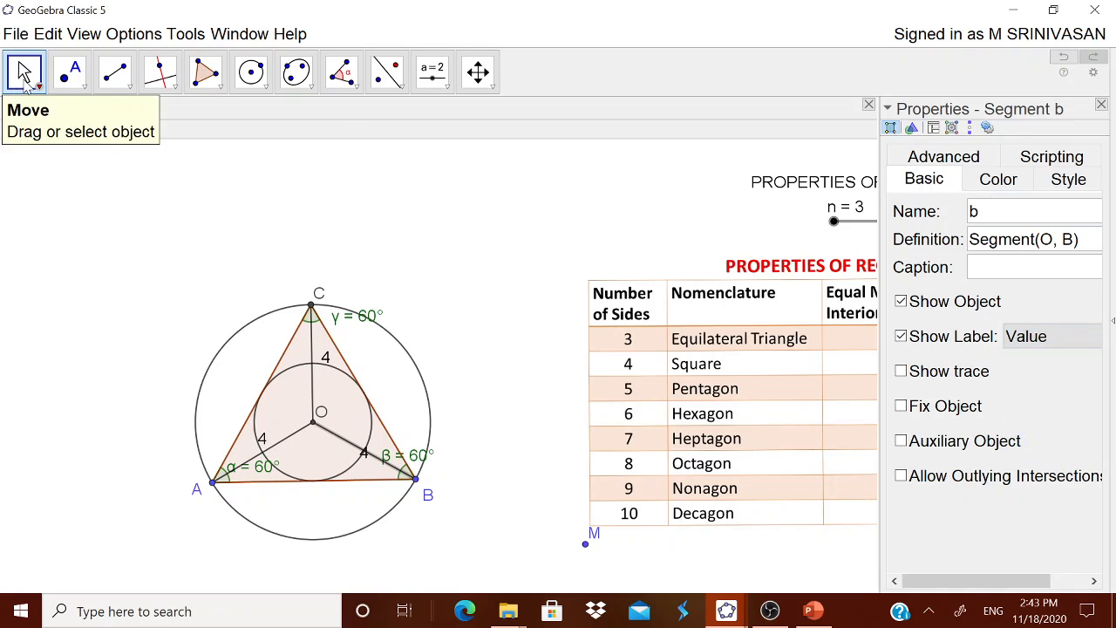
left_click(1102, 105)
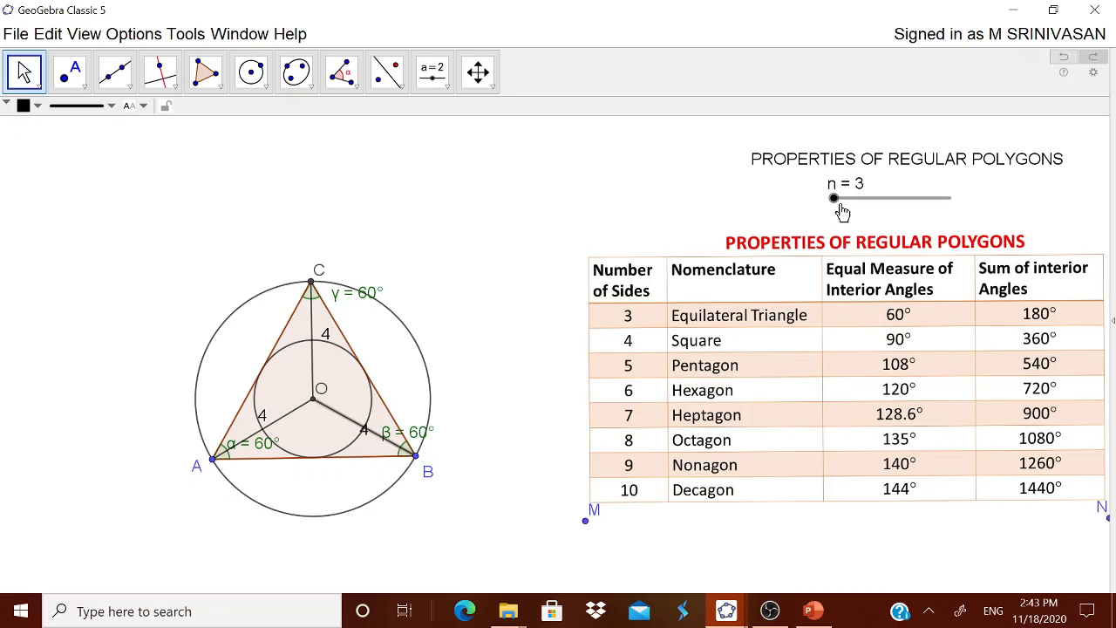
Step: Shorten side AB by moving vertex B, set slider n to 10, and move the decagon lower so it fits the drawing area
left_click_drag(835, 198, 843, 219)
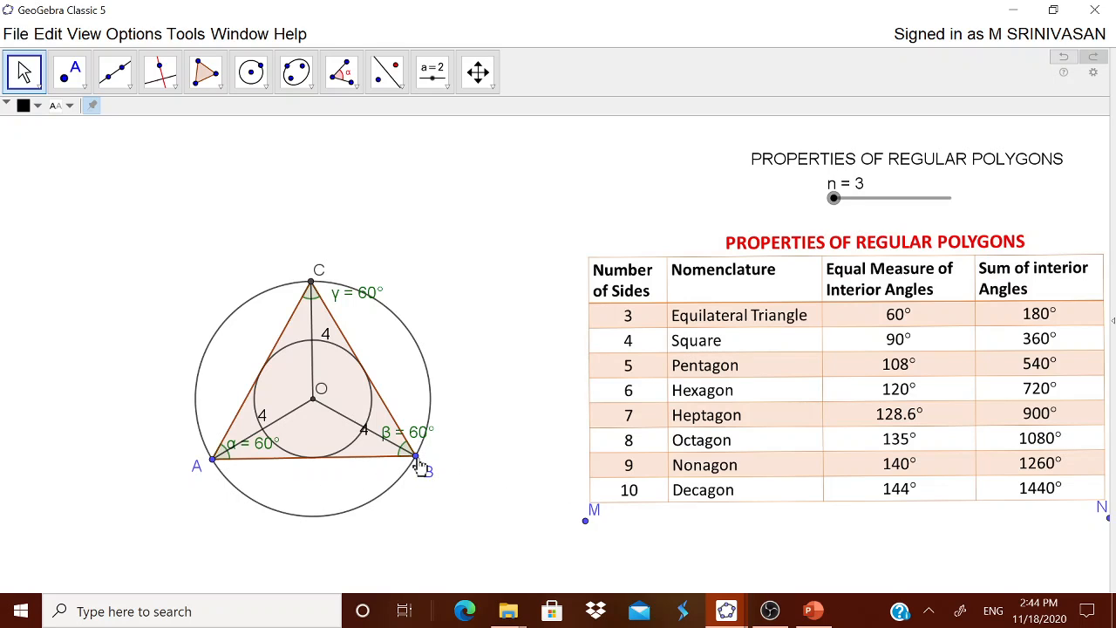
left_click_drag(416, 455, 337, 455)
left_click_drag(834, 198, 948, 199)
left_click_drag(423, 270, 411, 341)
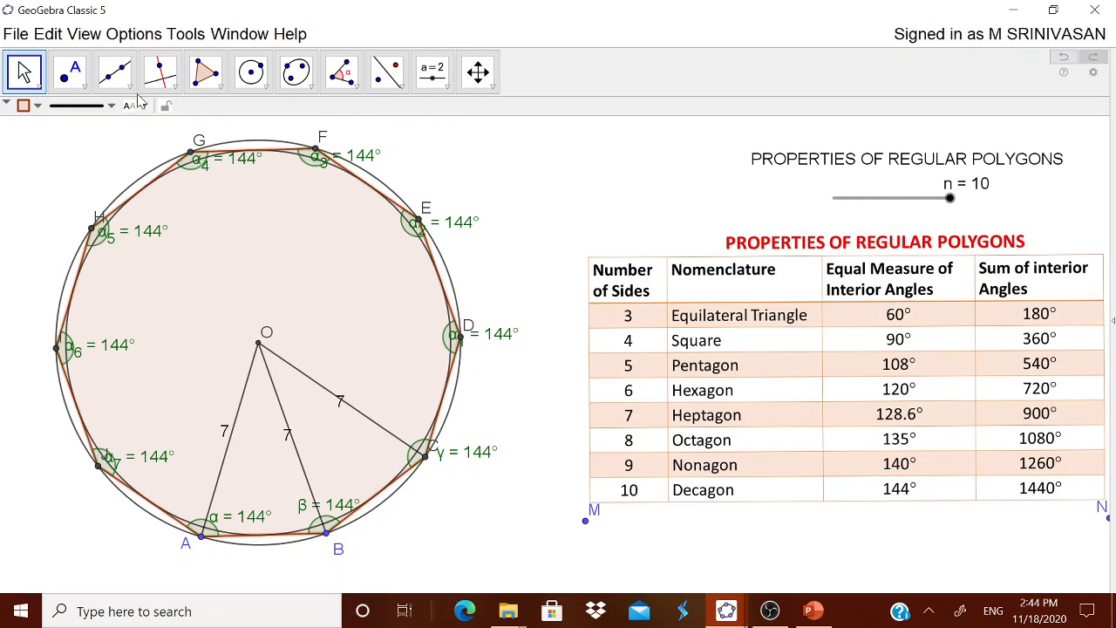
Step: Draw segments from center O to decagon vertices D, E and F
left_click(114, 74)
left_click(162, 154)
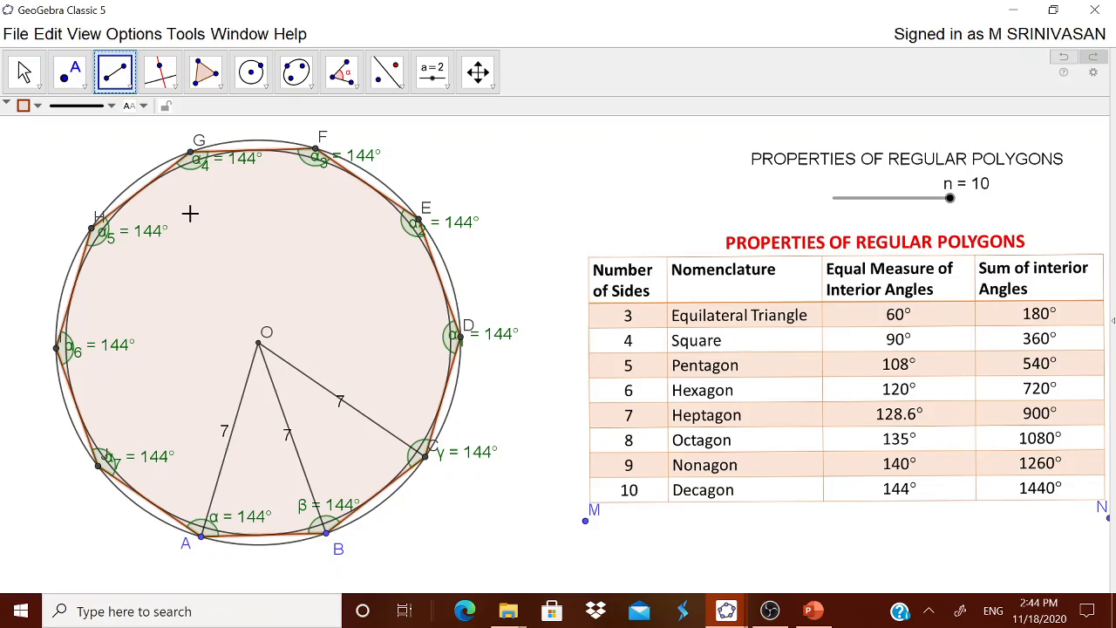
left_click(260, 344)
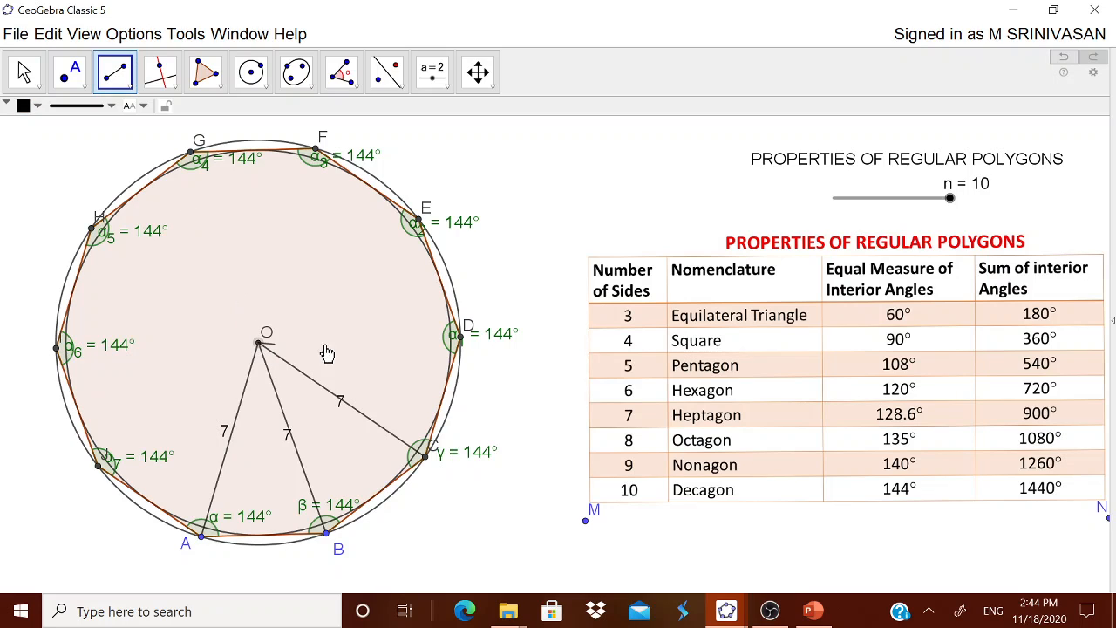
left_click(460, 340)
left_click(258, 341)
left_click(417, 220)
left_click(259, 342)
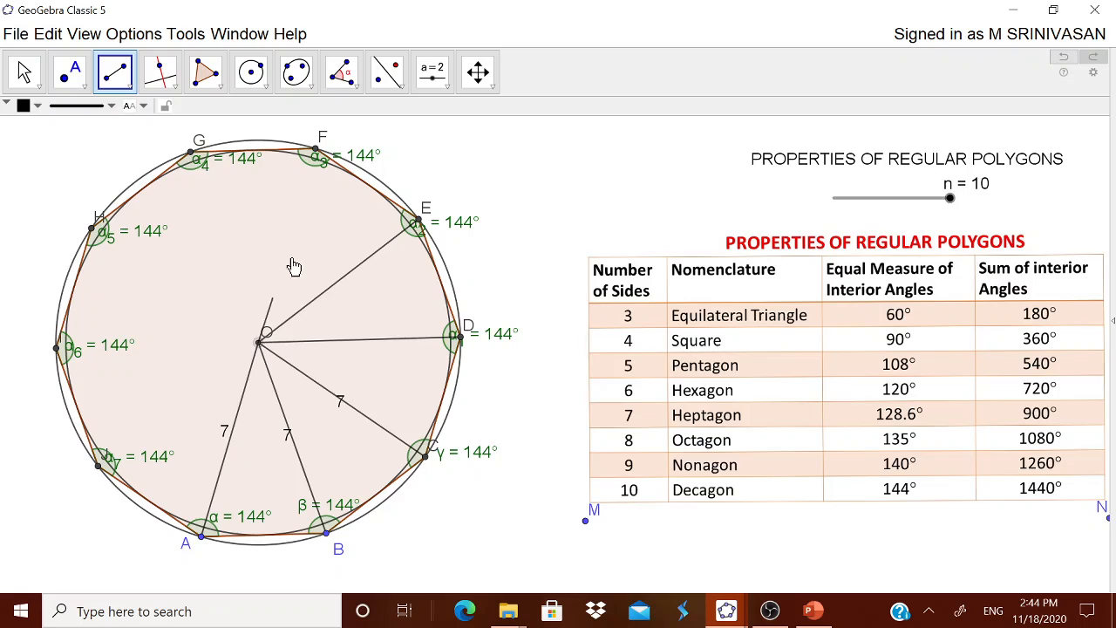
left_click(315, 150)
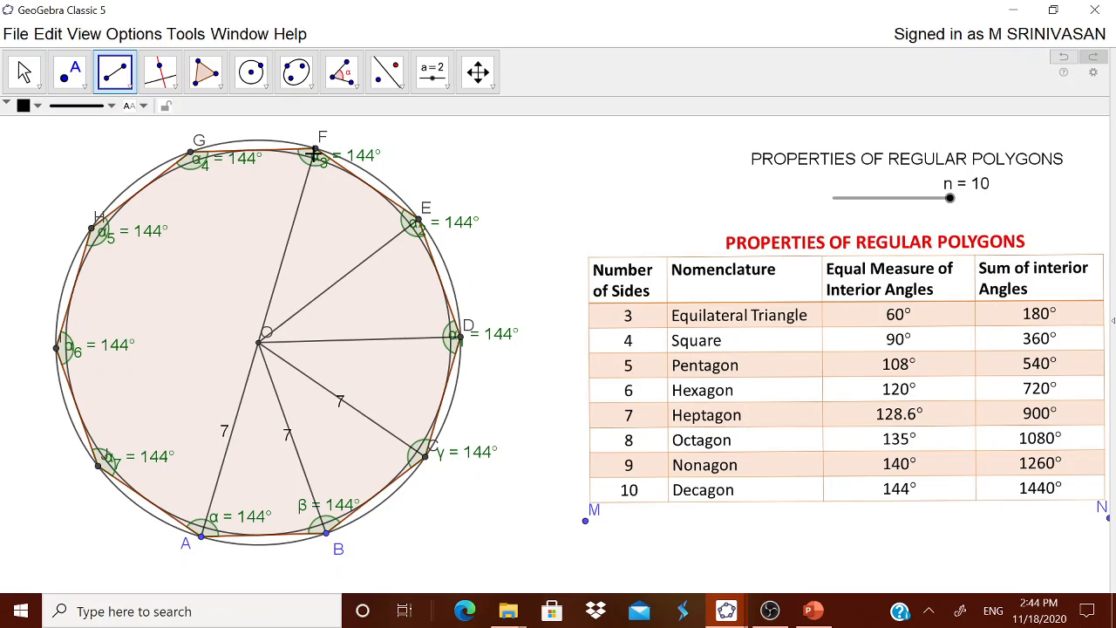
Step: Draw segments from center O to the remaining vertices G, H, I and J
left_click(258, 342)
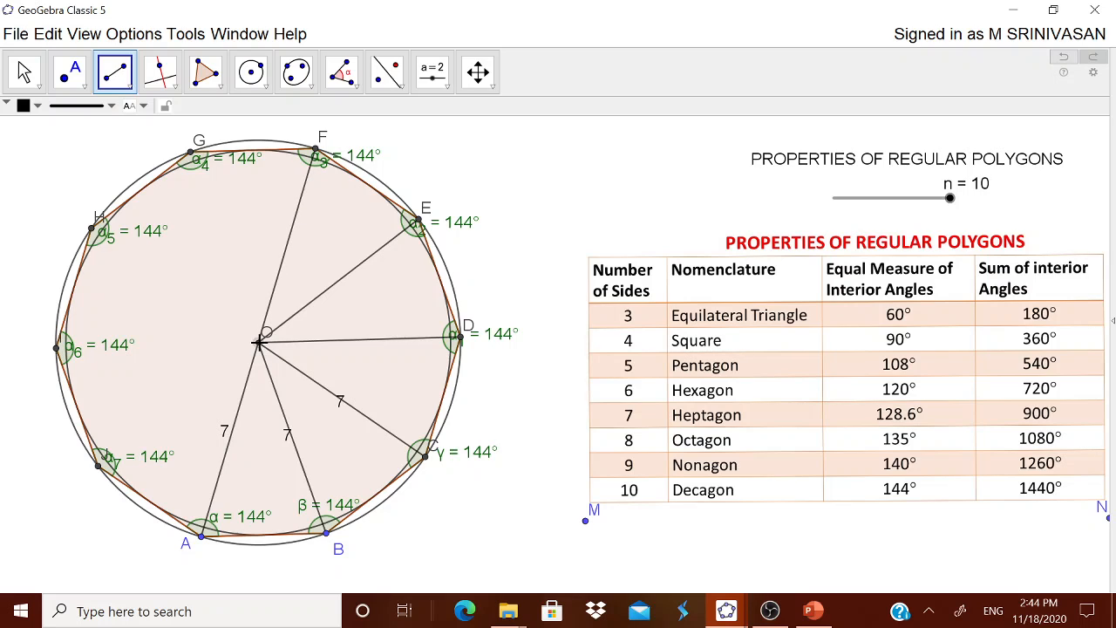
left_click(192, 155)
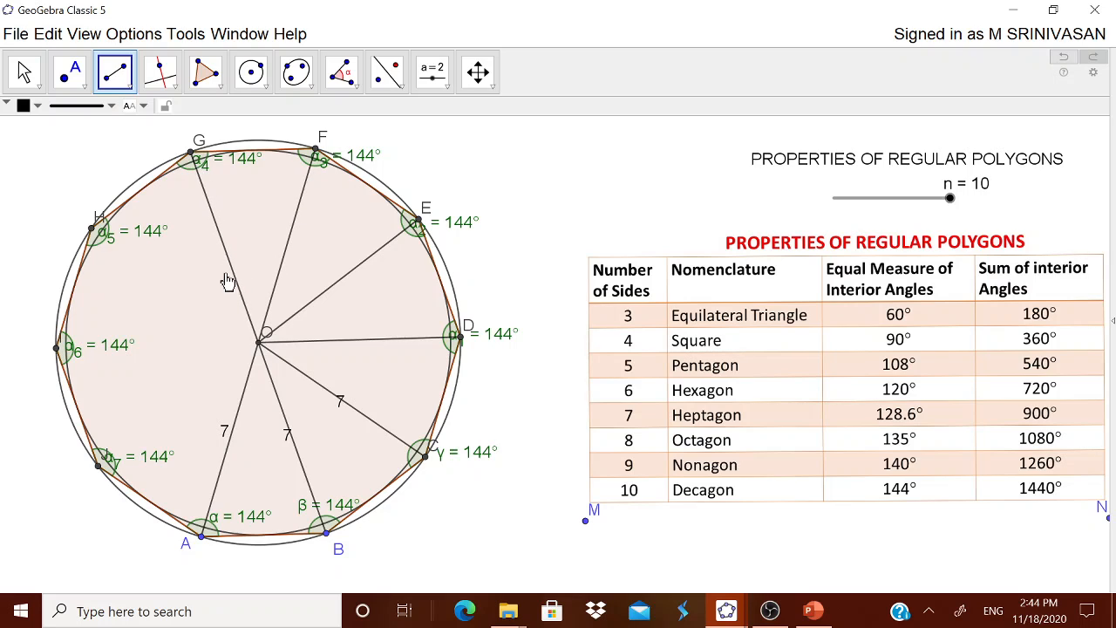
left_click(259, 343)
left_click(92, 228)
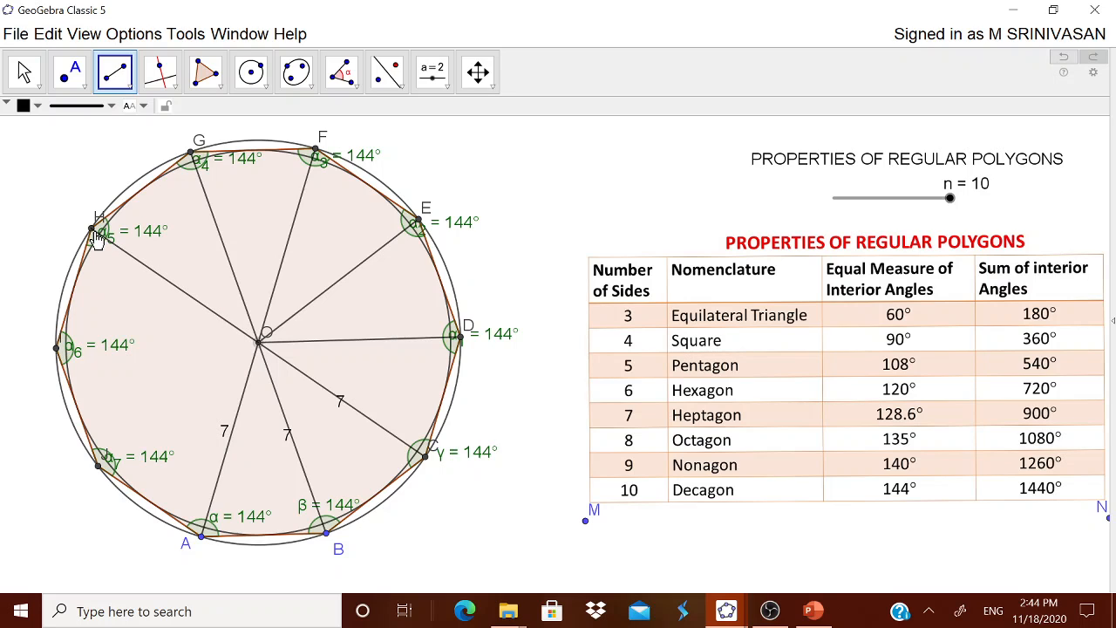
left_click(256, 343)
left_click(57, 349)
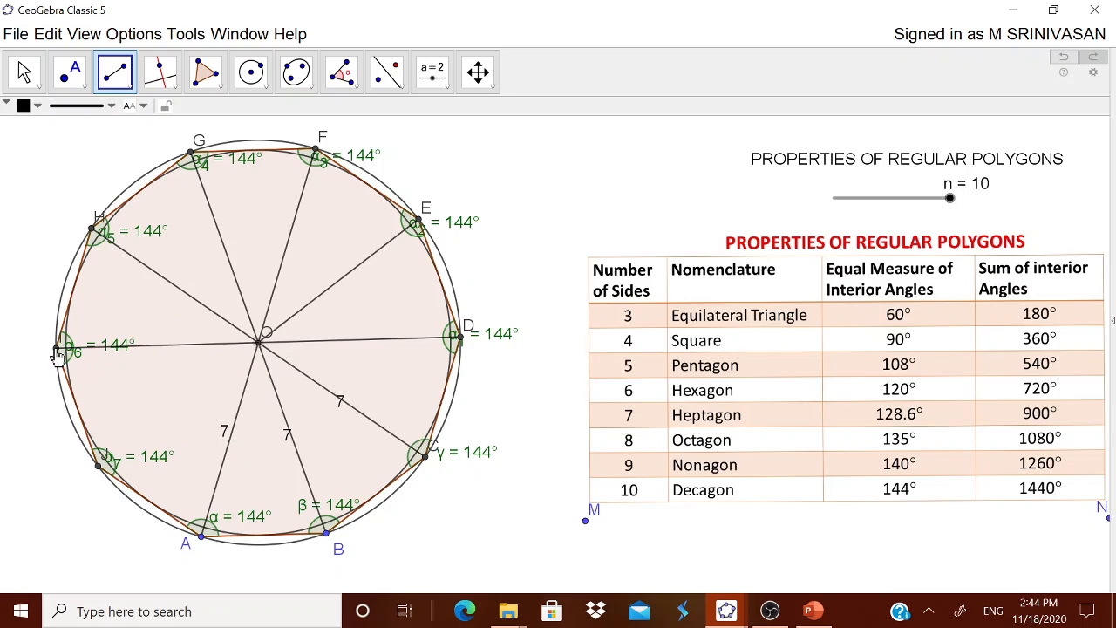
left_click(259, 343)
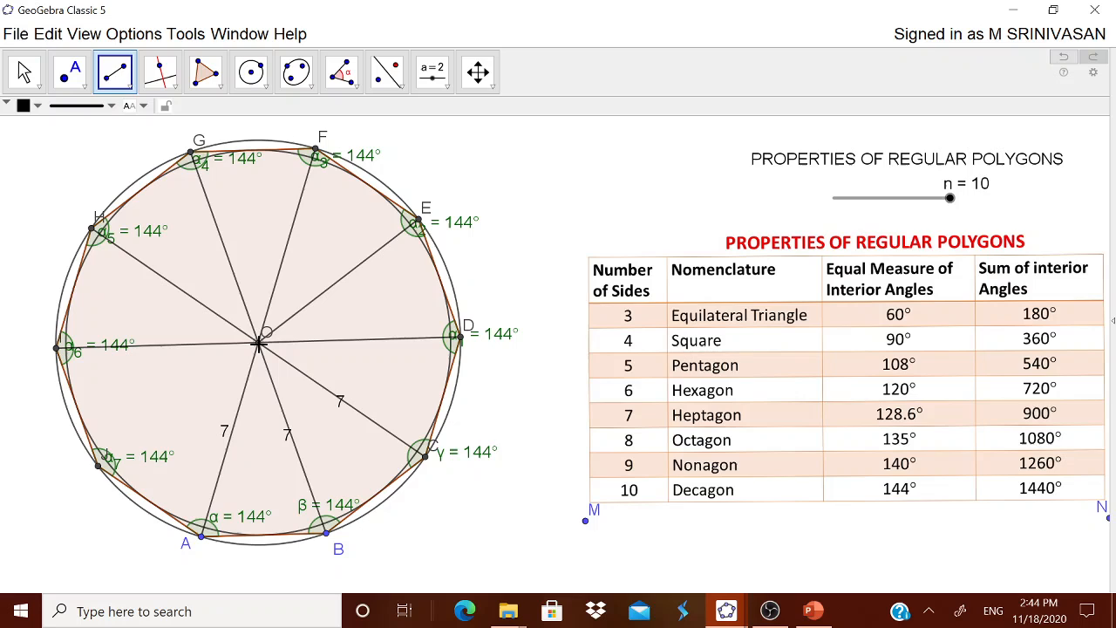
left_click(100, 464)
left_click(363, 340)
key("ctrl+z")
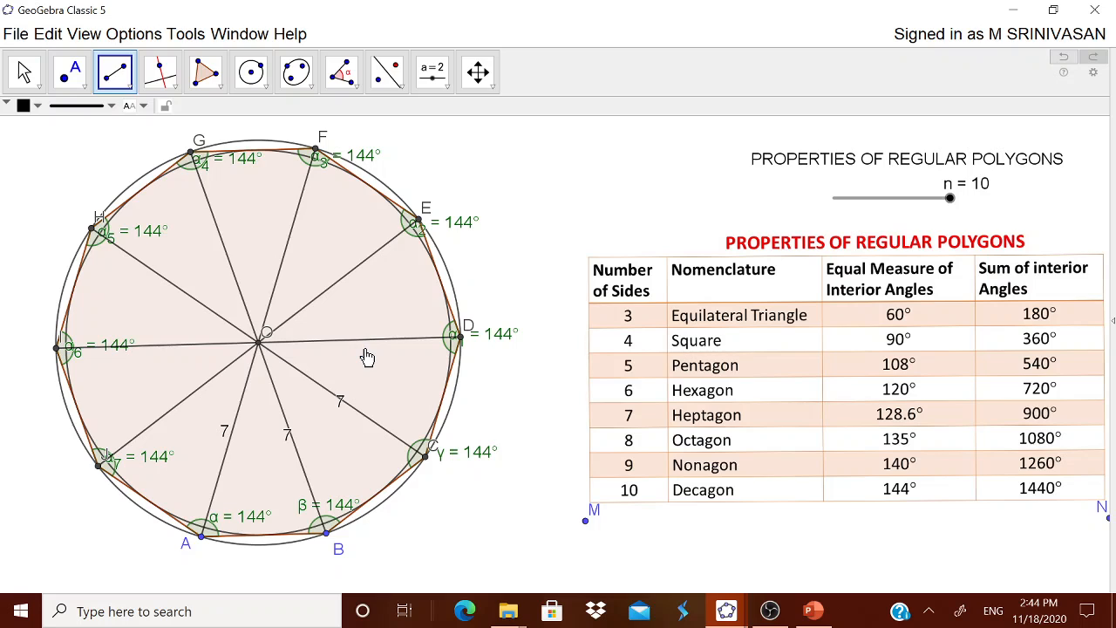
left_click(366, 341)
key("ctrl+z")
Step: Show the label of segment OD as its value through the segment's object properties
left_click(25, 72)
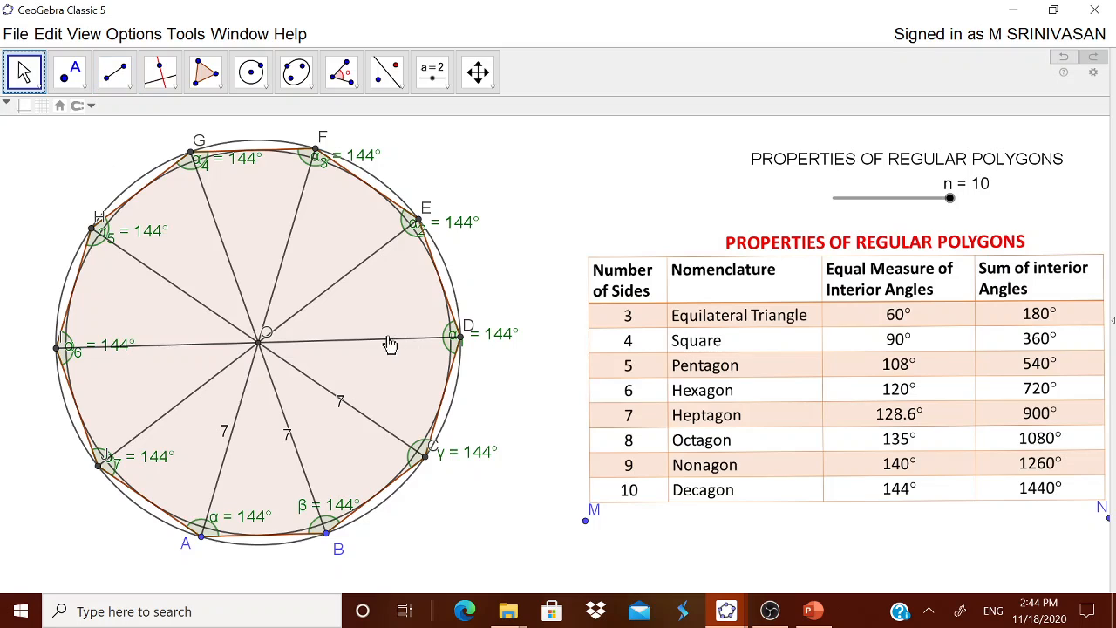
left_click(379, 342)
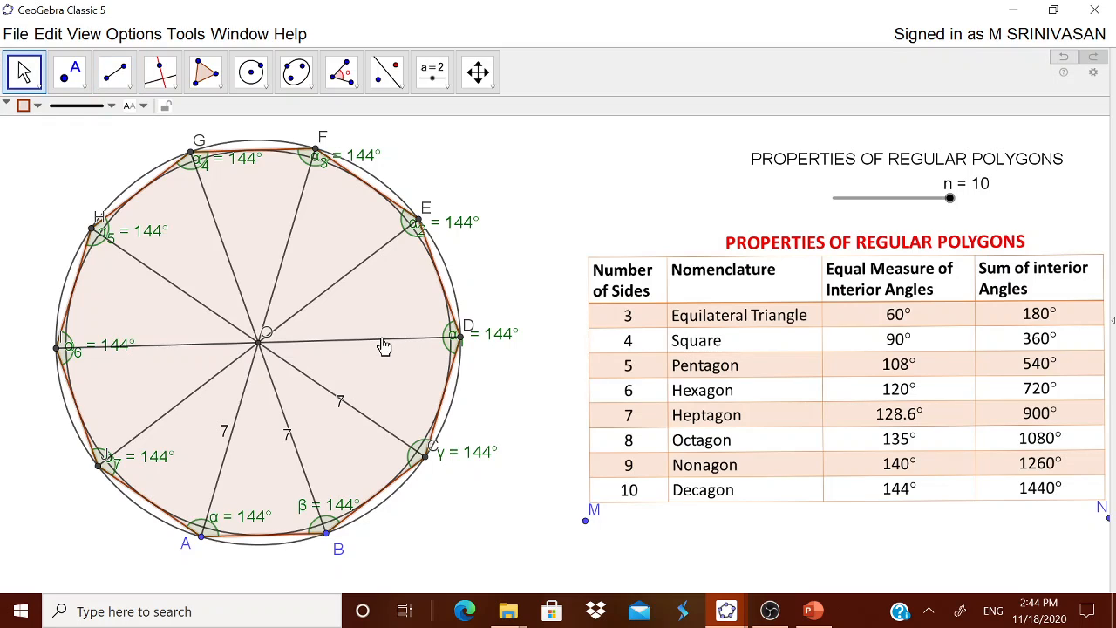
left_click(384, 347)
right_click(395, 348)
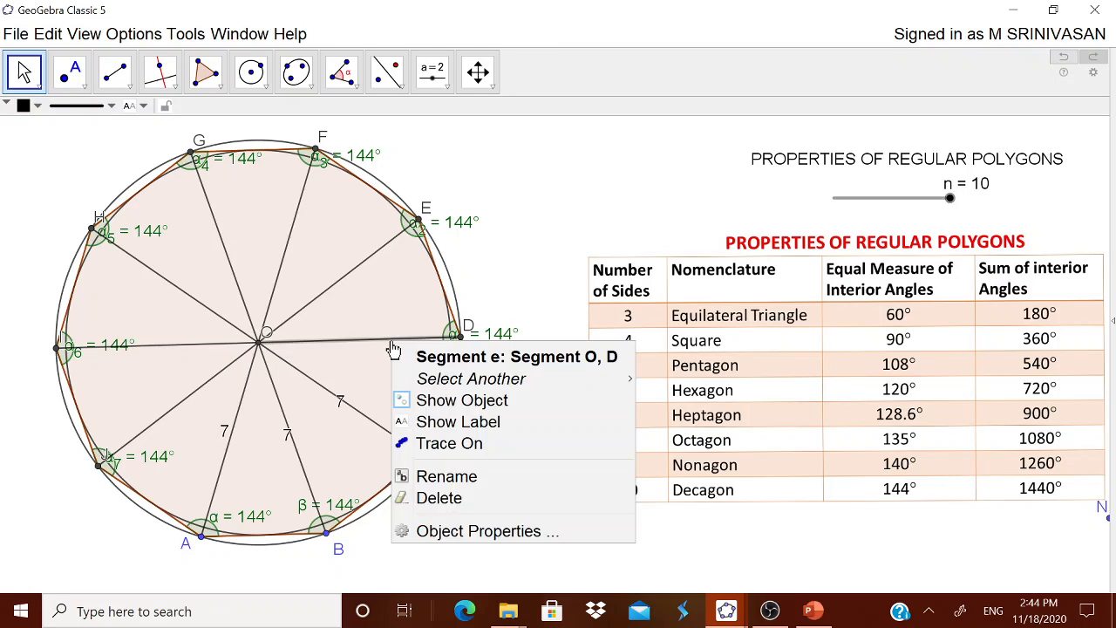
left_click(442, 538)
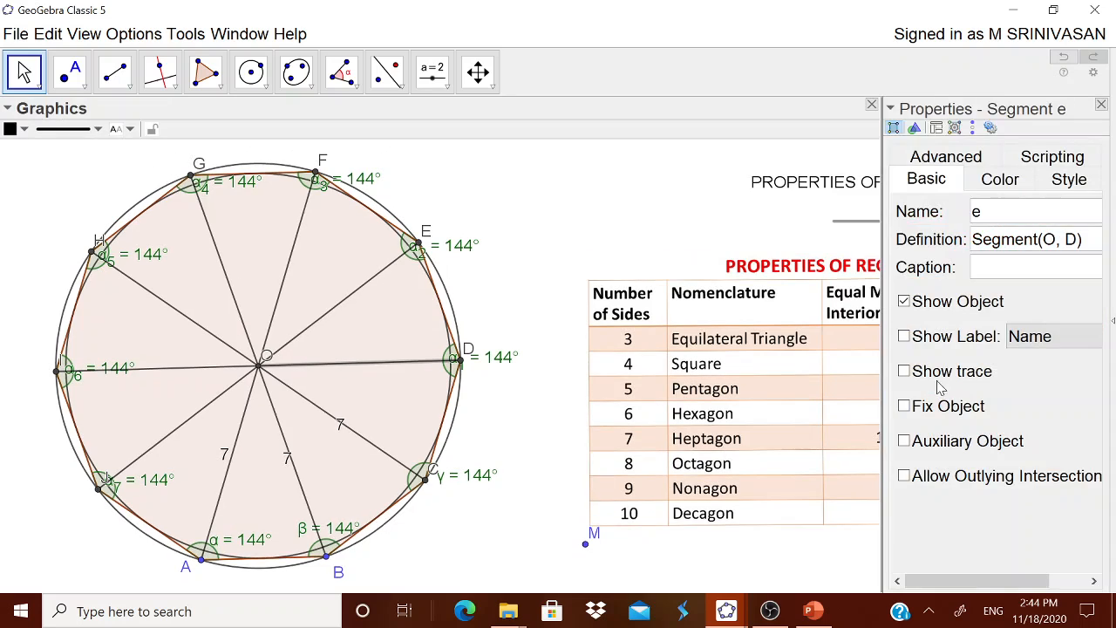
left_click(957, 337)
left_click(1014, 335)
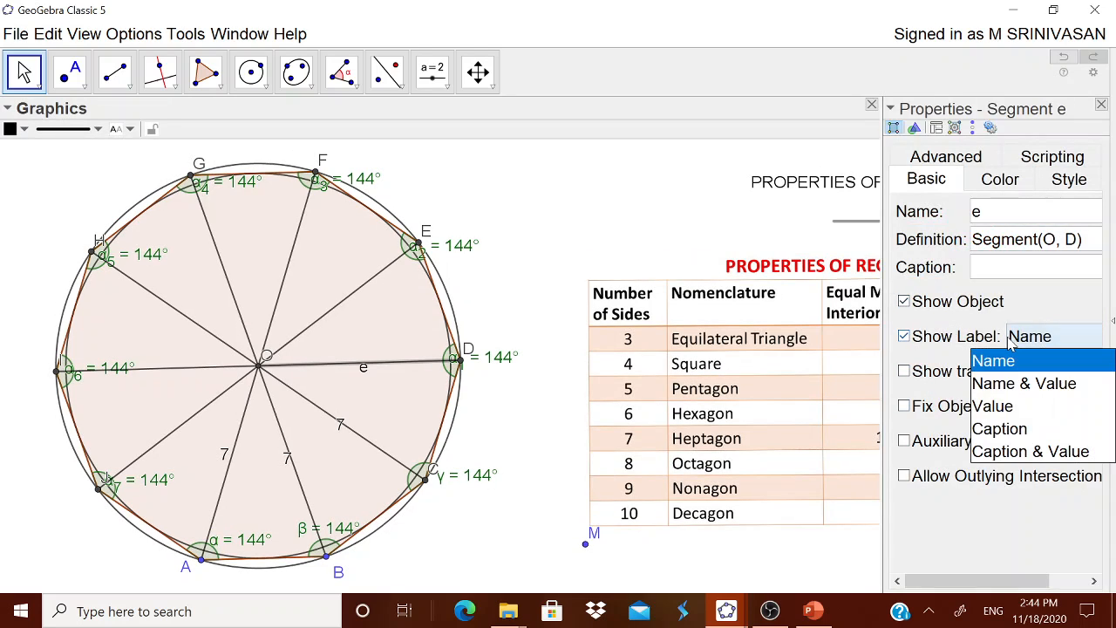
left_click(999, 406)
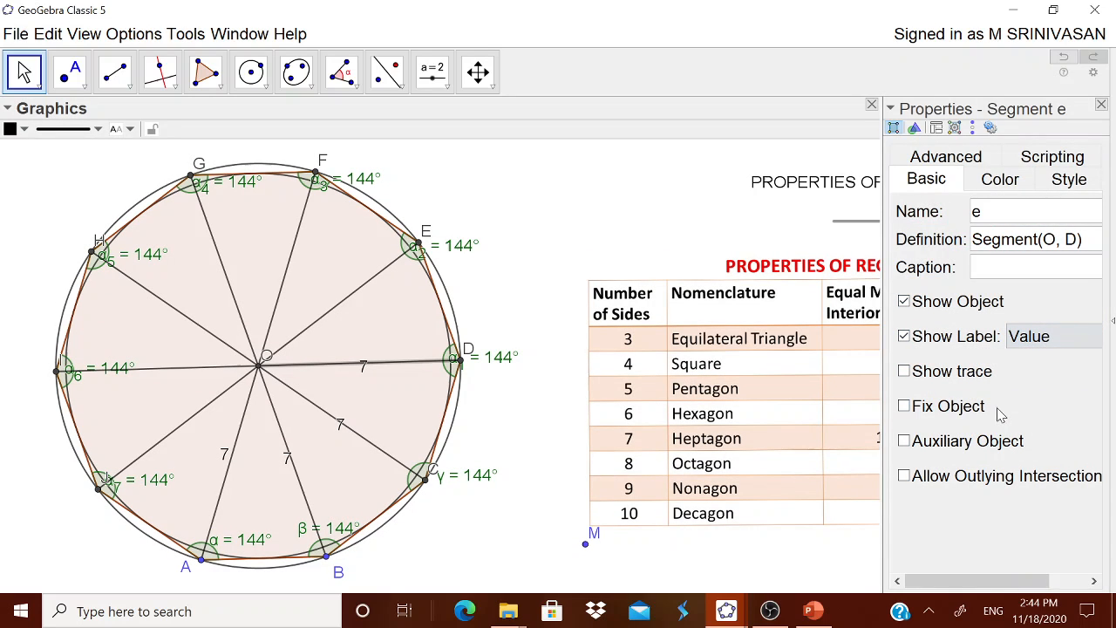
Step: Show the label of segment OE as its value
left_click(328, 313)
left_click(907, 337)
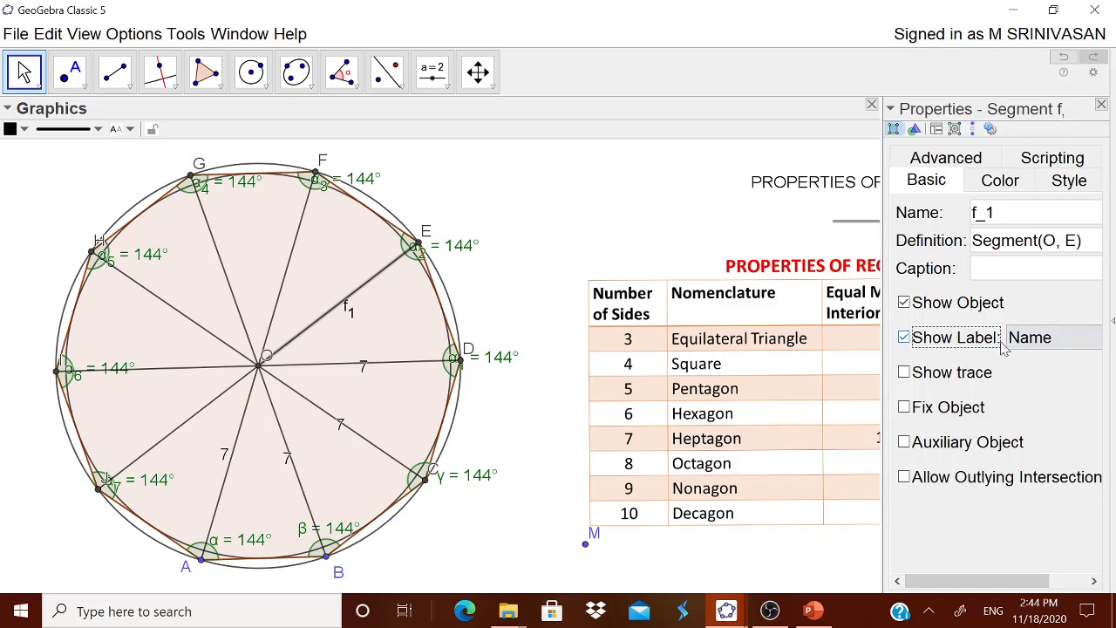
left_click(1027, 337)
left_click(1004, 410)
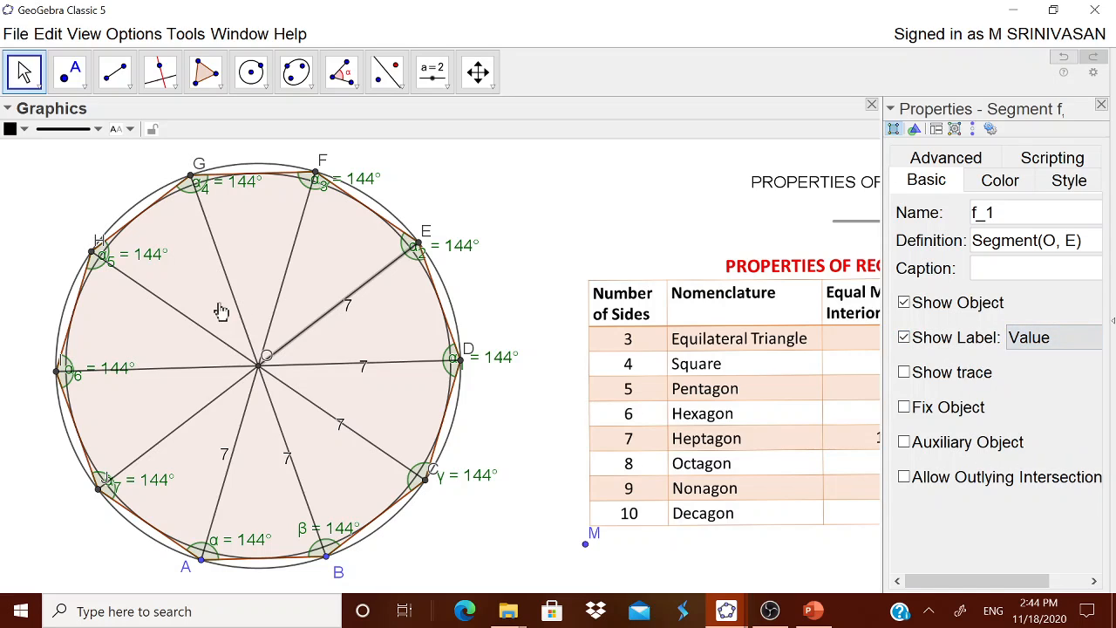
Step: Show the label of segment OF as its value
left_click(285, 281)
left_click(1047, 345)
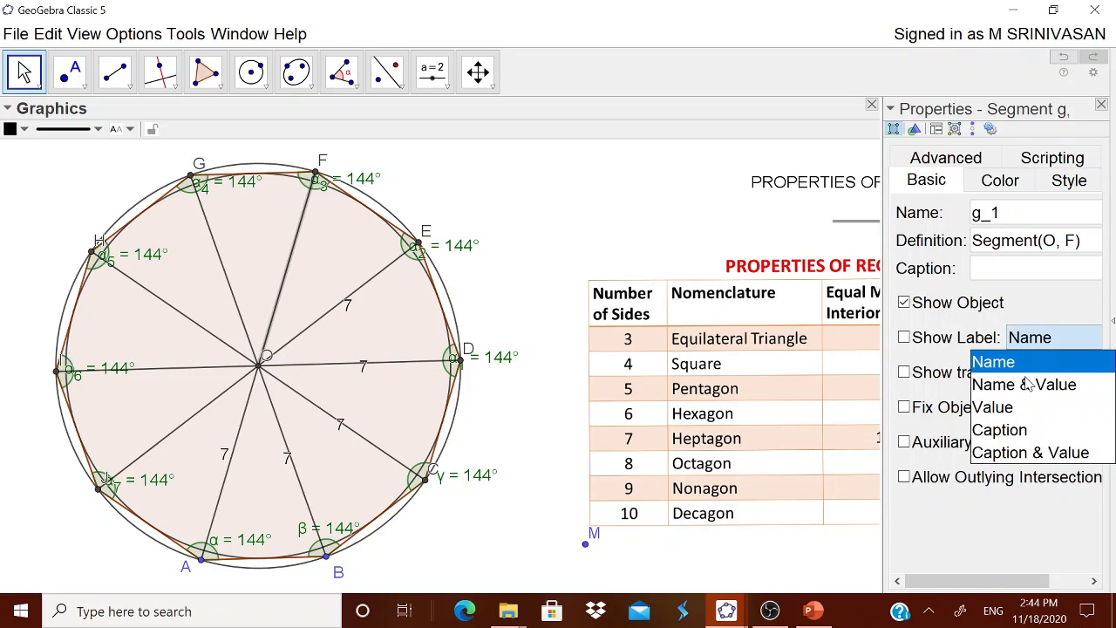
left_click(933, 347)
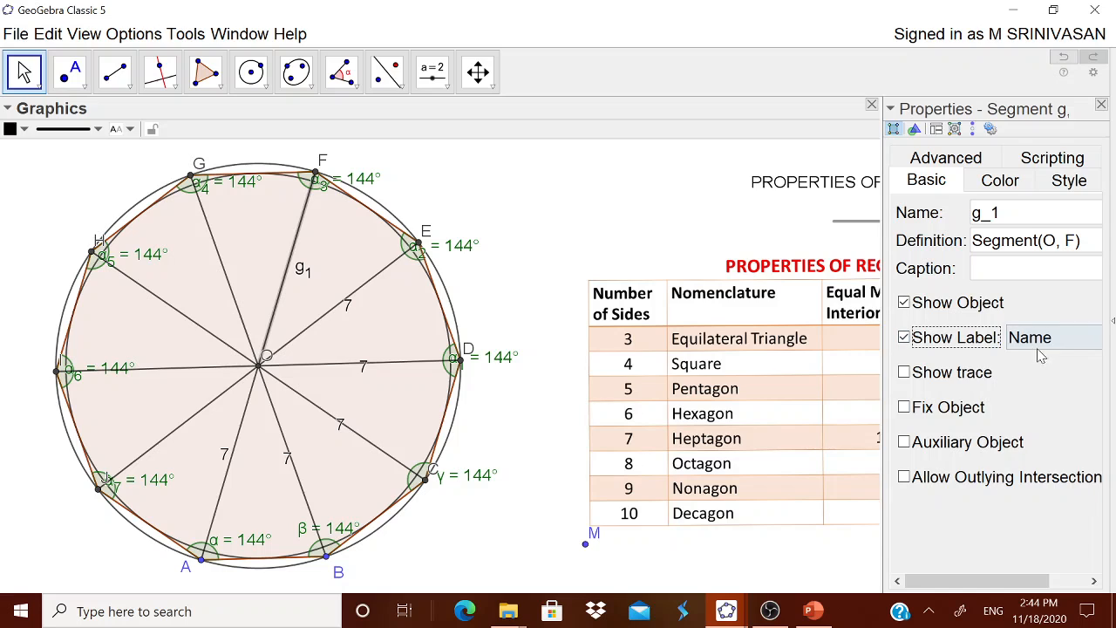
left_click(1036, 353)
left_click(1019, 407)
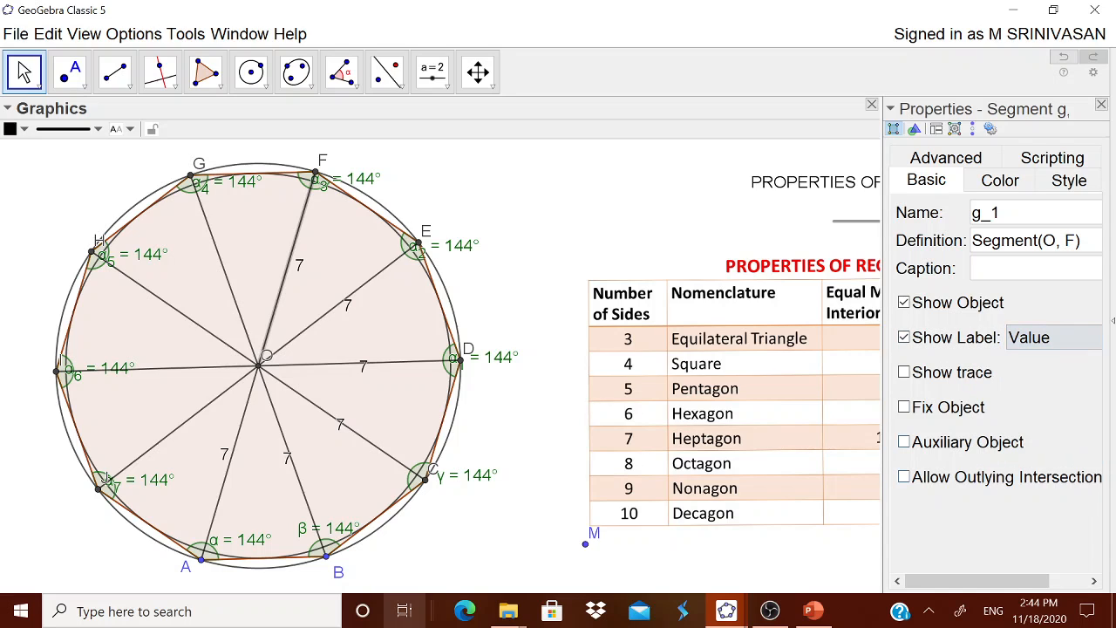
Step: Show the label of segment OG as its value
left_click(229, 278)
left_click(973, 341)
left_click(1043, 347)
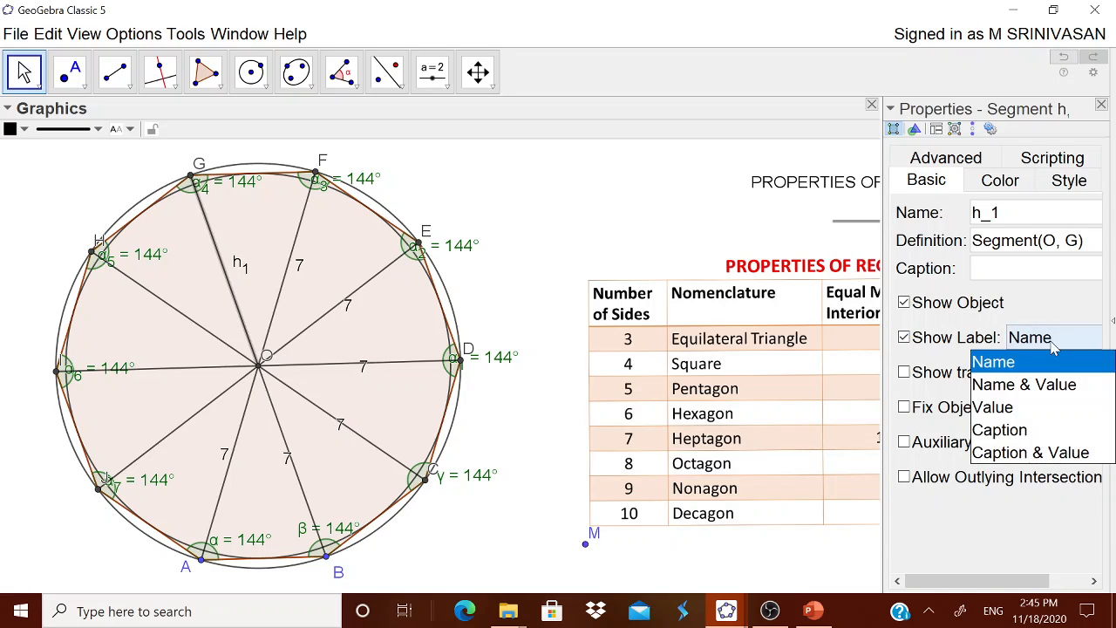
left_click(1022, 408)
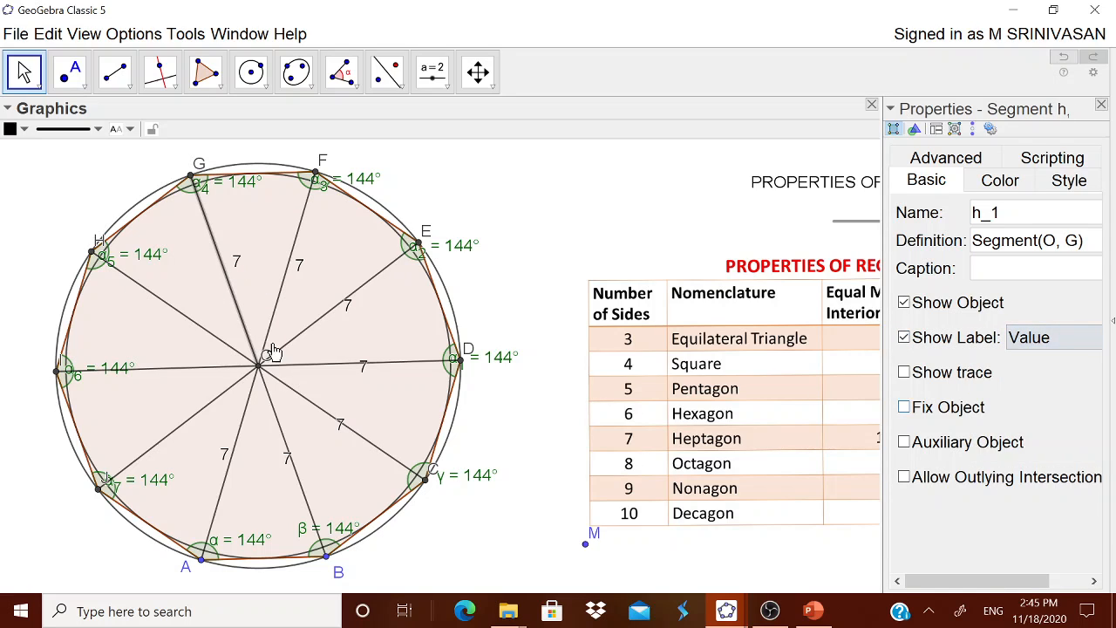
Step: Show the label of segment OH as its value
left_click(179, 312)
left_click(174, 316)
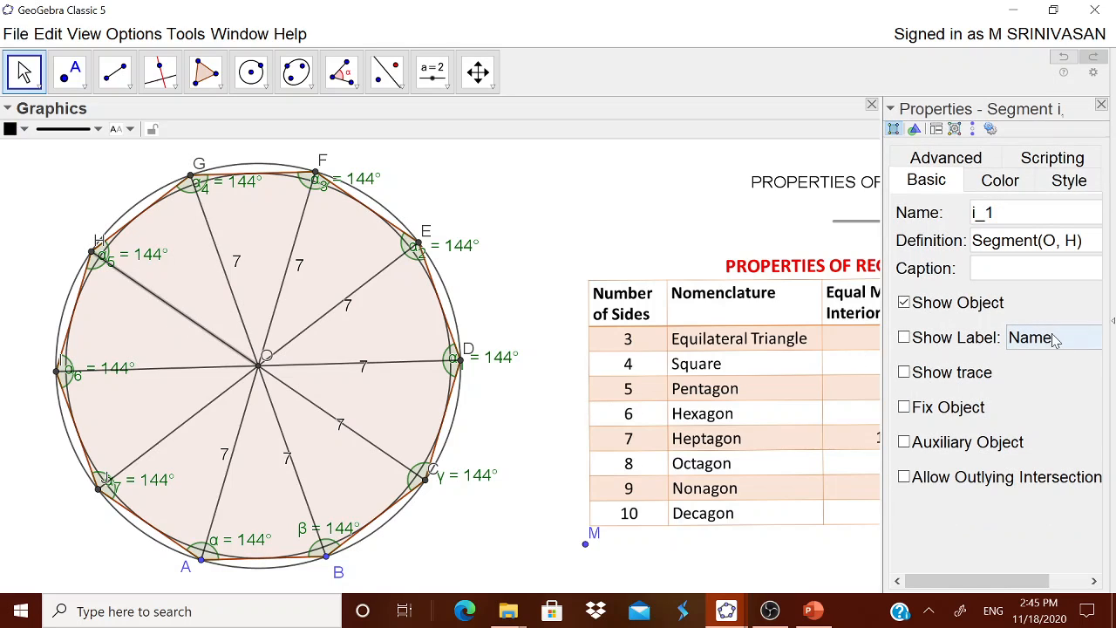
left_click(1057, 341)
left_click(960, 347)
left_click(1043, 338)
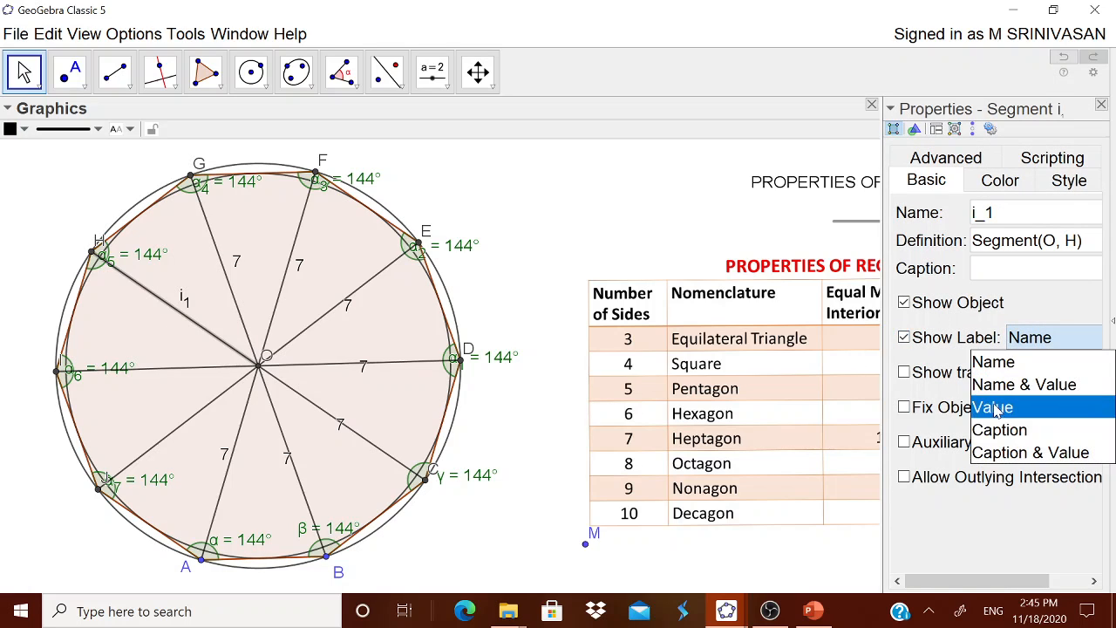
left_click(994, 407)
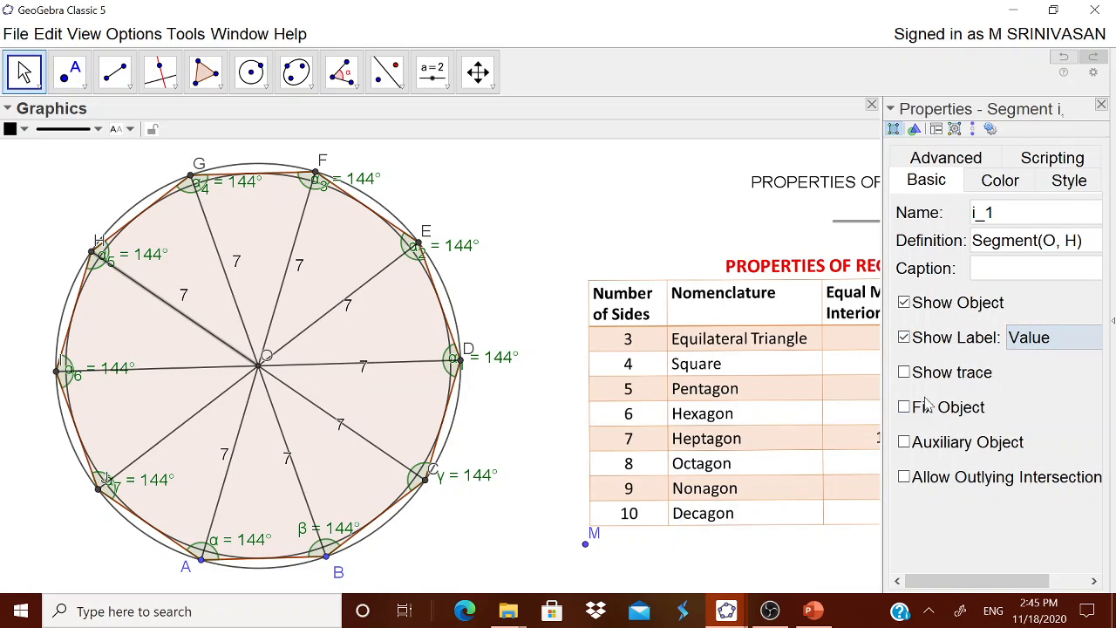
Step: Show the label of segment OI as its value
left_click(157, 375)
left_click(157, 371)
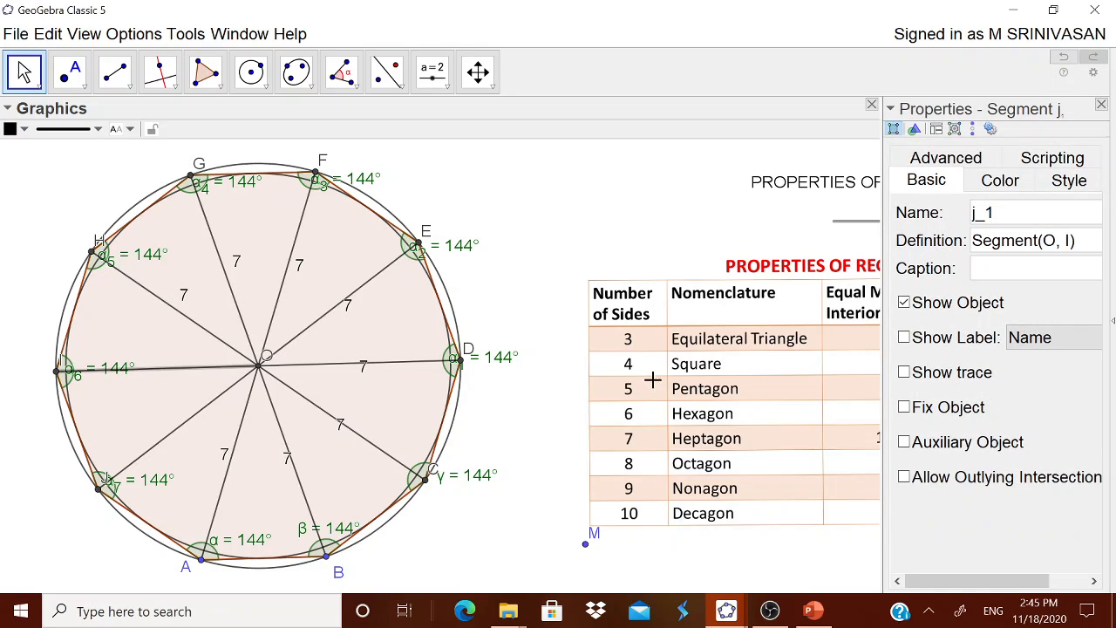
left_click(955, 345)
left_click(1056, 341)
left_click(1016, 407)
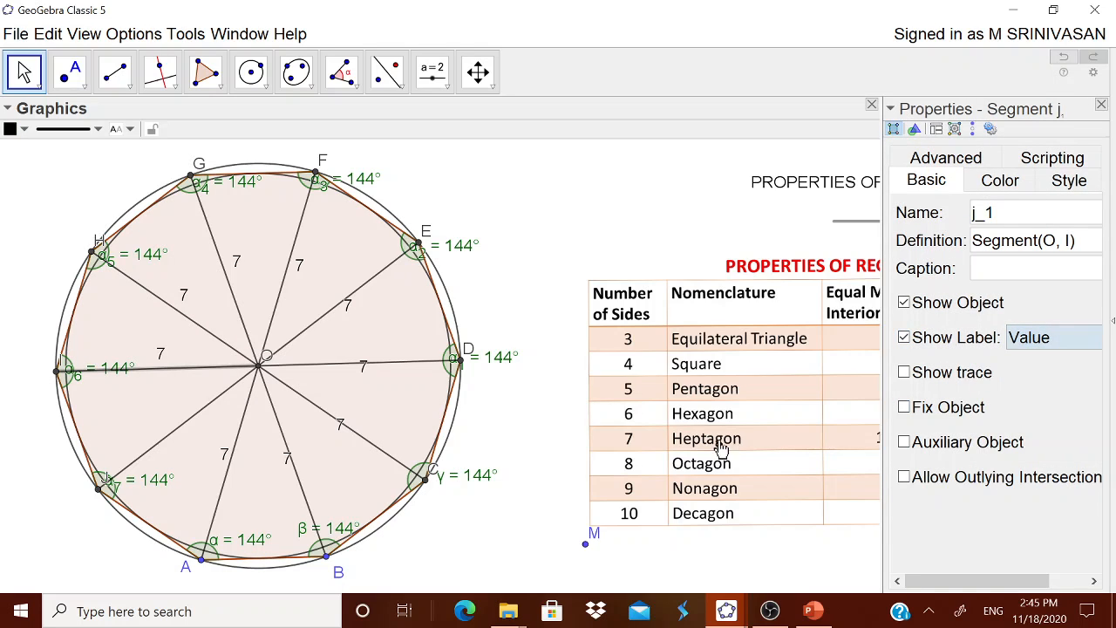
Step: Show the label of segment OJ as its value, and close the object properties
left_click(174, 427)
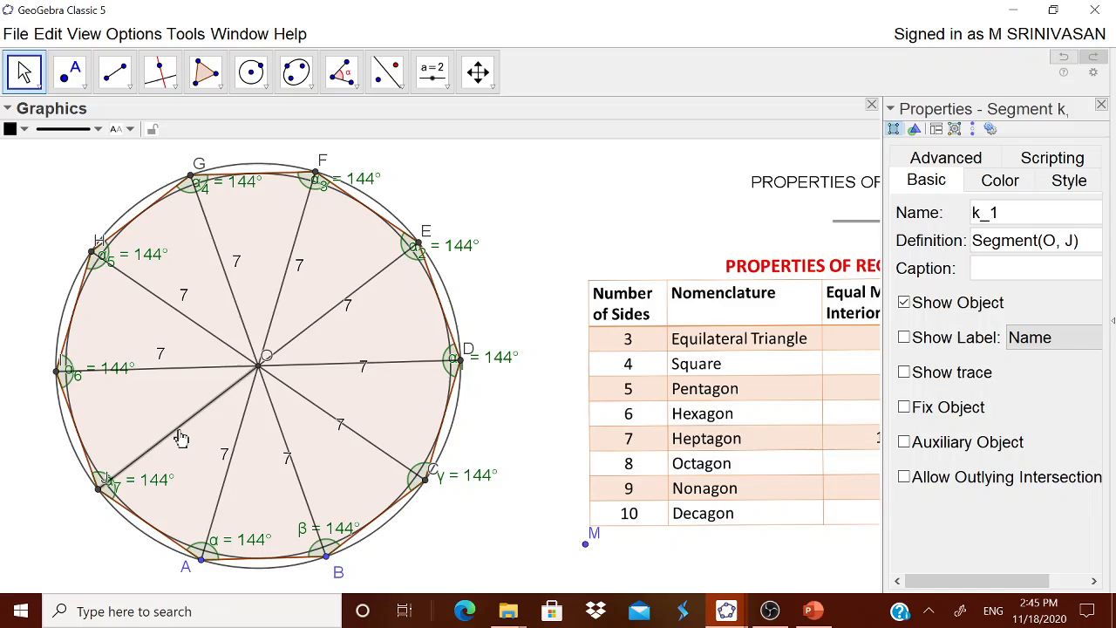
left_click(964, 345)
left_click(1038, 347)
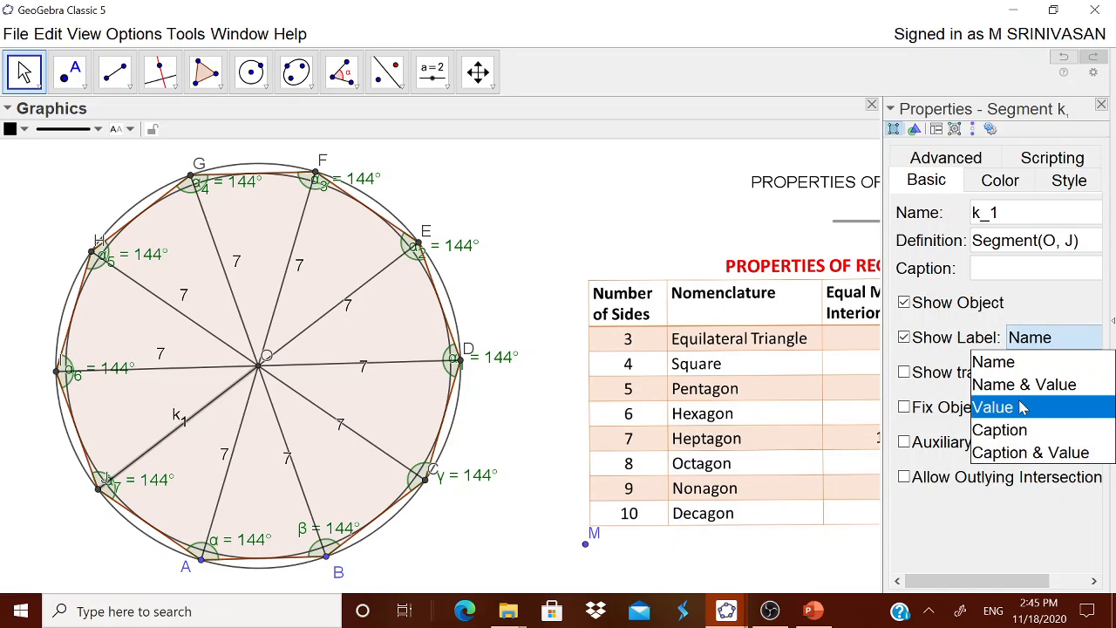
left_click(1022, 407)
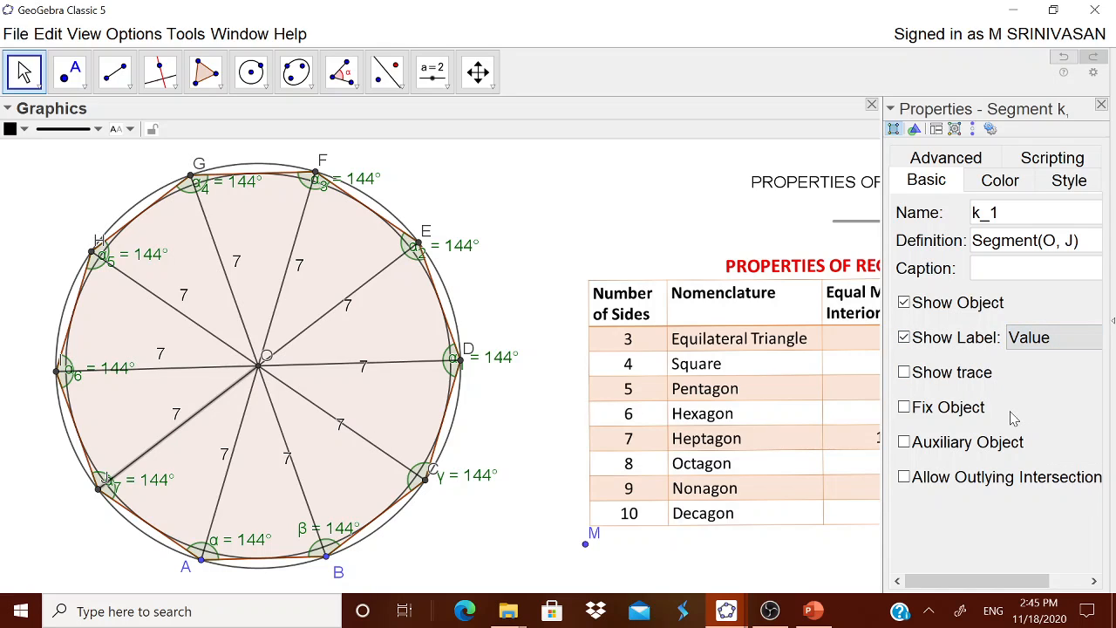
left_click(1102, 105)
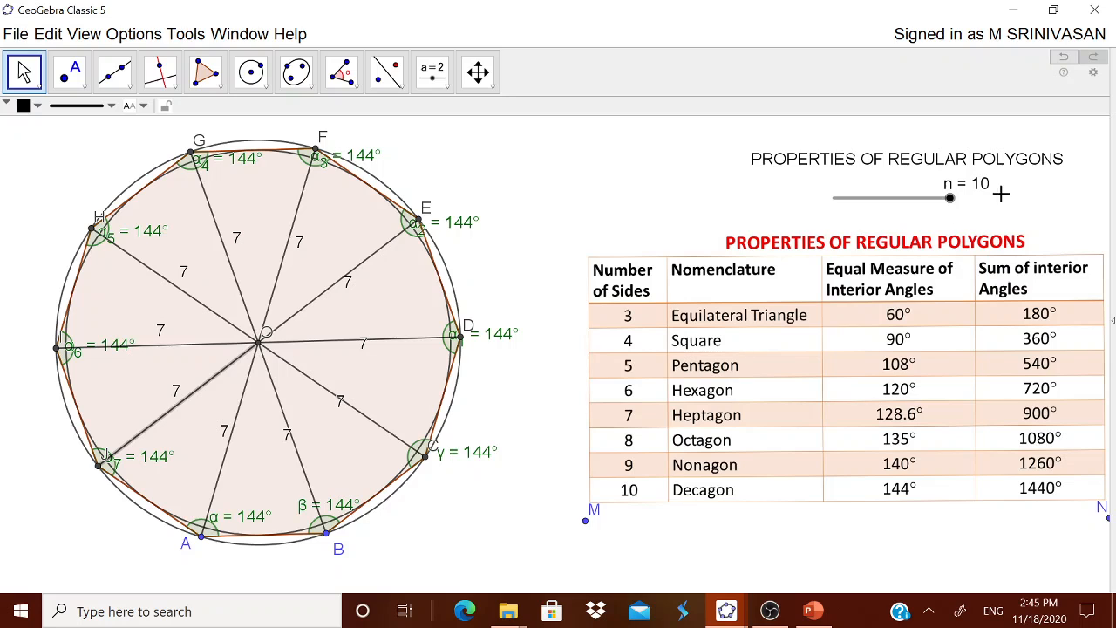
Step: Lower slider n to 7 and further down to 3 to show the heptagon and the equilateral triangle
left_click_drag(951, 199, 899, 204)
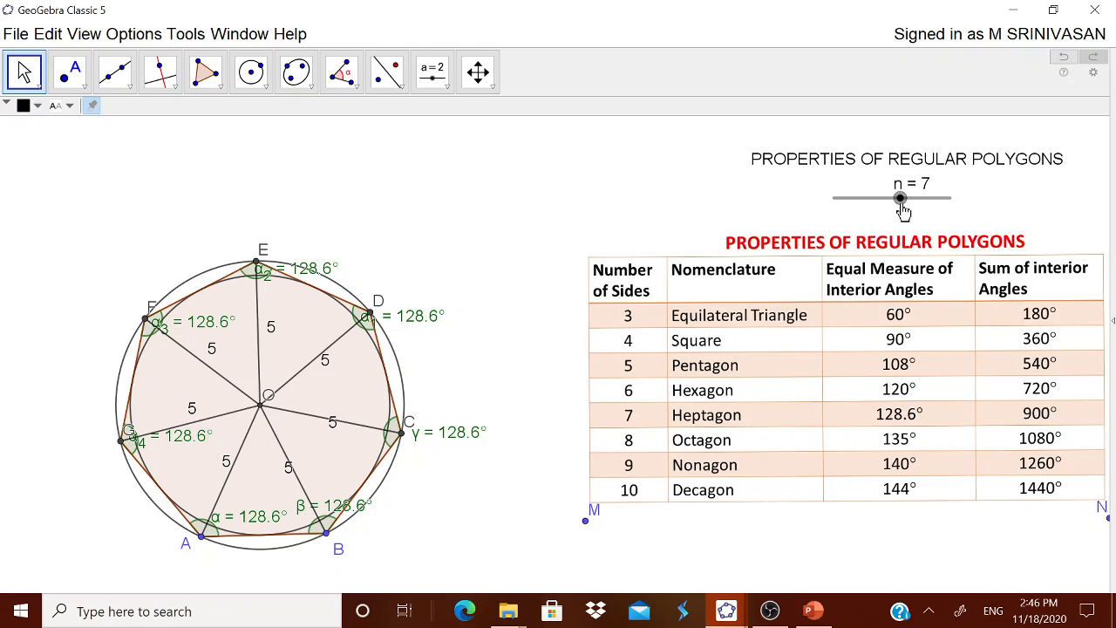
left_click_drag(904, 212, 832, 205)
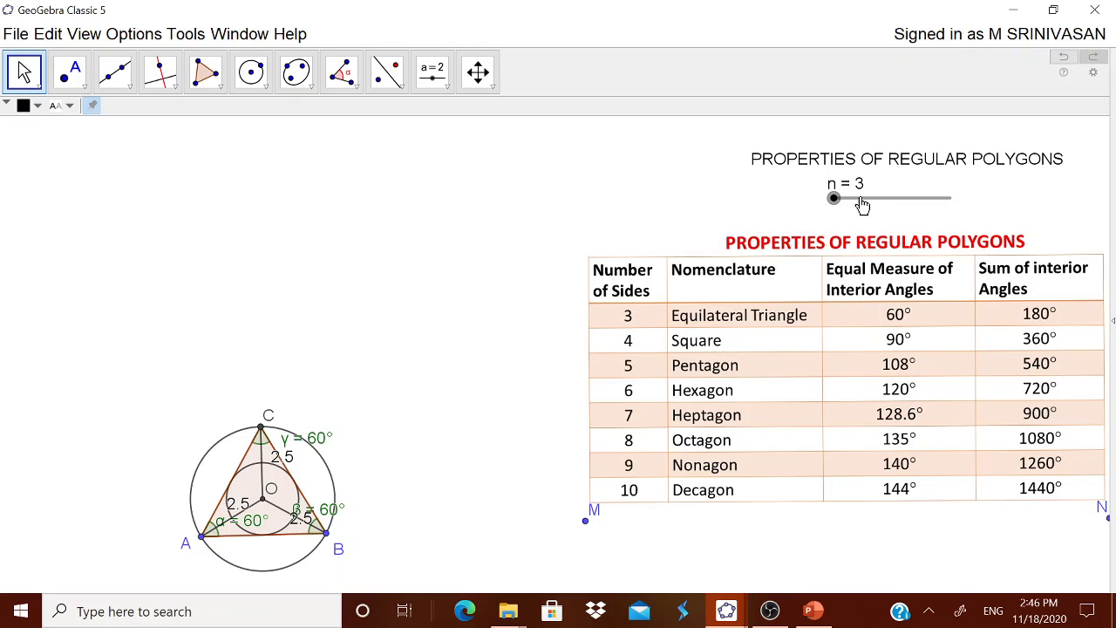
Step: Animate slider n to run through the regular polygons, and stop the animation at n = 8
right_click(862, 205)
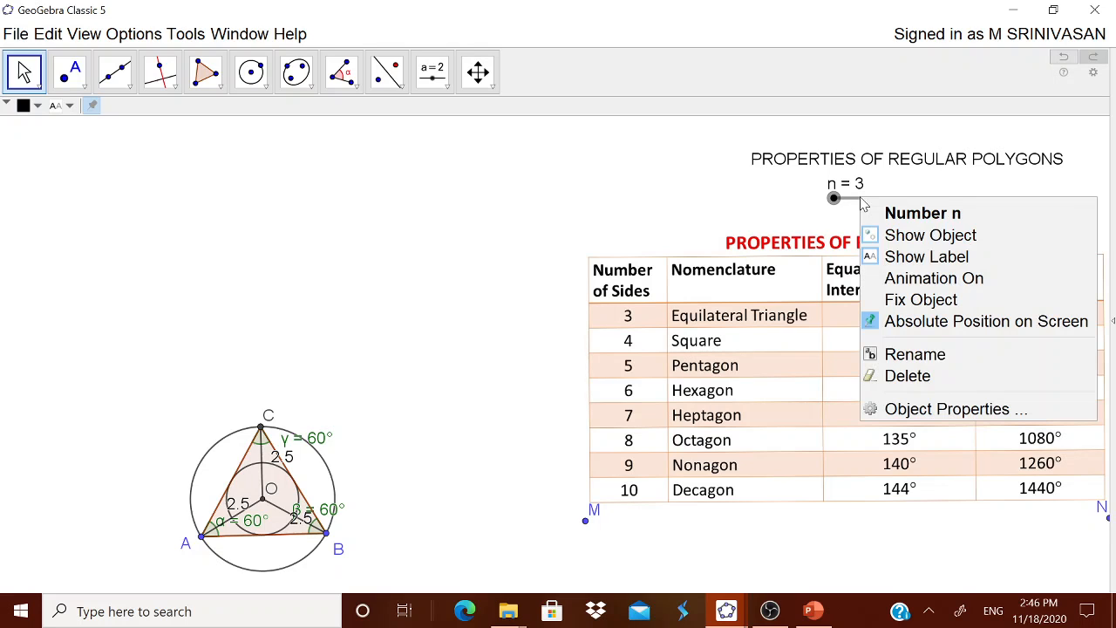
left_click(890, 278)
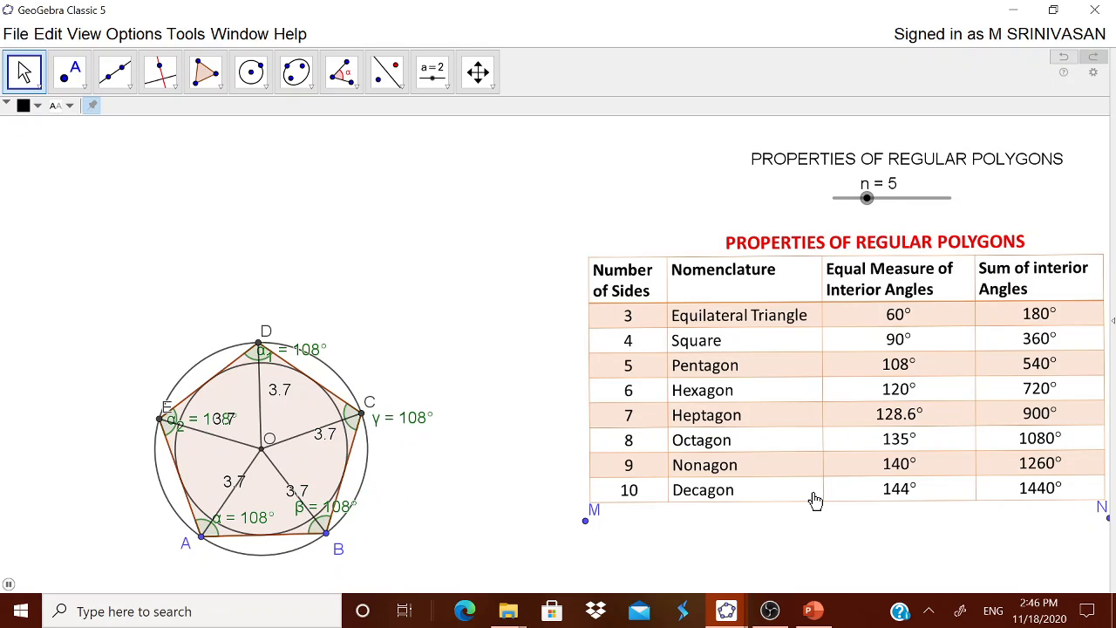
right_click(846, 199)
left_click(885, 289)
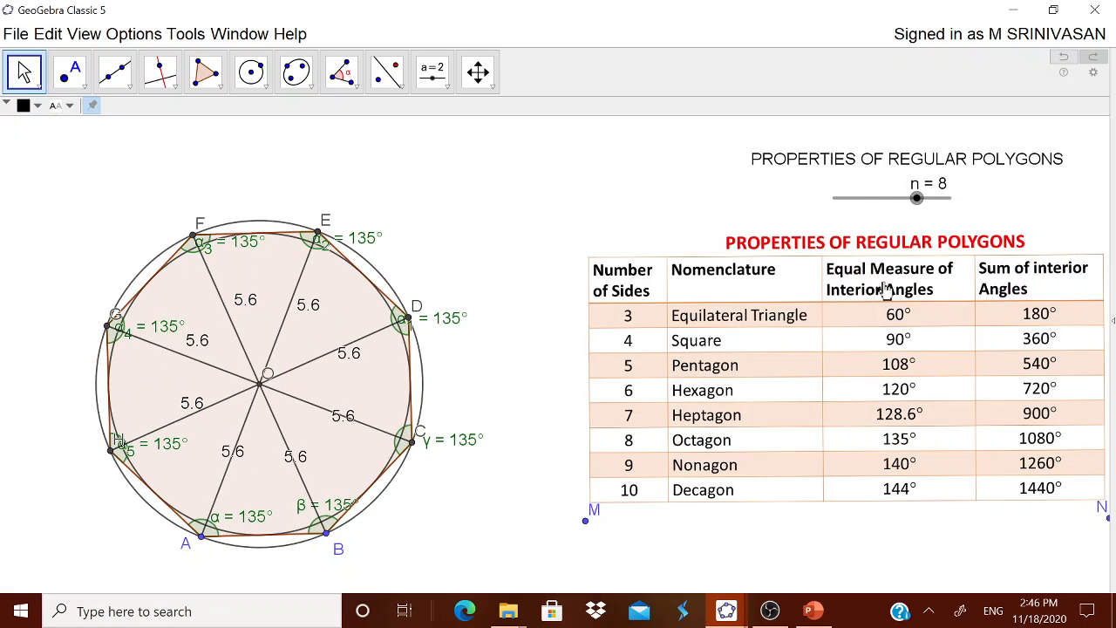